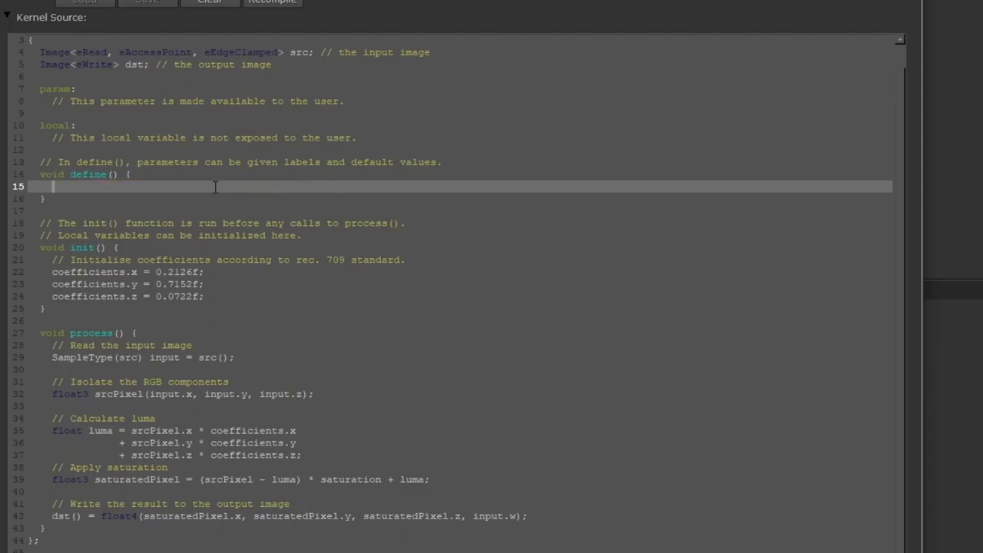
Delete the coefficient initialisation lines from the kernel's init() function
left_click(115, 299)
left_click(172, 261)
left_click(274, 296, "shift")
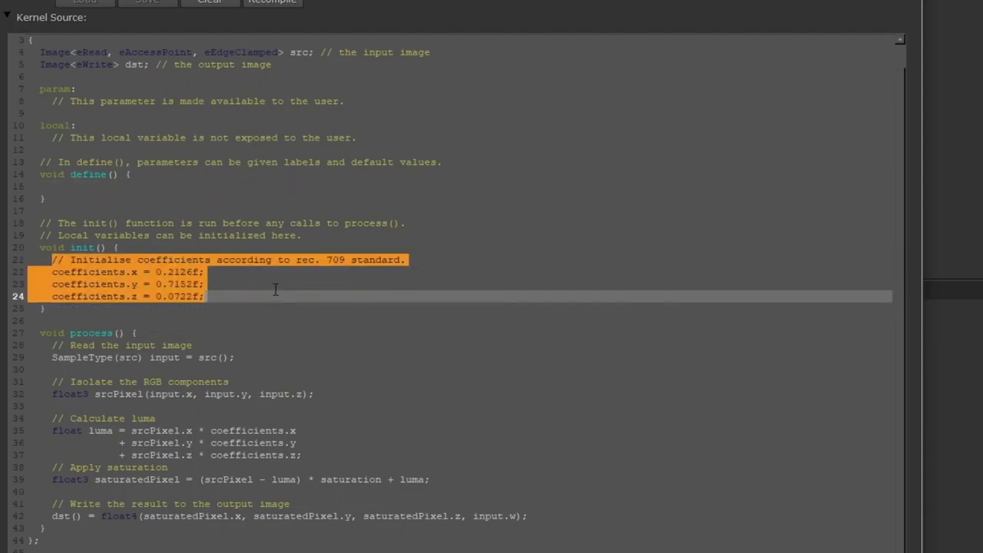
key("Delete")
left_click(90, 323)
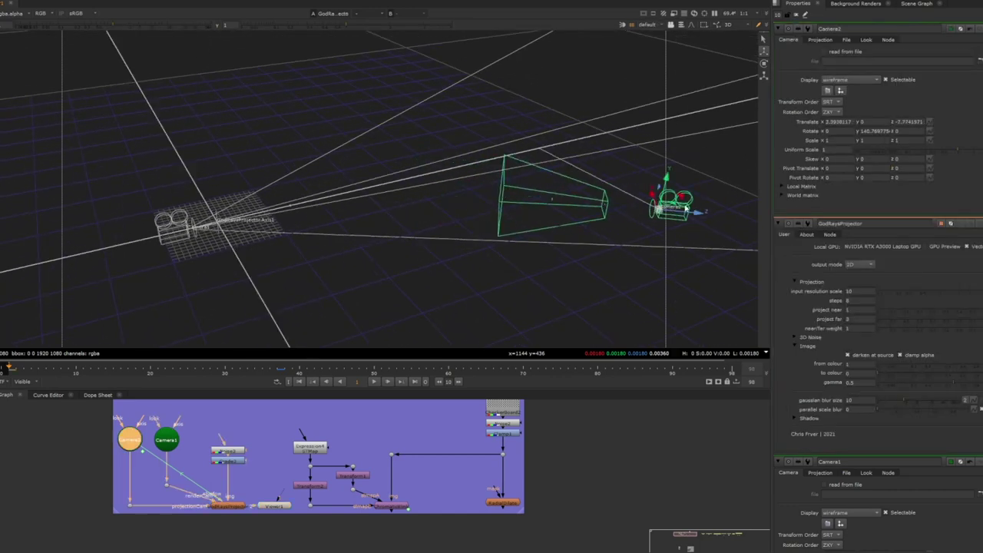
Select Camera1 and Camera2 and orbit the 3D scene to inspect the god-rays cameras
left_click(152, 235)
left_click_drag(150, 238, 398, 193, "ctrl")
left_click(166, 439)
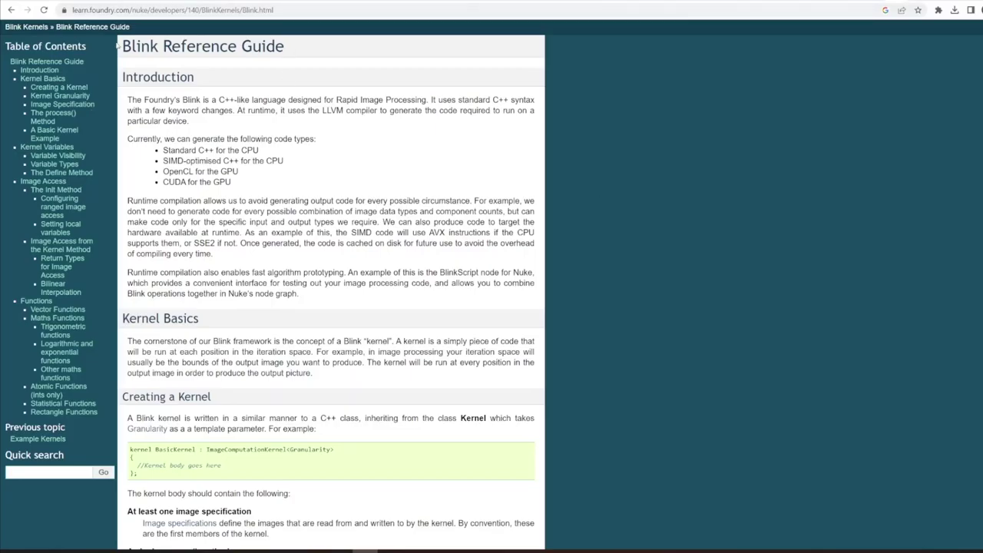
Scroll through the Blink Reference Guide's Introduction and Kernel Basics sections
scroll(168, 83, "down", 2)
scroll(168, 83, "down", 2)
scroll(230, 77, "up", 4)
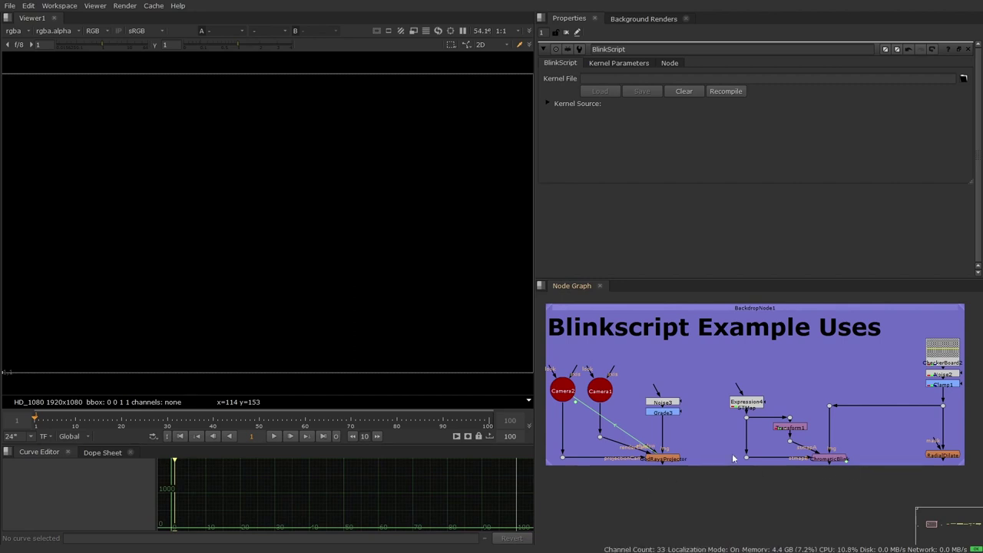
View the GodRaysProjector render and orbit its cameras in the 3D viewer
left_click_drag(697, 432, 624, 474)
key("1")
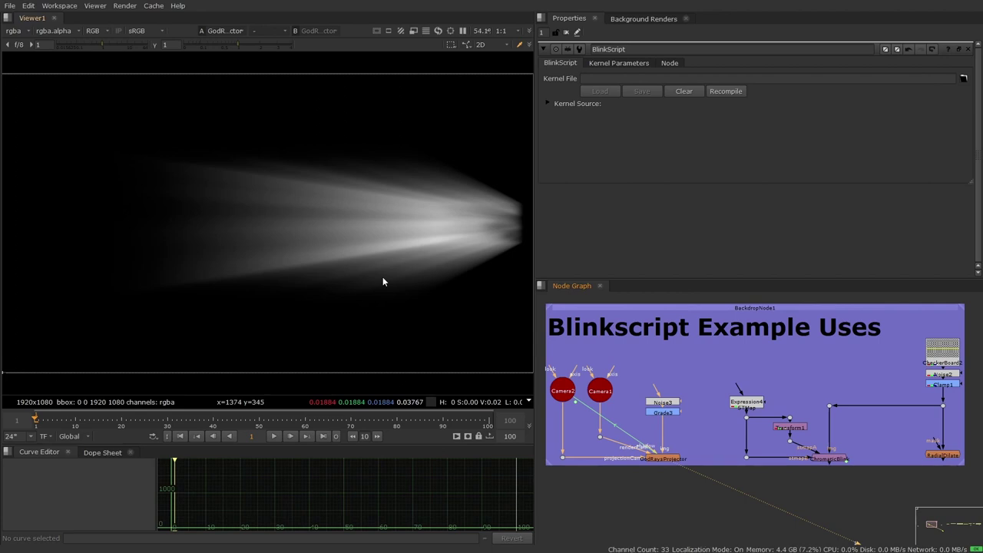
key("Tab")
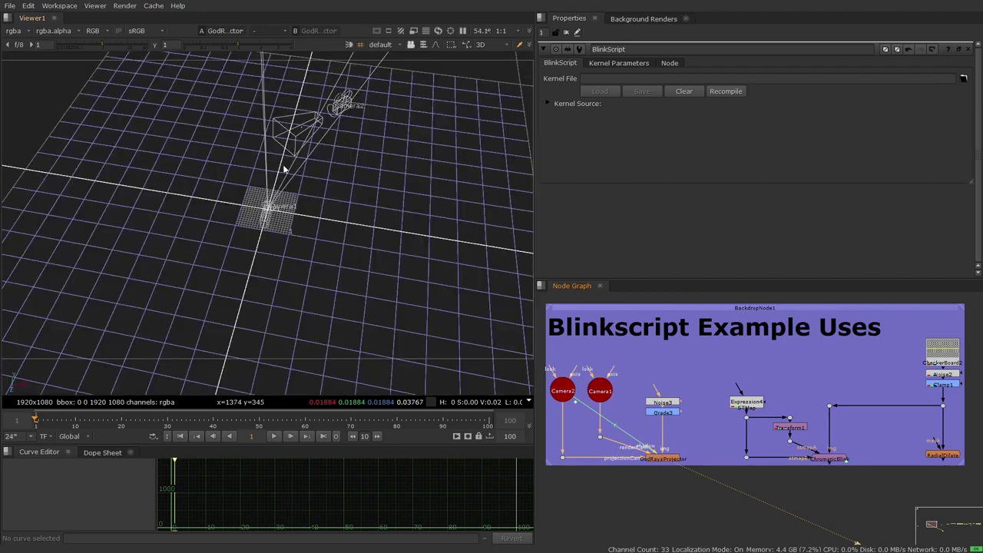
left_click_drag(286, 171, 290, 134, "ctrl")
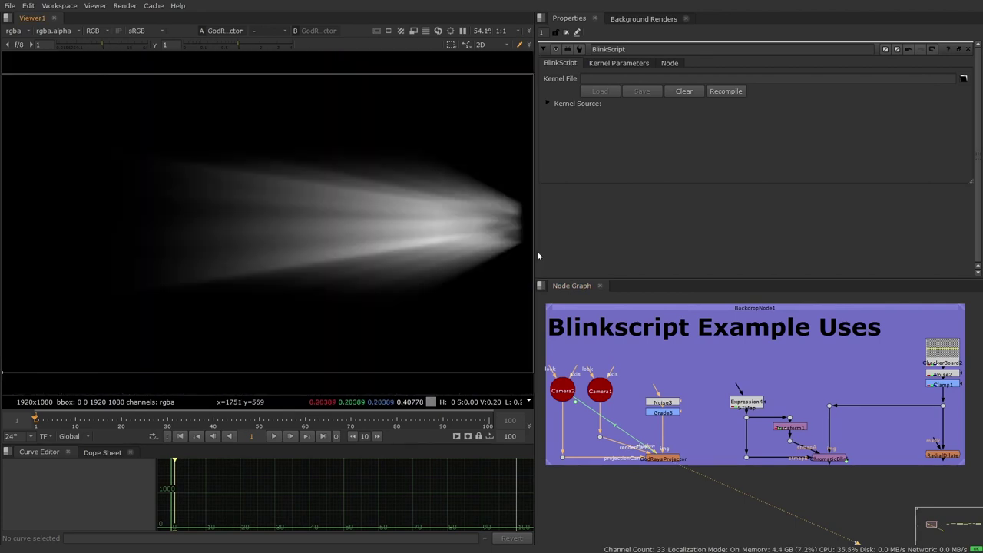
key("Tab")
Open GodRaysProjector's settings, expand Image, and check the steps, to colour and parallel scale blur values
double_click(666, 459)
left_click(634, 144)
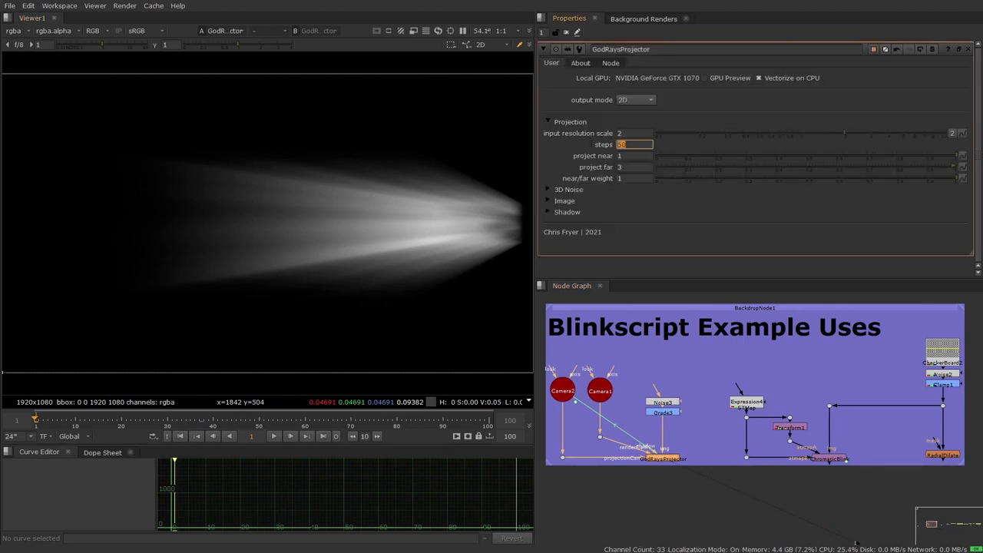
left_click(557, 200)
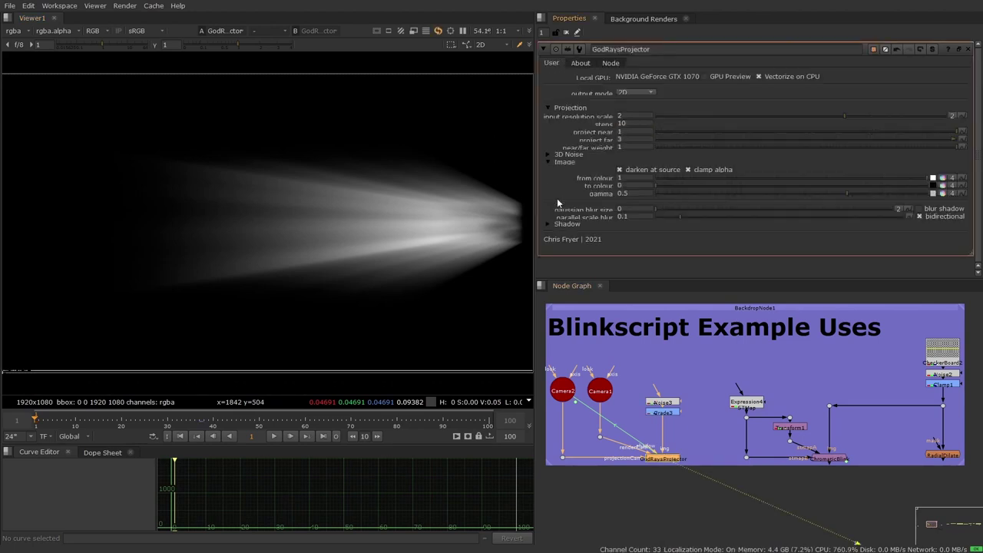
left_click(560, 201)
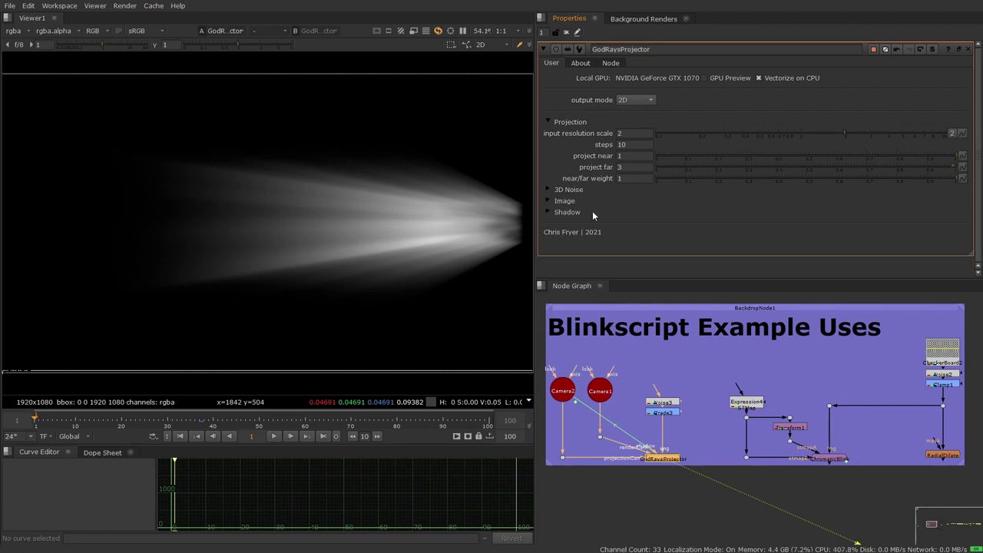
left_click(554, 188)
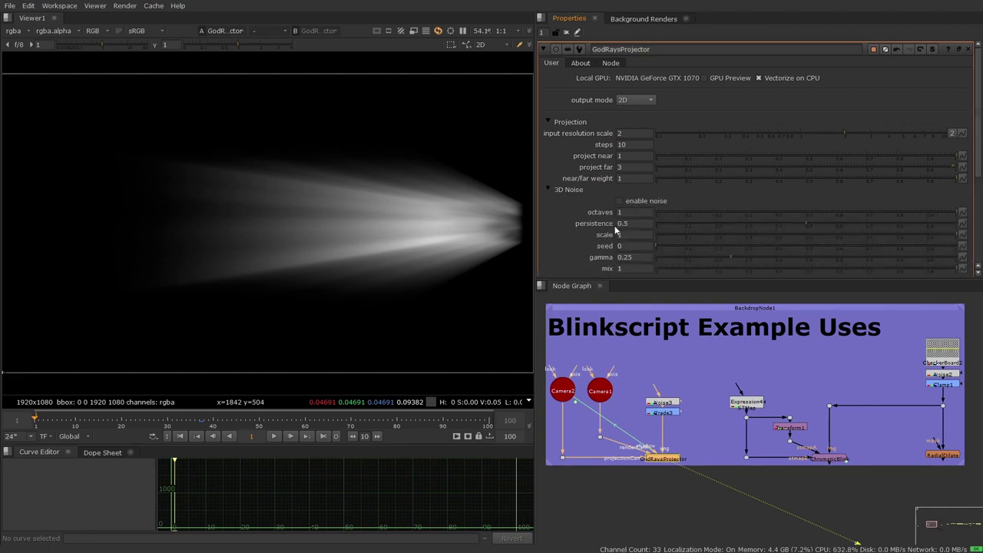
left_click(559, 189)
left_click(561, 201)
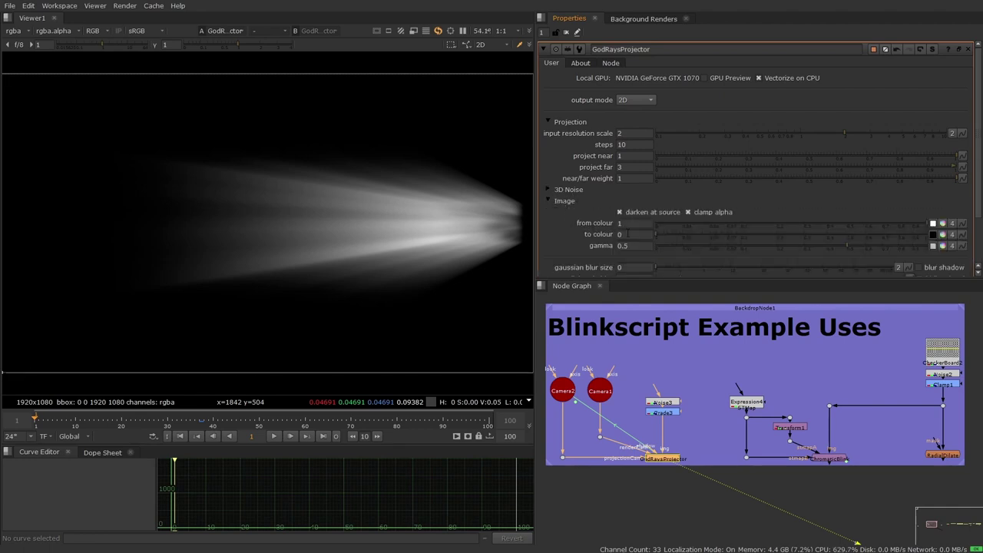
left_click(626, 233)
scroll(599, 236, "down", 3)
left_click(624, 218)
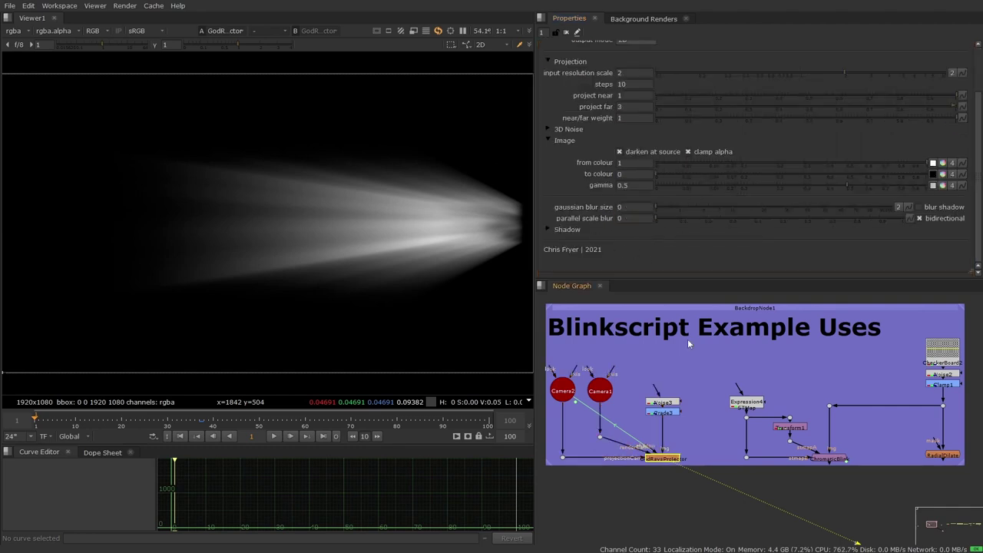
scroll(559, 208, "up", 3)
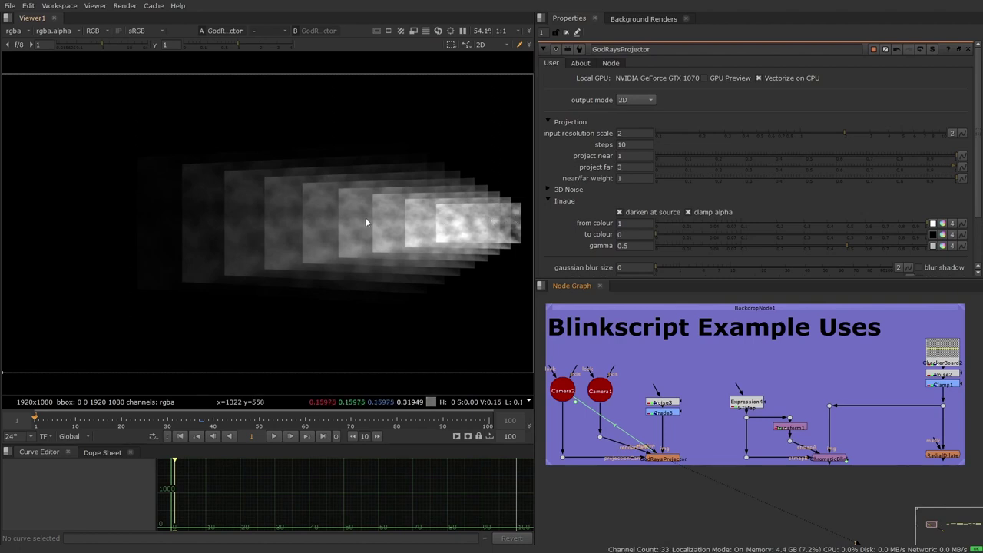
Preview the Grade3 cloud noise, then orbit the 3D scene around the cameras and projector
left_click(670, 412)
key("1")
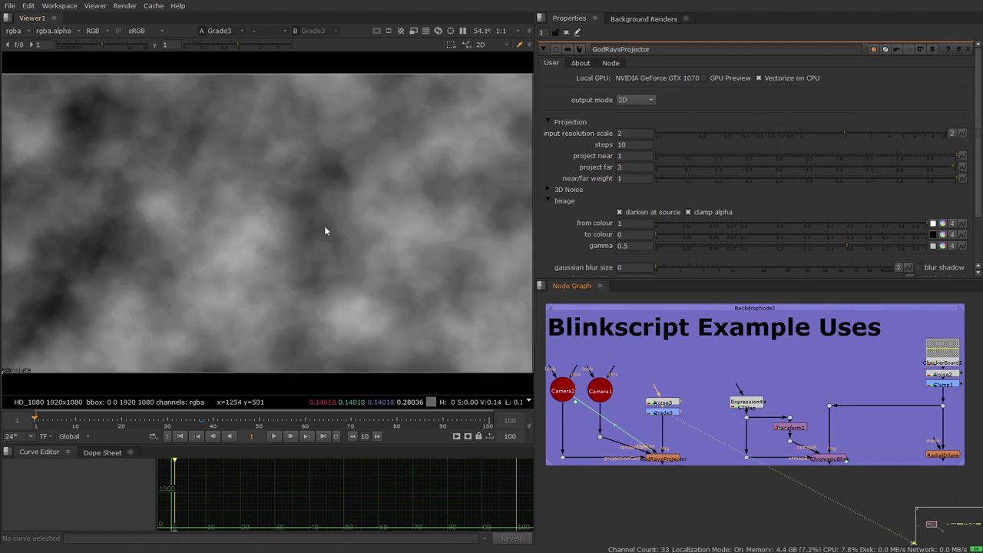
left_click(679, 459)
key("1")
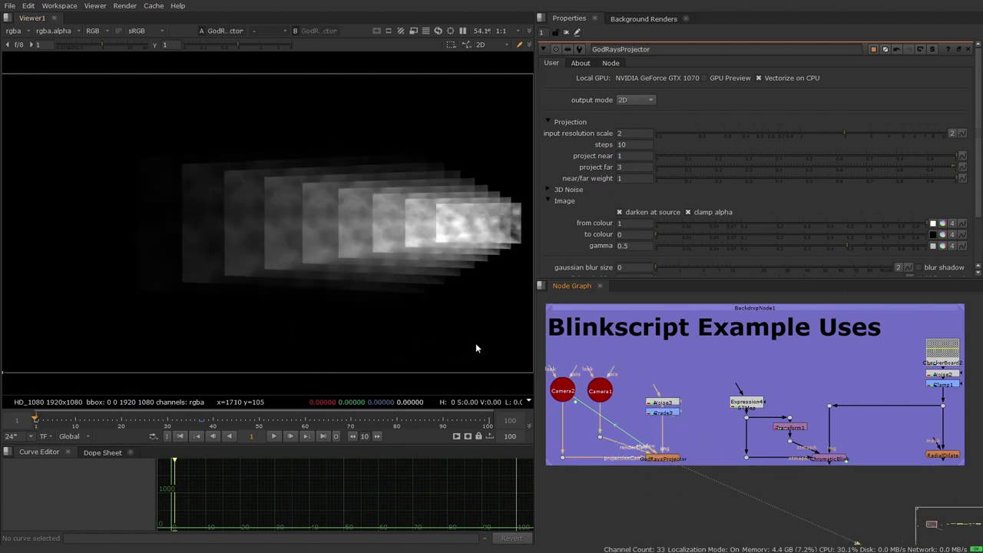
key("Tab")
left_click_drag(347, 198, 323, 164, "ctrl")
key("Tab")
Set GodRaysProjector's steps to 8
double_click(624, 144)
type("8")
key("Return")
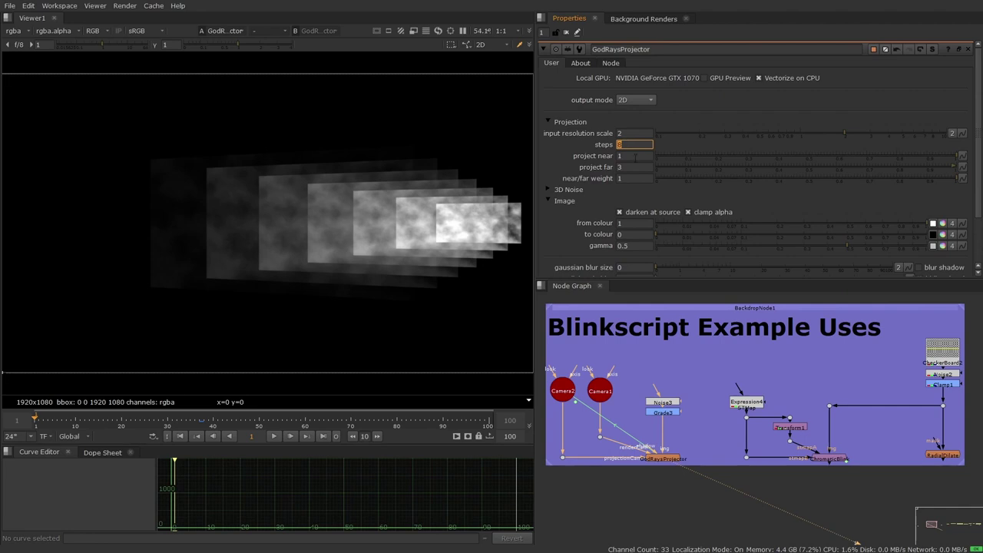
View ChromaticBlink, then reduce Transform1's scale from 1.36 to 1.3
left_click(829, 458)
key("1")
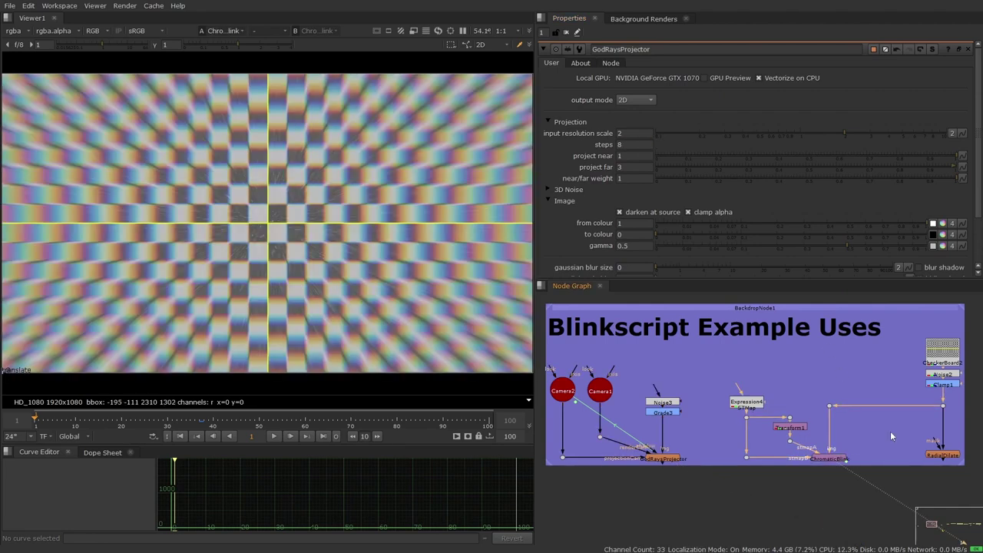
middle_click_drag(890, 431, 856, 427)
left_click(758, 423)
key("1")
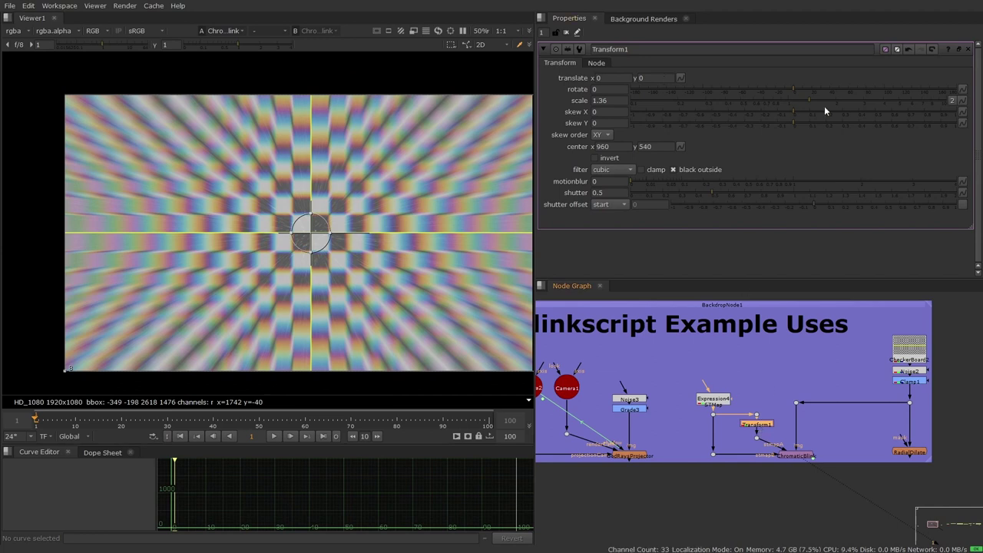
left_click_drag(810, 97, 806, 97)
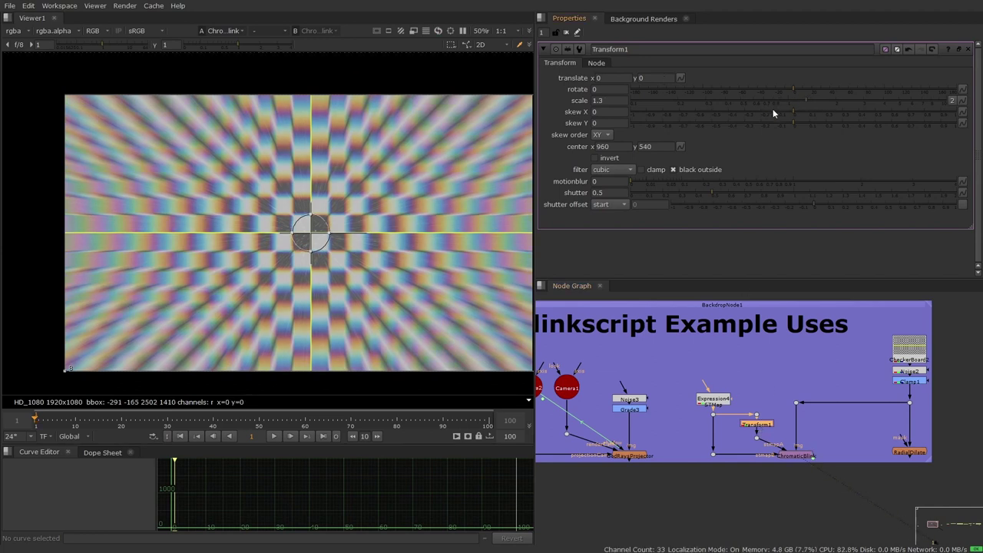
Rotate Transform1 to -11 degrees, comparing the transformed and untransformed gradient
left_click(708, 404)
left_click_drag(708, 407, 704, 403)
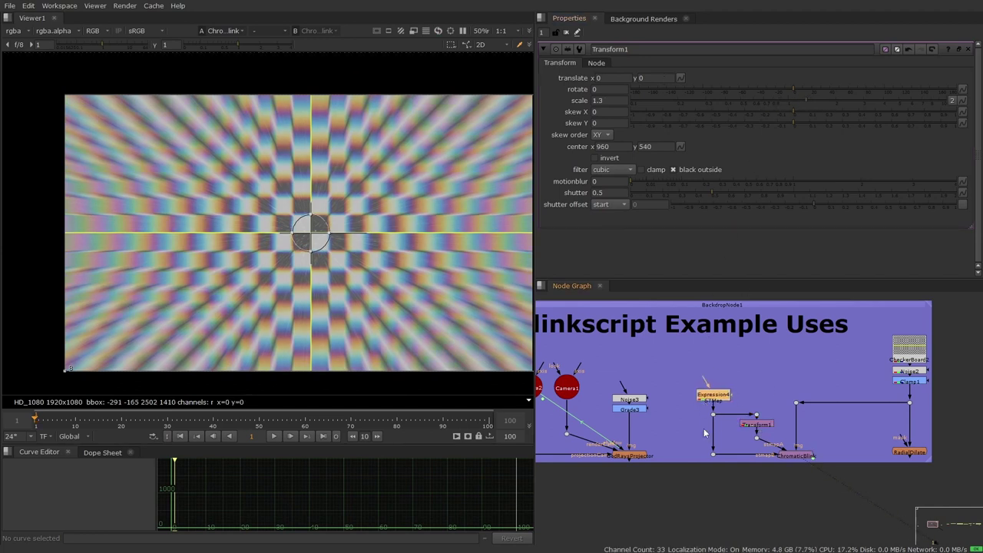
left_click(713, 415)
key("1")
key("1")
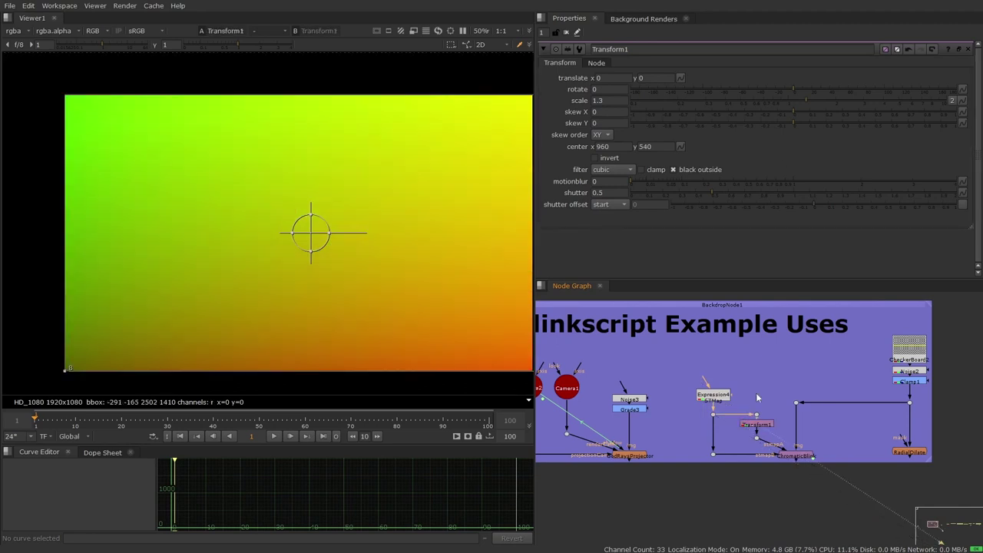
left_click_drag(790, 89, 783, 89)
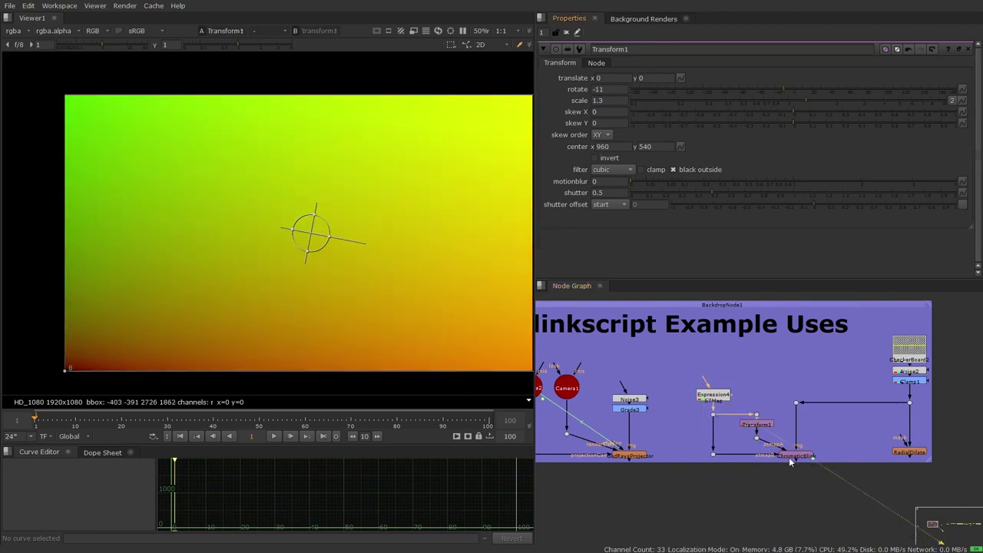
key("1")
key("1")
key("1")
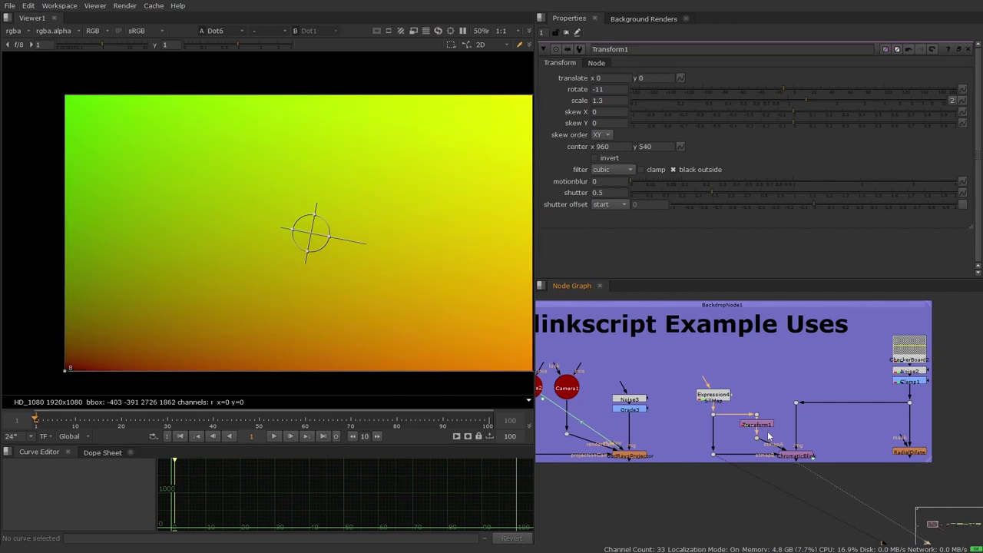
key("1")
key("1")
key("1")
key("1")
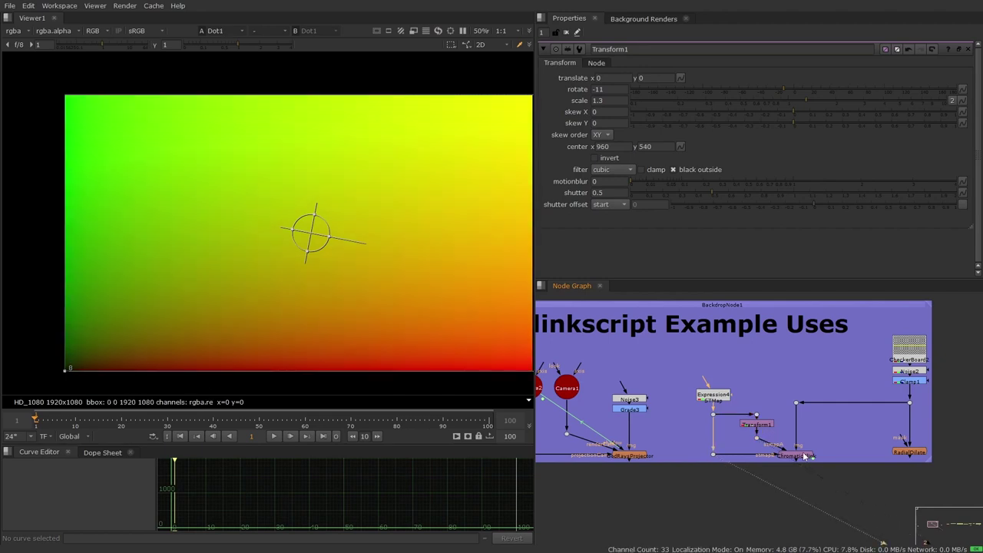
Add a Transform2 node scaled to 1.24 and open the ChromaticBlink node's settings
left_click(798, 455)
key("1")
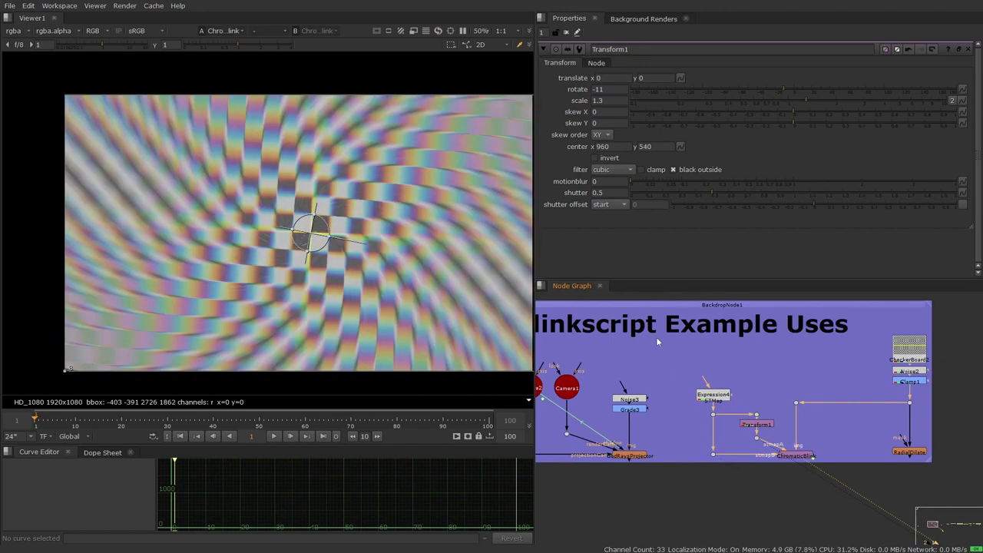
middle_click_drag(450, 279, 399, 272)
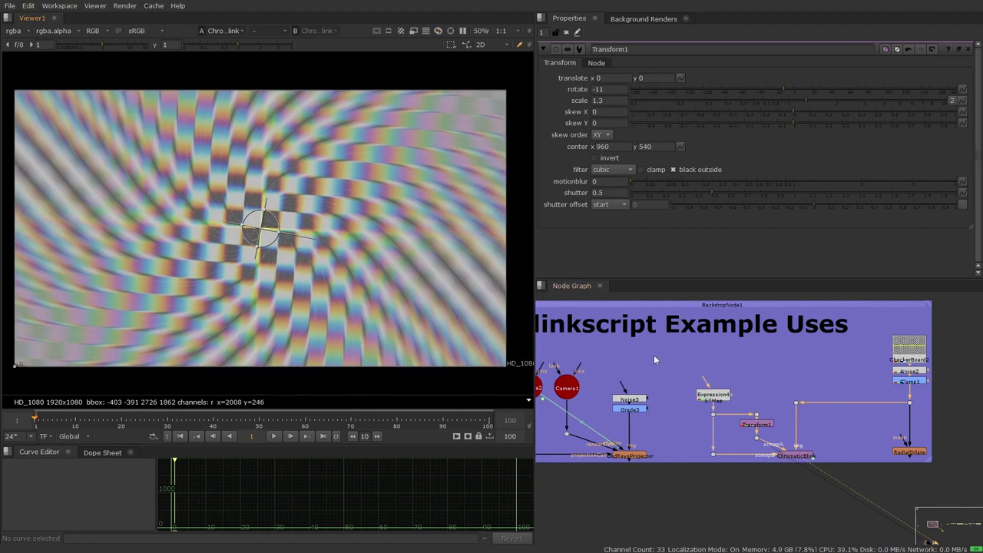
key("t")
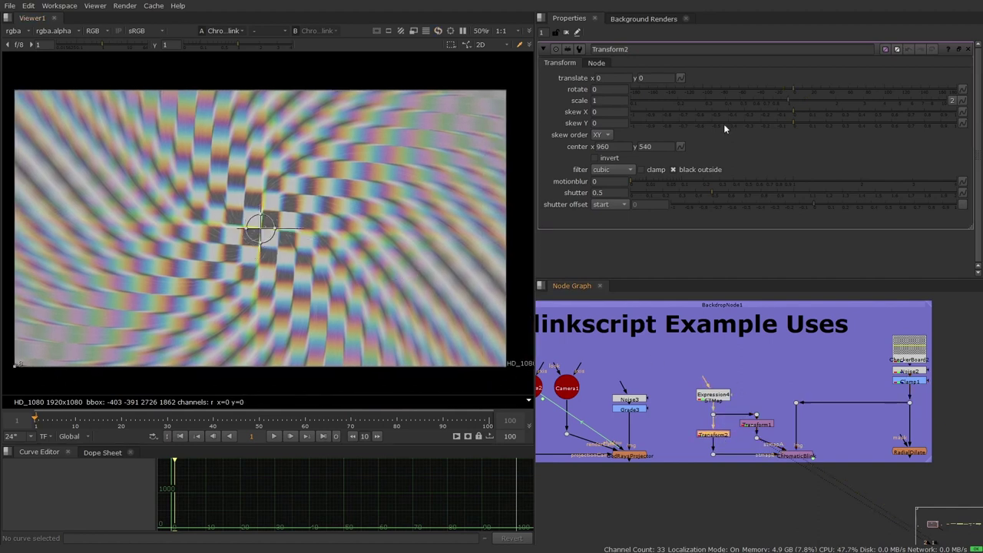
mouse_move(782, 100)
left_mouse_down()
mouse_move(815, 100)
mouse_move(777, 102)
left_mouse_up()
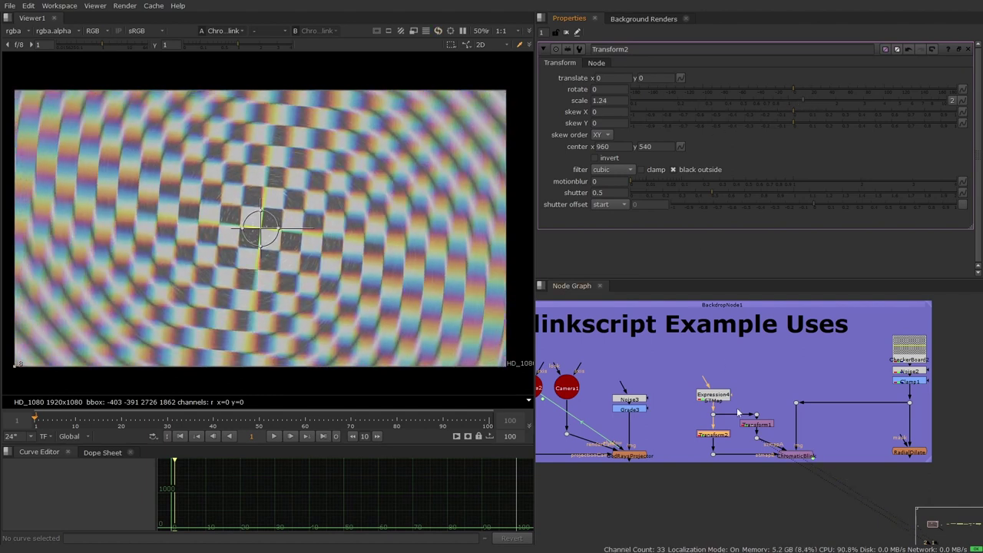
left_click(804, 462)
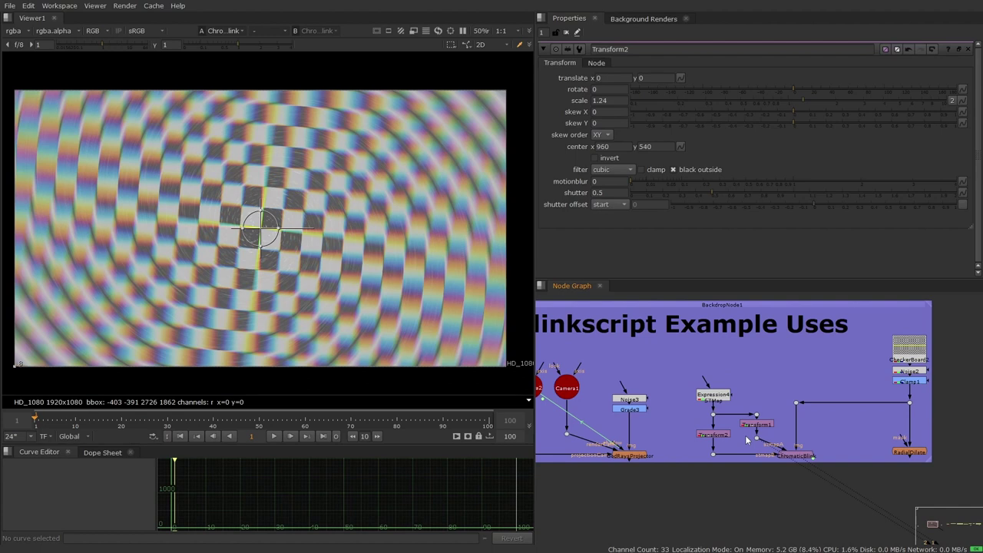
double_click(800, 454)
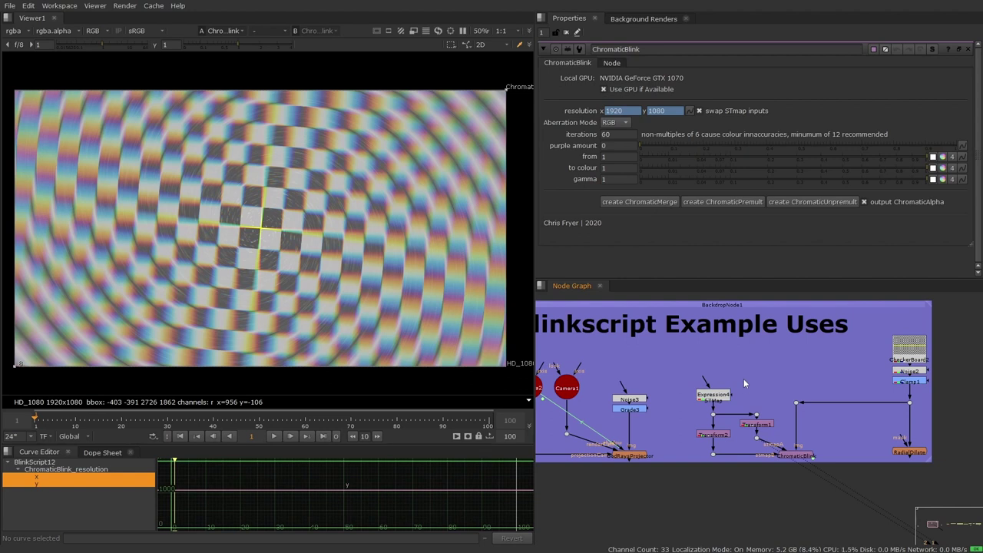
middle_click_drag(777, 387, 718, 370)
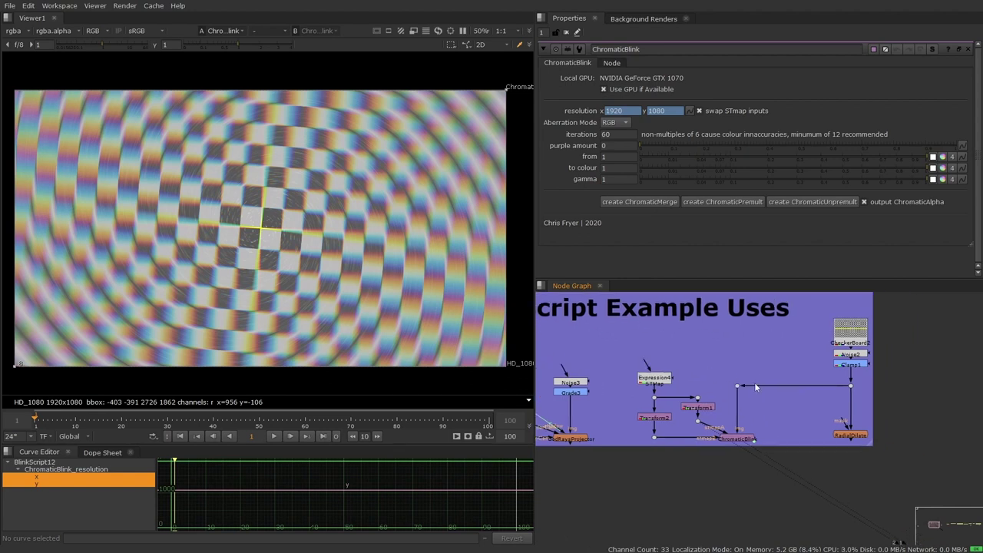
View RadialDilate's output and reduce its size to thin the dots
left_click_drag(806, 418, 893, 444)
key("1")
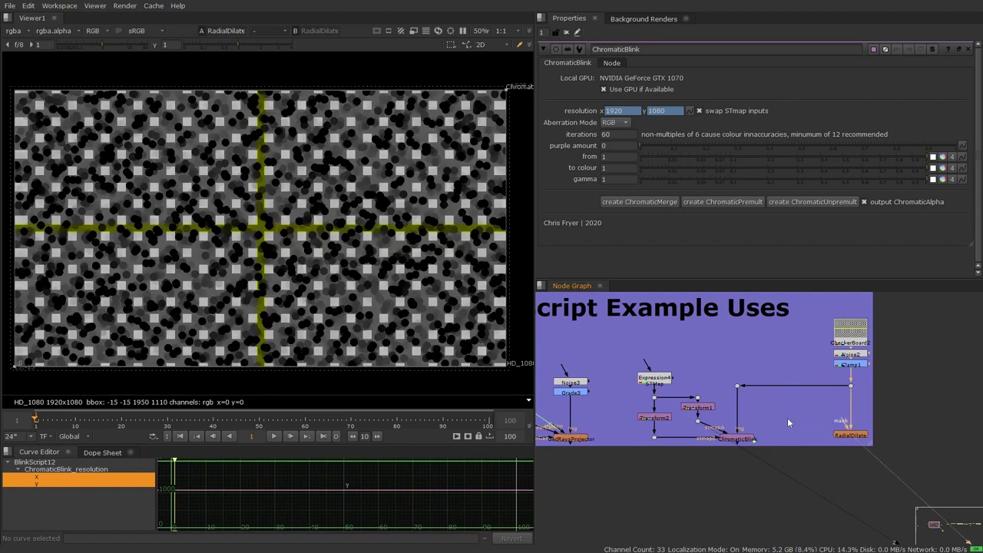
double_click(842, 433)
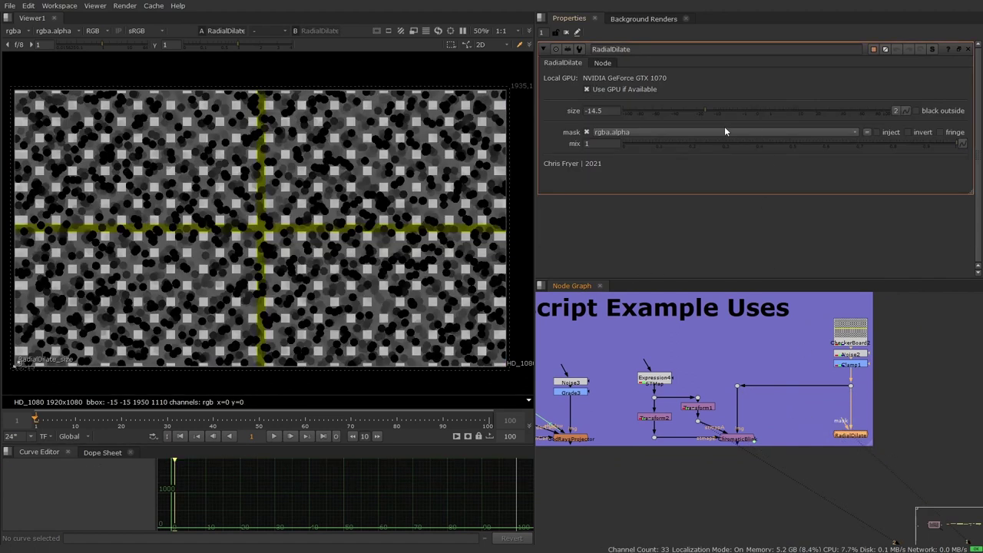
mouse_move(710, 111)
left_mouse_down()
mouse_move(807, 119)
mouse_move(719, 113)
left_mouse_up()
Add a native Dilate node fed by Clamp1 and set its size to -7
key("Tab")
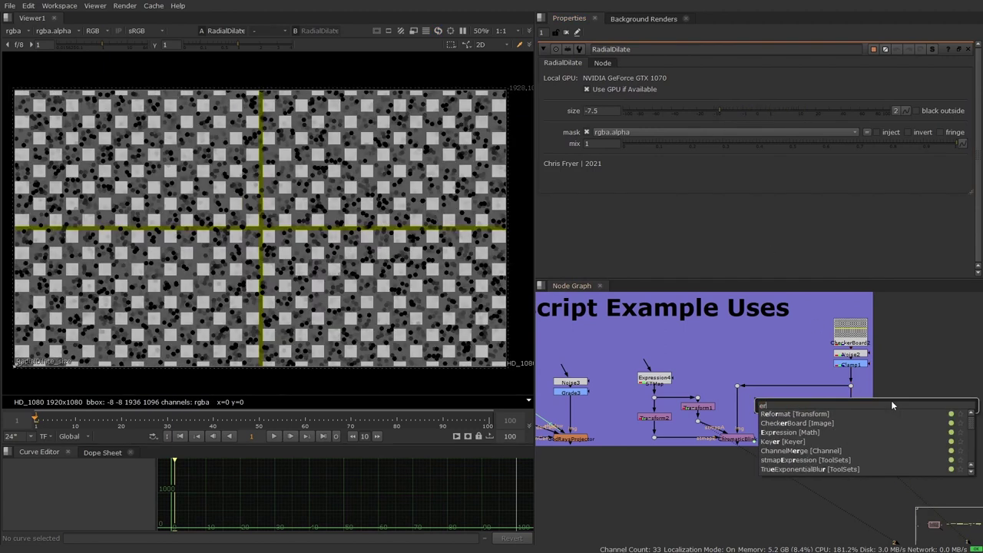
type("dilate")
key("Return")
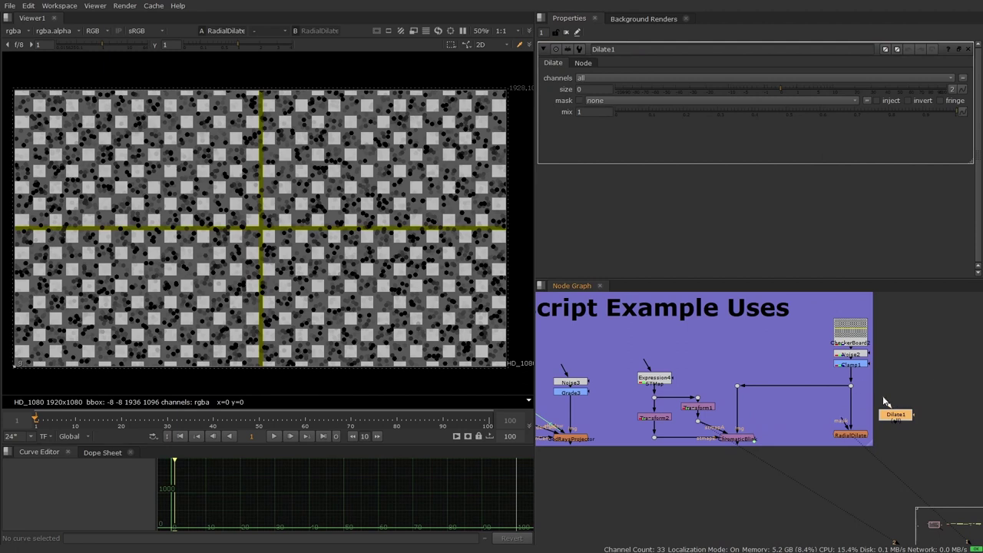
left_click_drag(881, 398, 850, 366)
key("1")
left_click_drag(782, 92, 735, 90)
scroll(313, 222, "up", 5)
Compare against RadialDilate's output, then delete Dilate1
left_click(849, 435)
key("1")
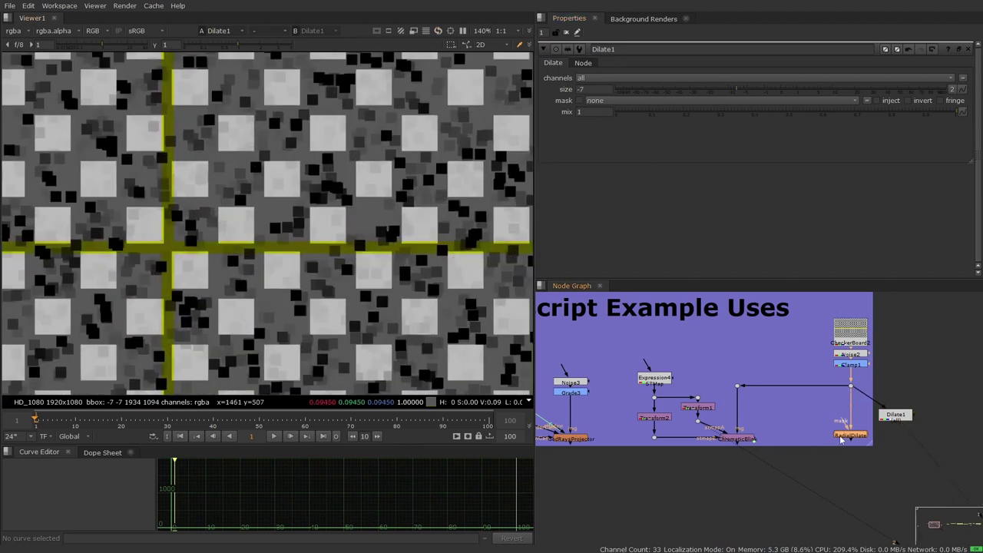
left_click(896, 418)
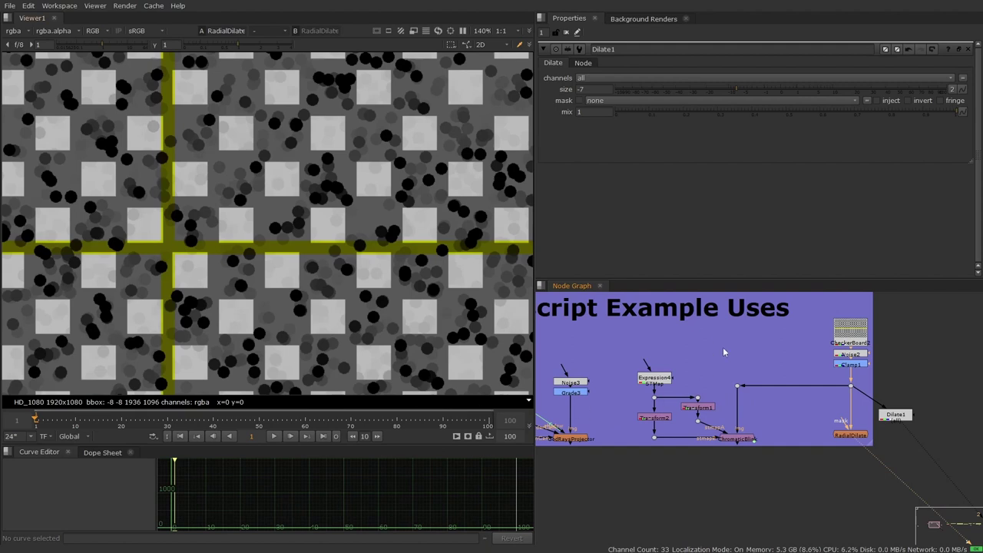
left_click(898, 415)
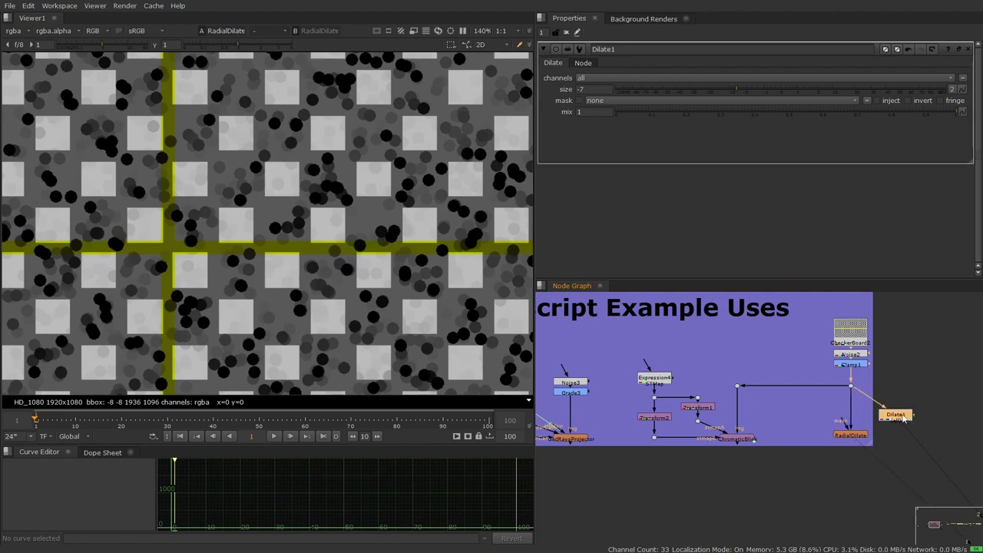
key("Delete")
scroll(879, 438, "down", 3)
middle_click_drag(883, 447, 820, 428)
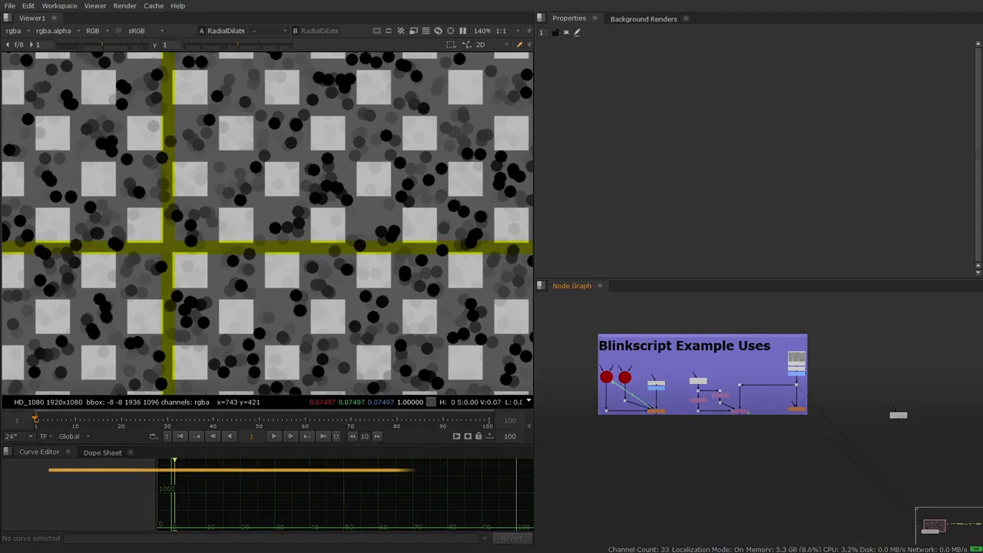
Search the node list for 'blink' and create a new BlinkScript node
scroll(887, 402, "up", 3)
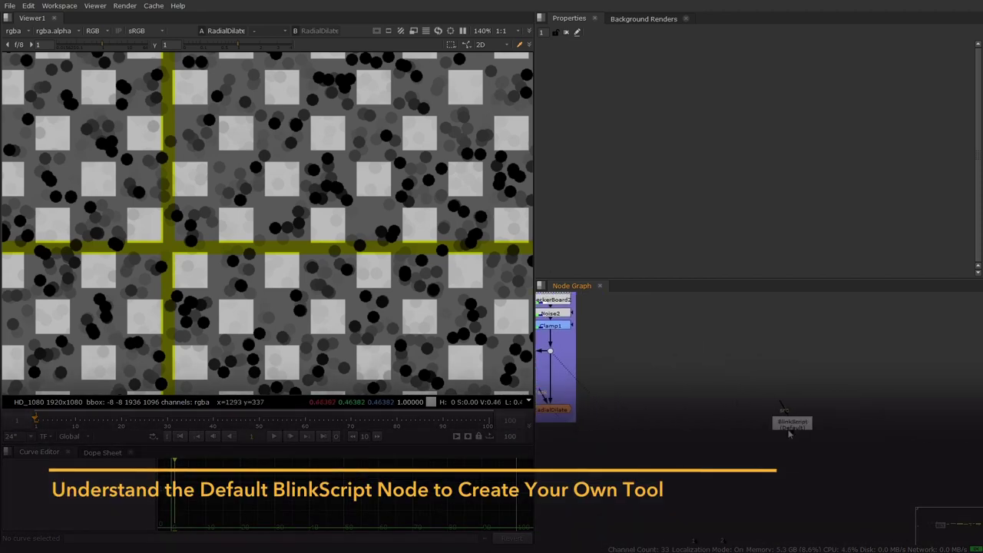
left_click(790, 429)
key("Tab")
type("bla")
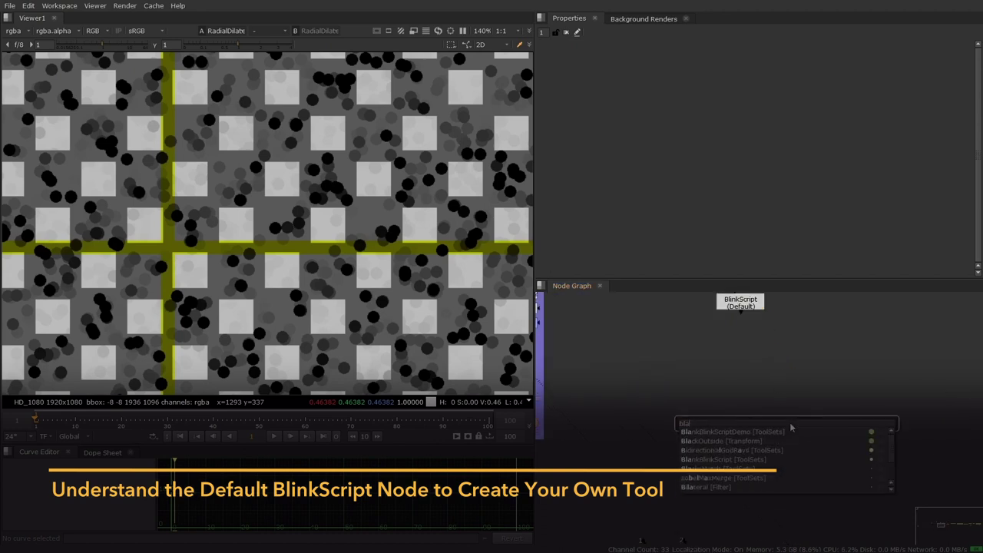
key("BackSpace")
type("ink")
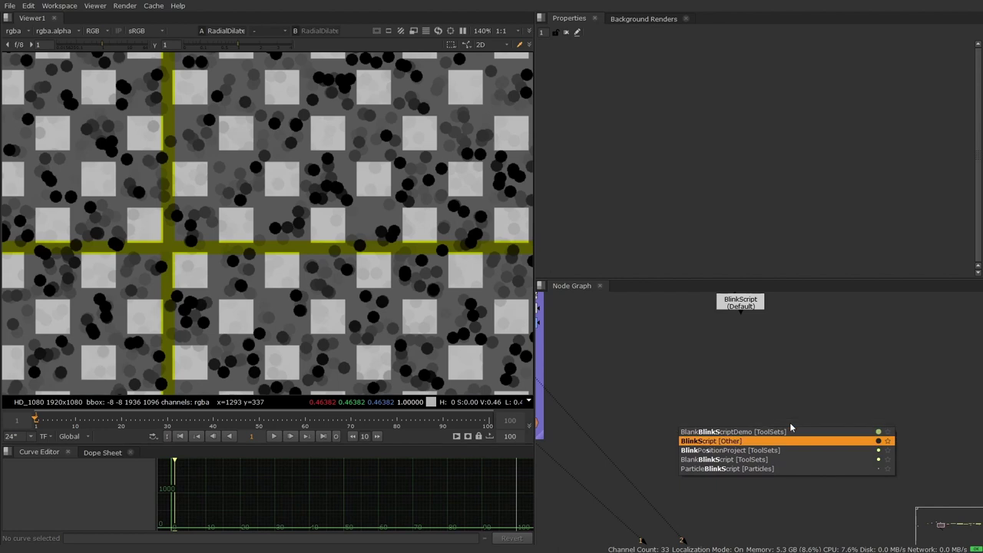
left_click(827, 445)
Bring BlinkScript2 into view and expand its Kernel Source to read the SaturationKernel code
middle_click_drag(764, 444, 679, 412)
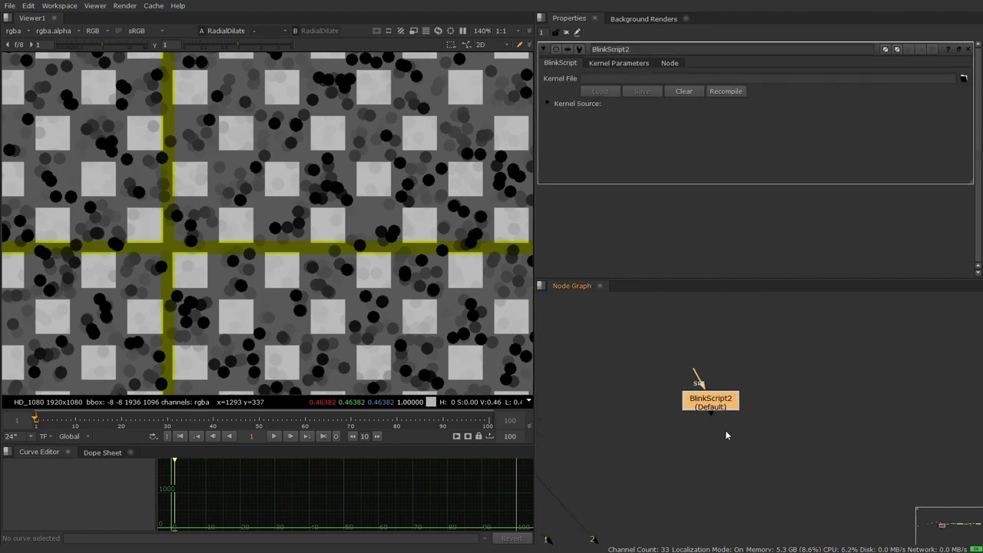
middle_click_drag(726, 435, 731, 445)
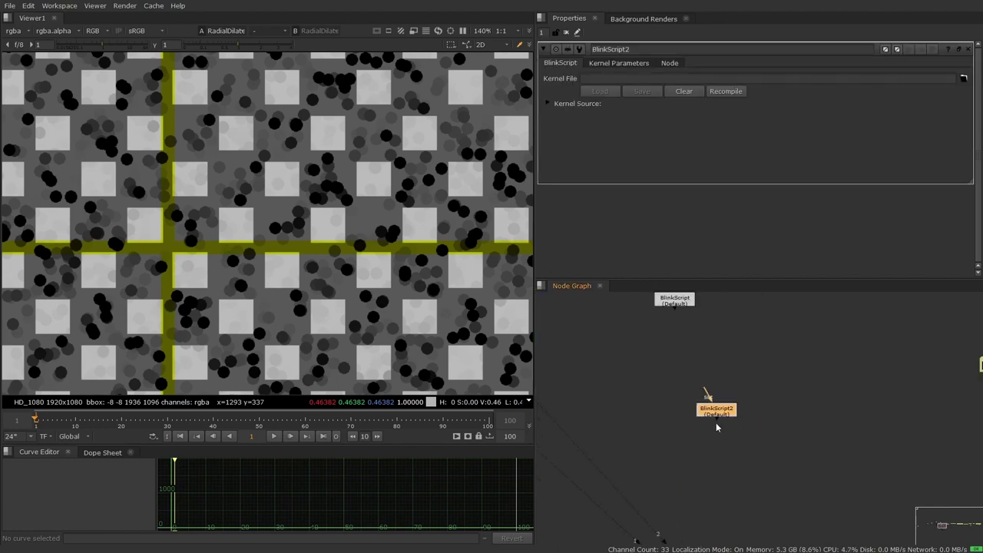
left_click(548, 104)
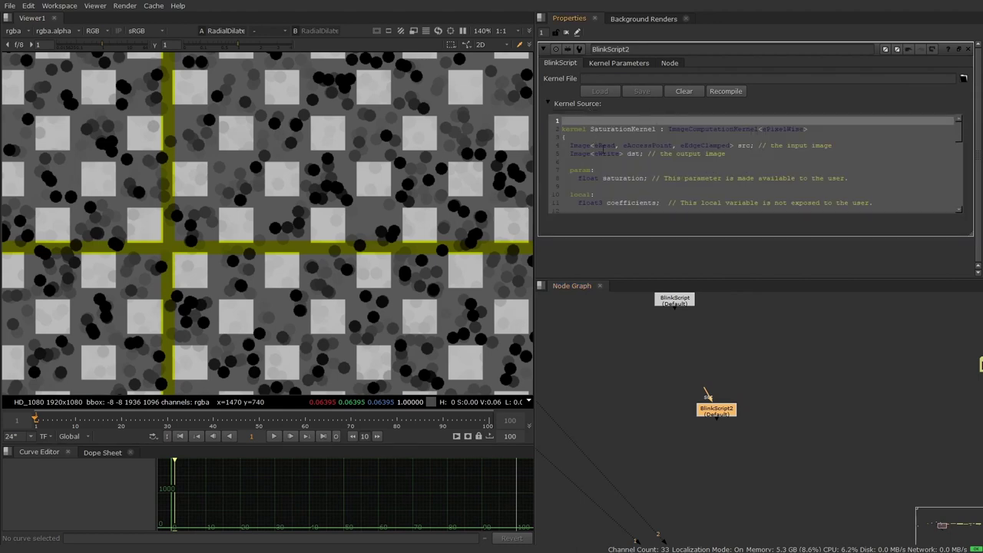
left_click(606, 154)
scroll(607, 158, "down", 6)
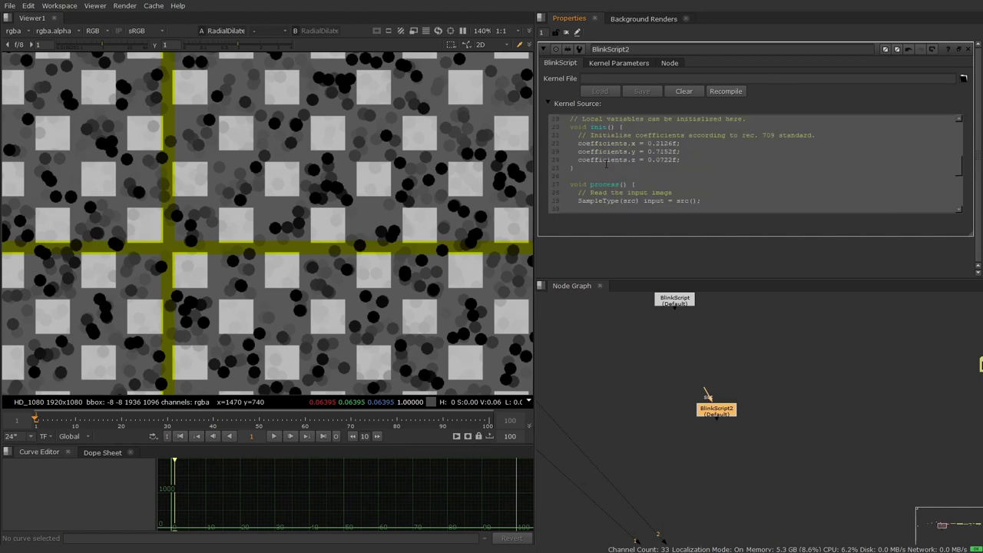
scroll(605, 163, "up", 6)
scroll(605, 163, "up", 1)
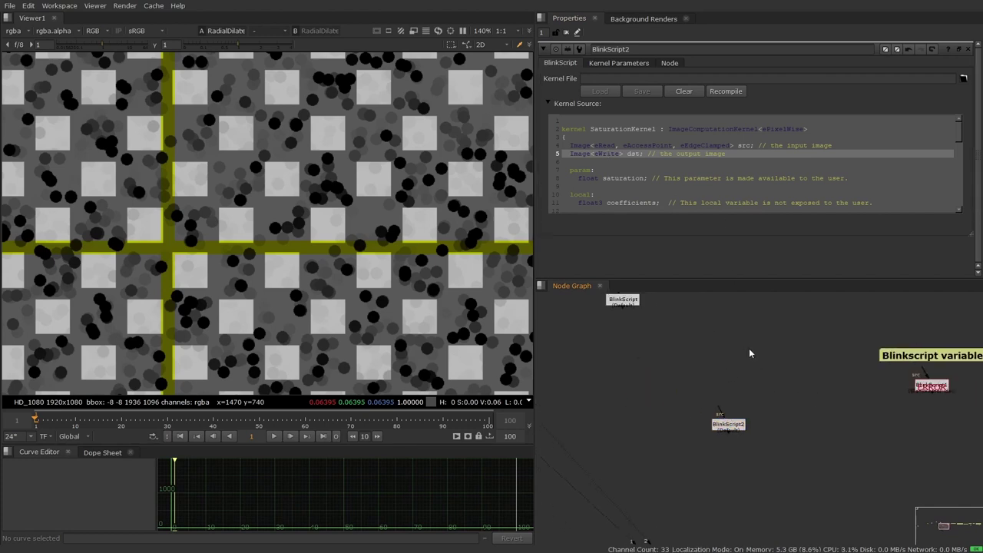
key("Tab")
Add a ColorWheel node feeding BlinkScript2 and view the full wheel
type("color")
type("w")
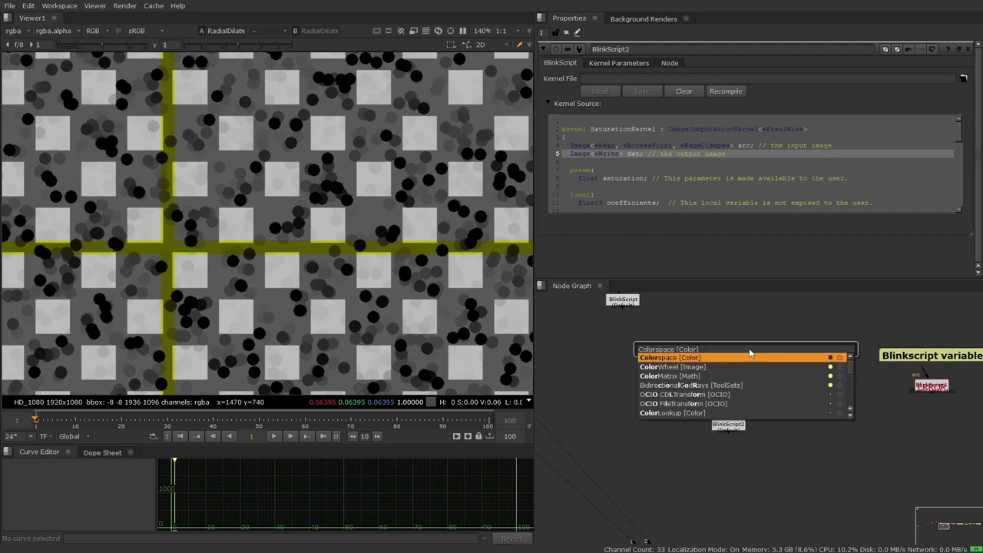
key("Return")
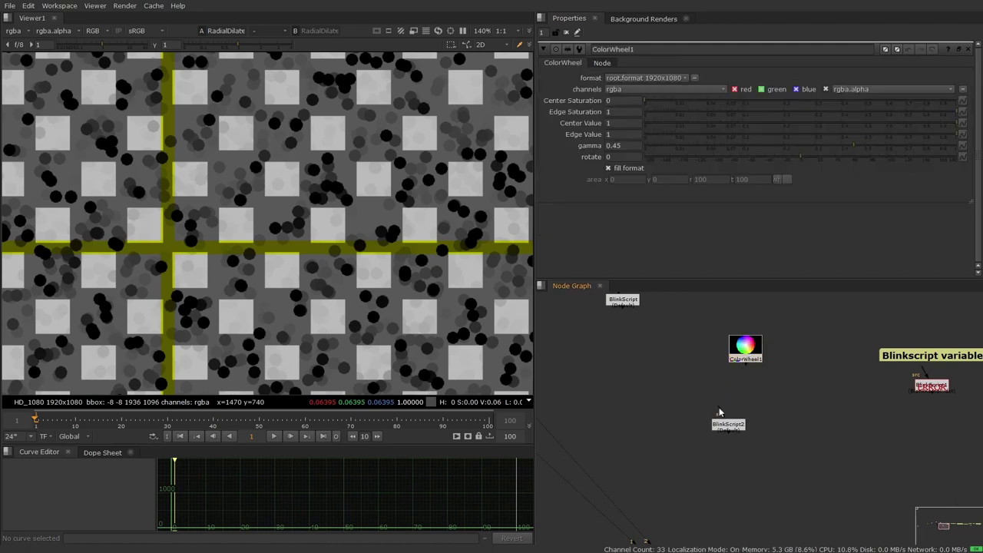
left_click_drag(722, 415, 728, 347)
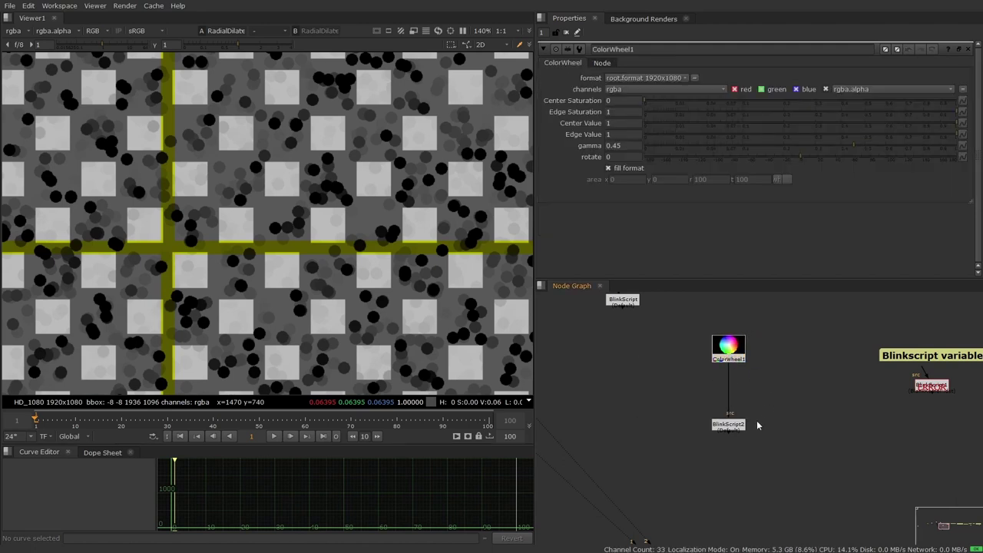
double_click(736, 425)
key("1")
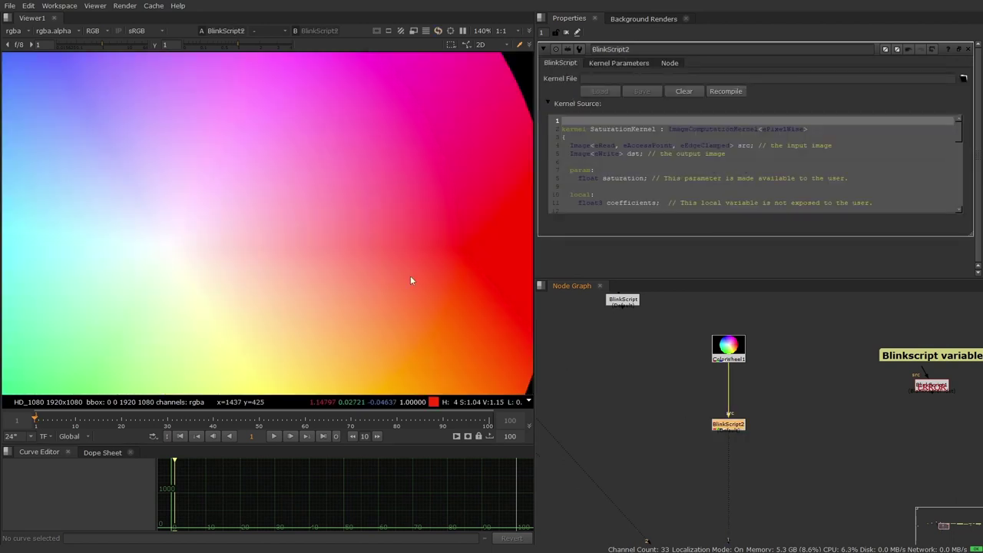
key("f")
Set BlinkScript2's Saturation kernel parameter to 1.5
left_click(615, 65)
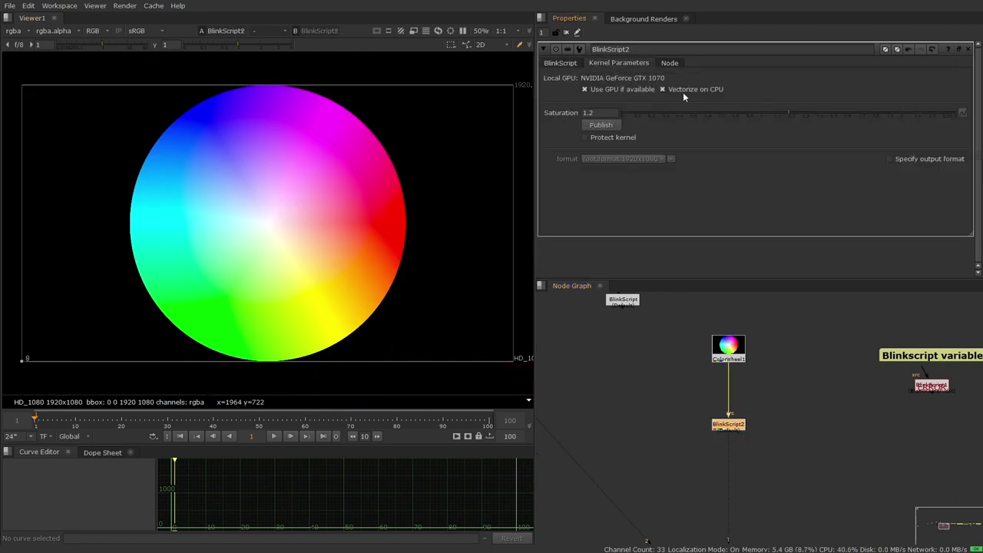
left_click_drag(787, 113, 815, 115)
double_click(602, 113)
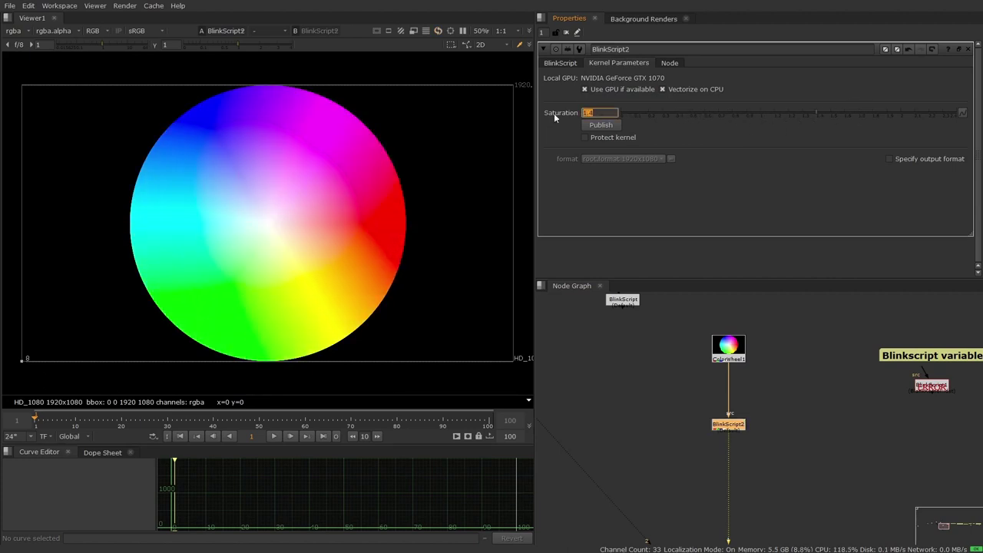
type("1.5")
key("Return")
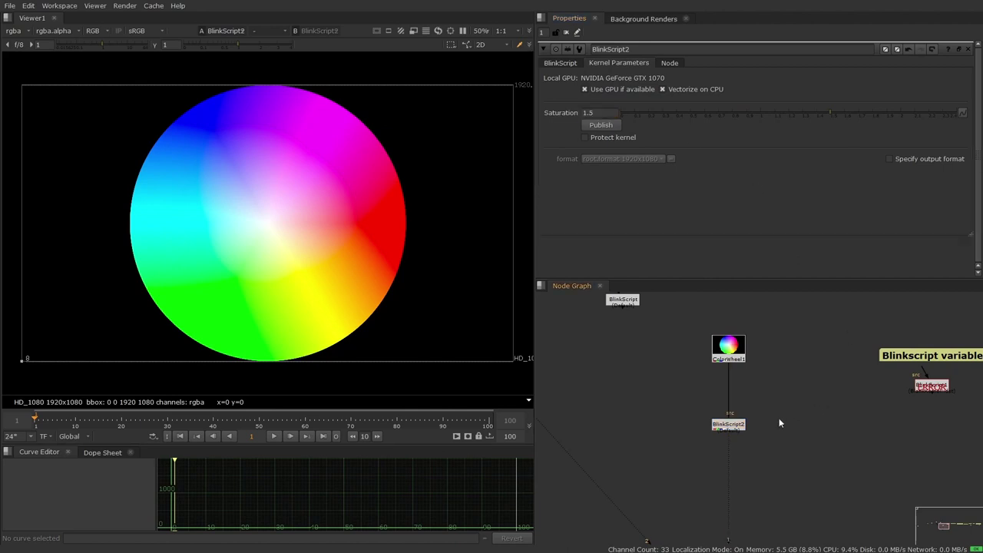
Add a native Saturation node on ColorWheel1 at 1.5 and compare it with BlinkScript2
key("Tab")
type("sat")
key("Return")
left_click_drag(732, 367, 779, 419)
key("1")
type(".5")
key("Return")
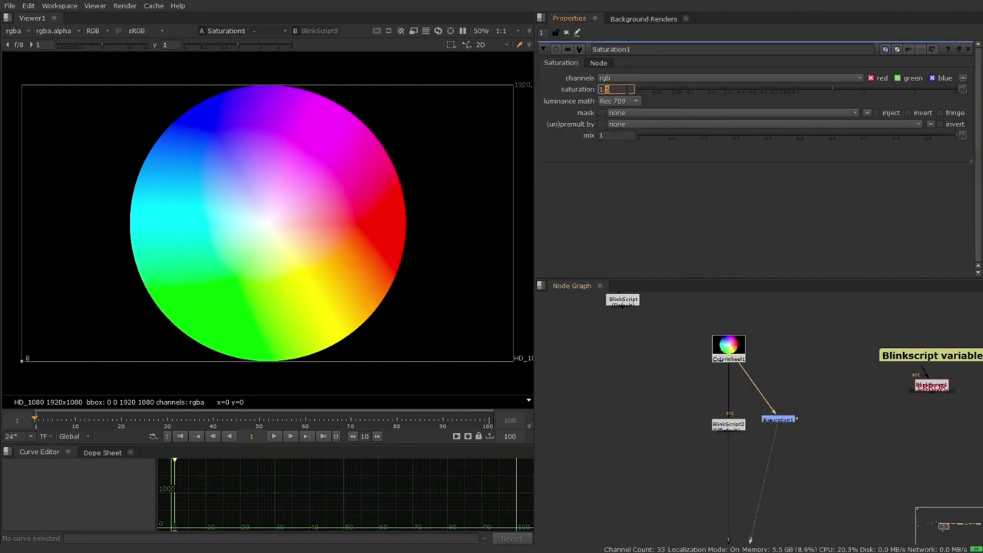
key("2")
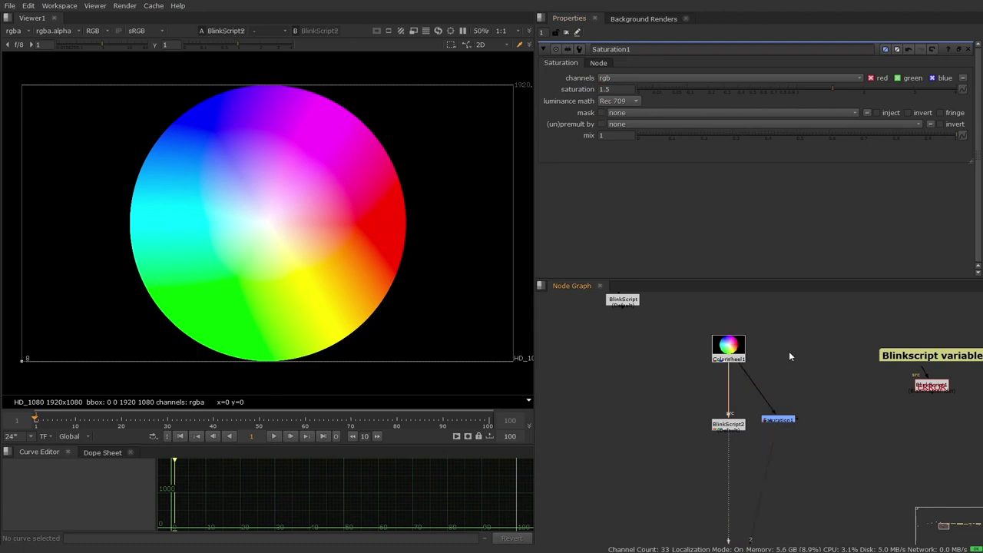
Delete Saturation1 and reselect BlinkScript2 with its properties open
left_click_drag(809, 390, 773, 432)
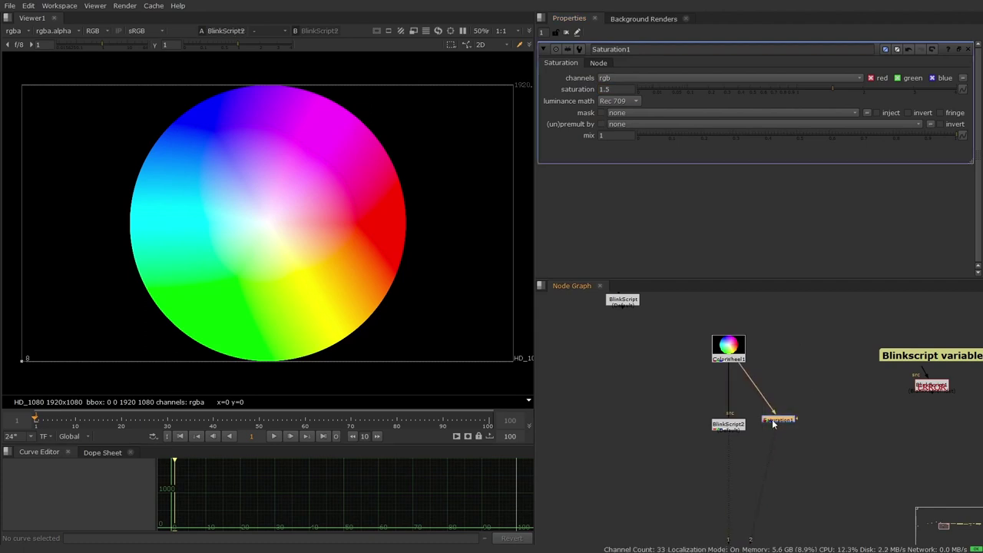
key("Delete")
double_click(734, 424)
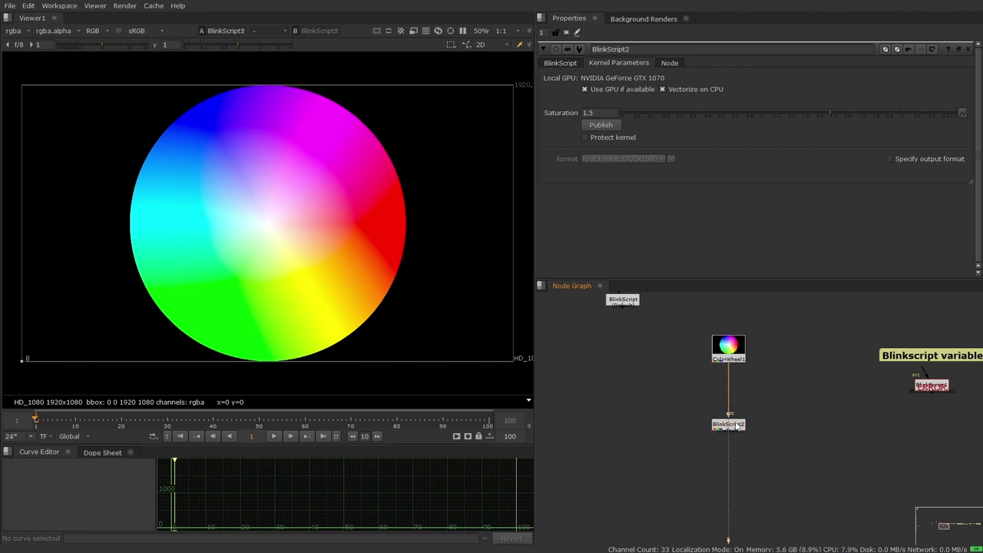
left_click(735, 424)
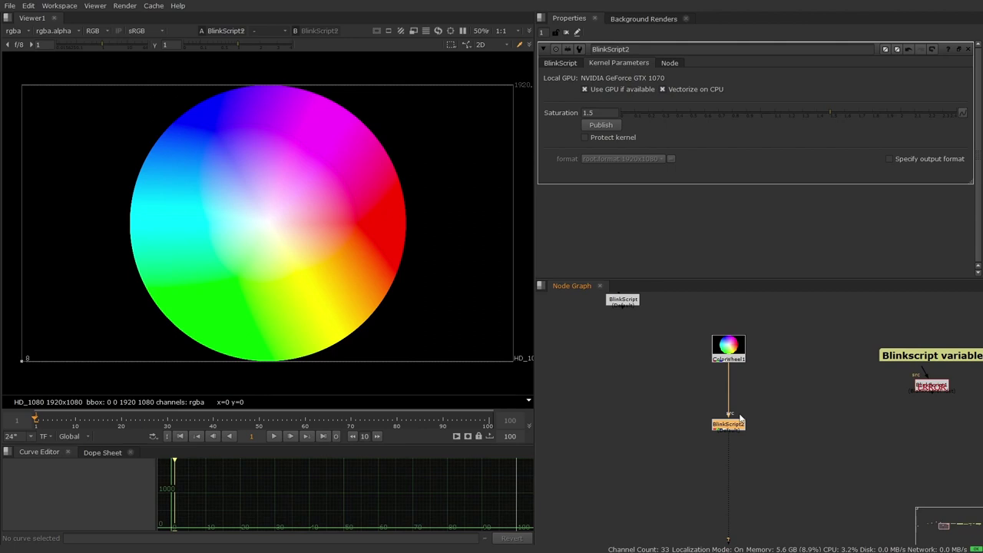
View BlinkScript2's kernel source, then close its properties panel
left_click(559, 64)
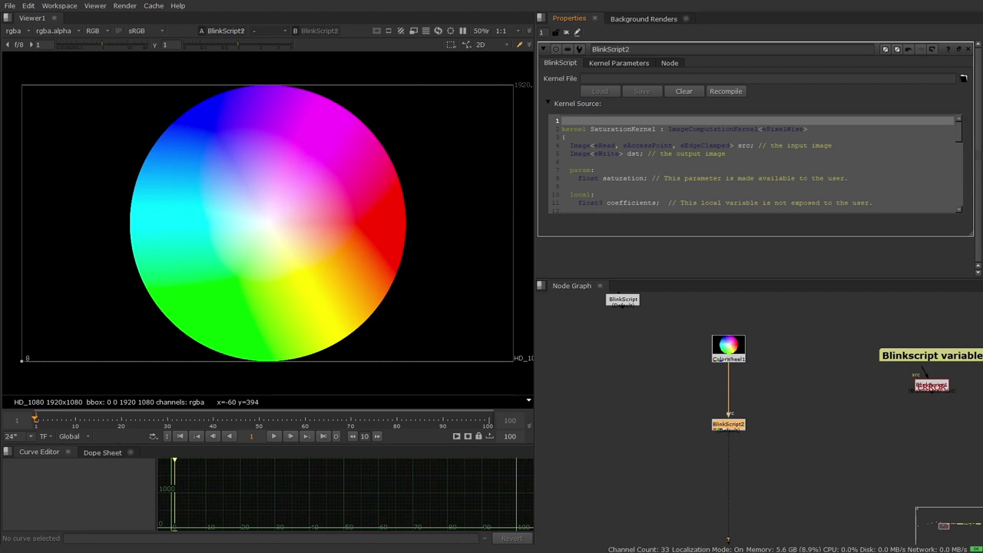
left_click(566, 31)
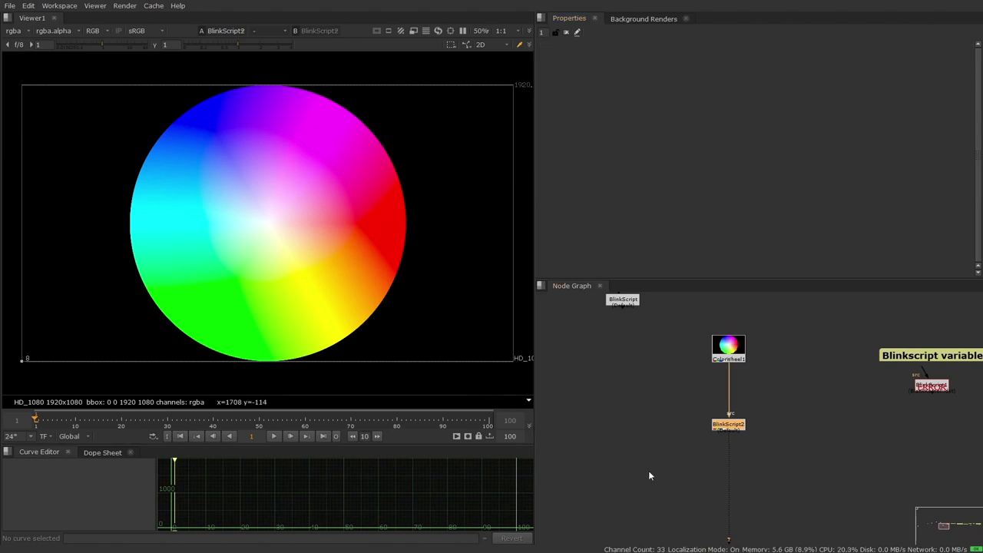
double_click(736, 426, "ctrl")
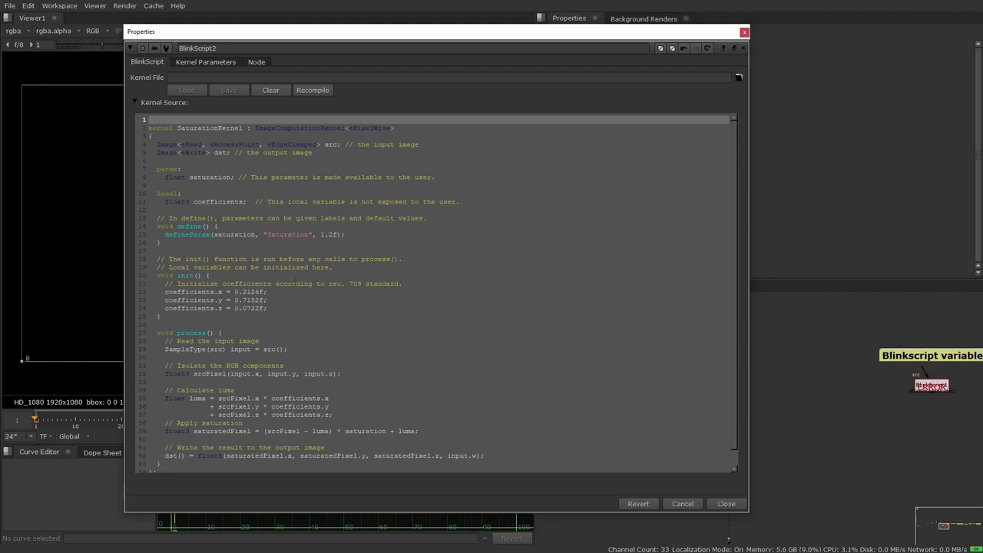
double_click(162, 127)
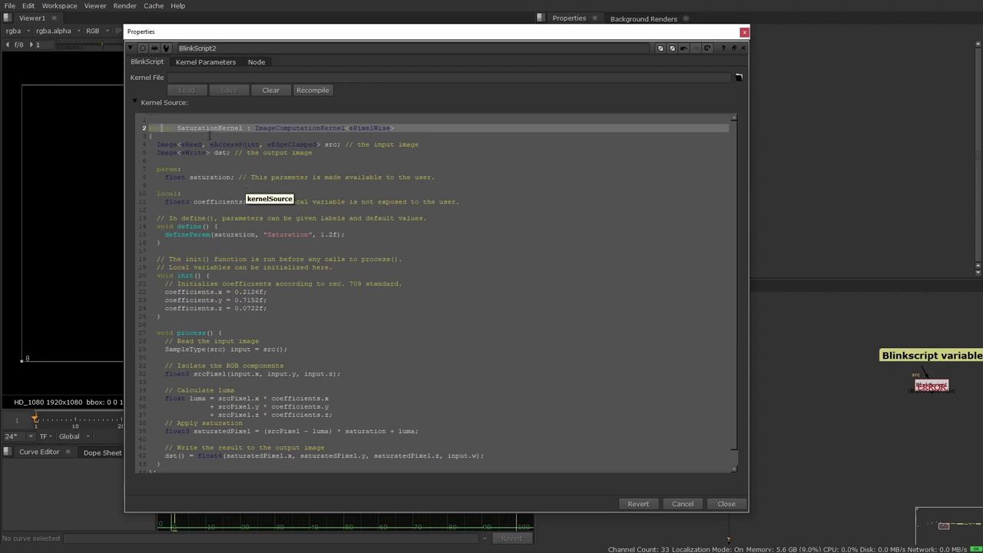
Overwrite 'Saturation' with 'Blank' in the line-2 kernel name, then move to the param: section
left_click_drag(218, 130, 182, 129)
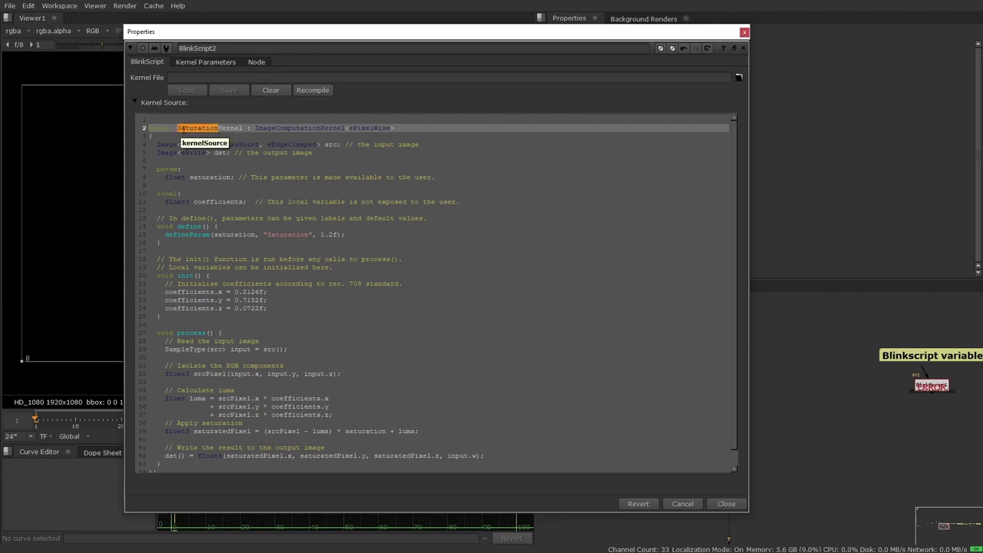
type("Blank")
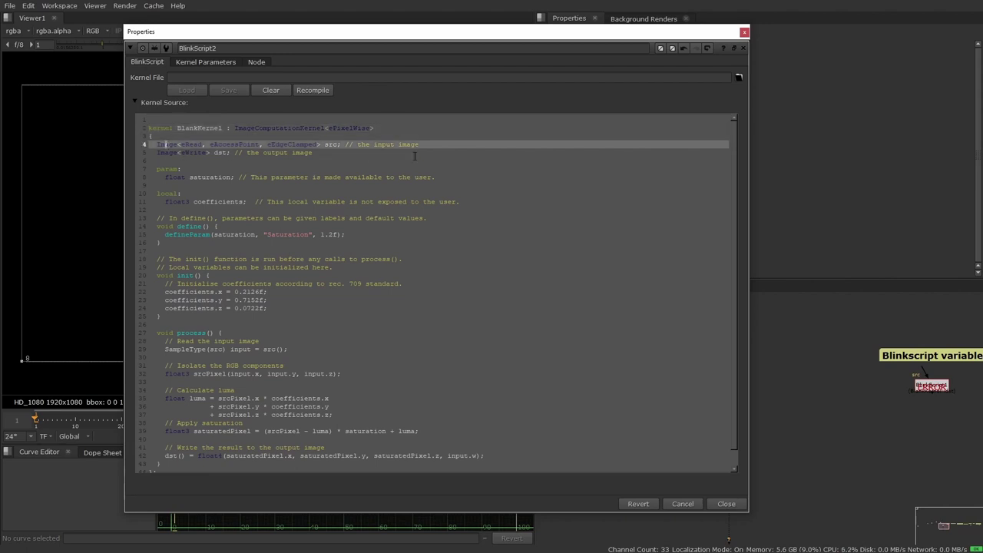
left_click(456, 144)
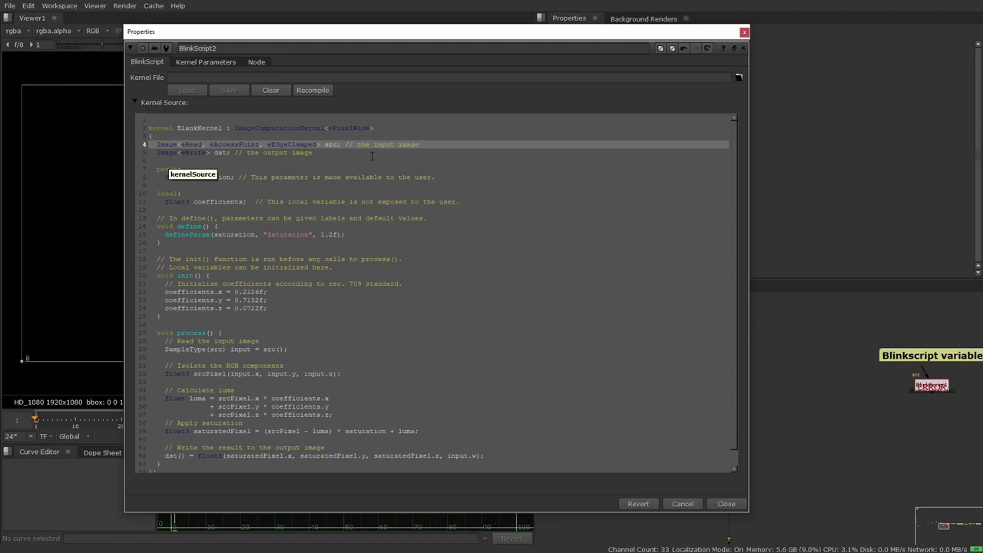
key("Down")
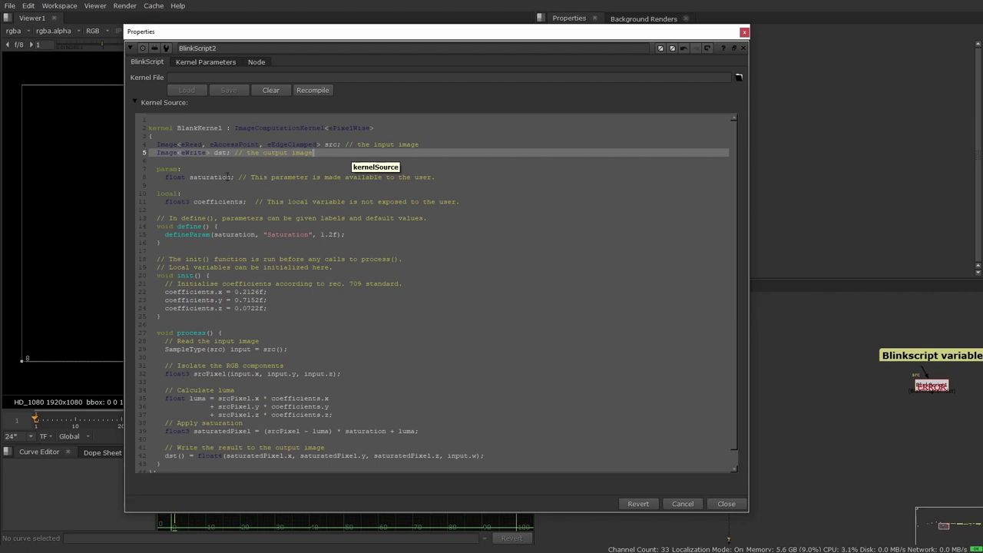
left_click(182, 169)
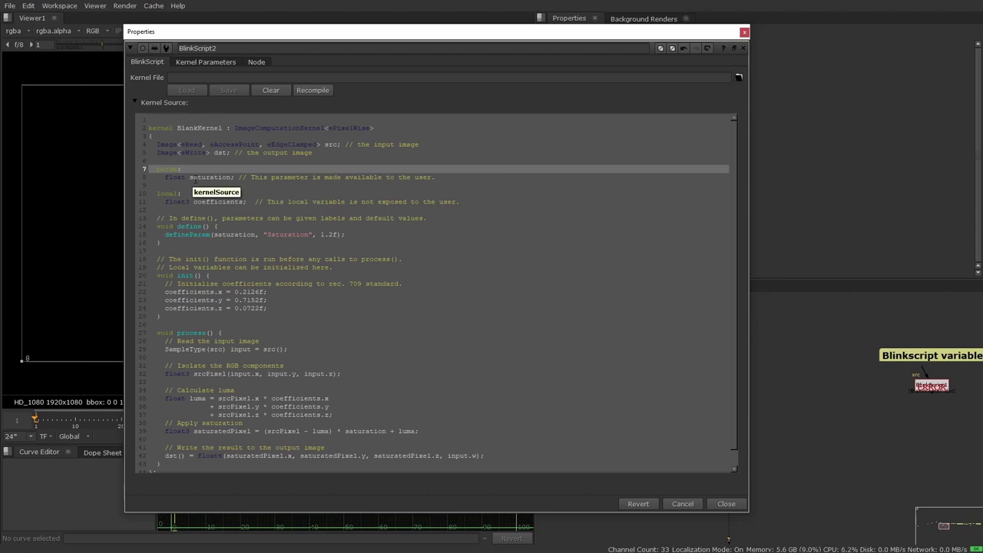
Check the Saturation knob in Kernel Parameters, then delete the float saturation parameter declaration
left_click(188, 62)
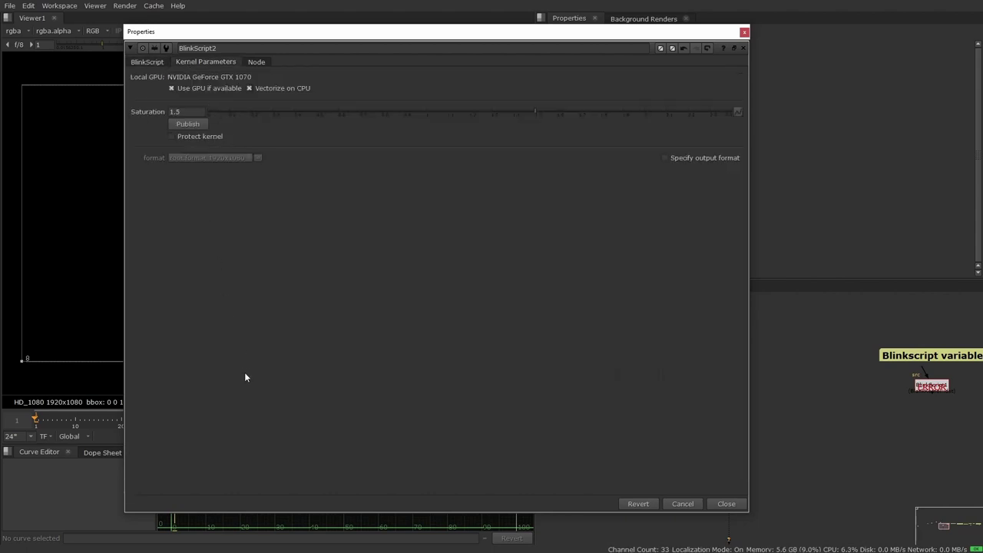
left_click(147, 61)
left_click_drag(233, 176, 166, 177)
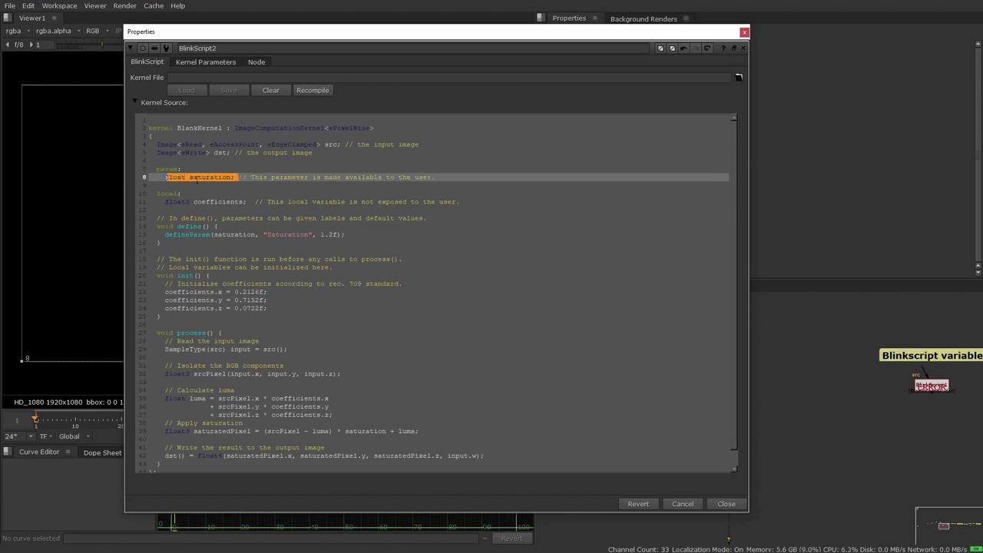
key("BackSpace")
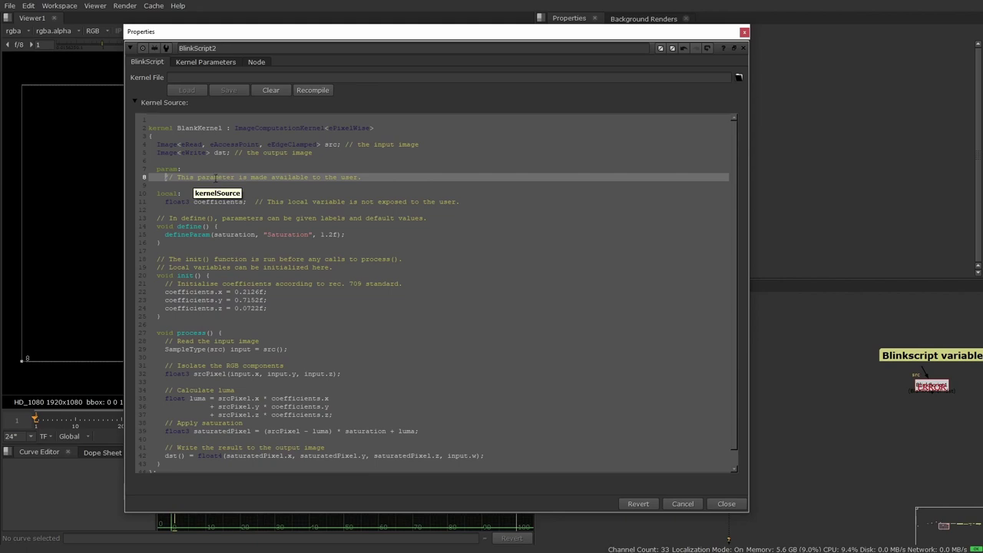
Delete the float3 coefficients declaration from the local: section
scroll(199, 179, "down", 1)
left_click(199, 180)
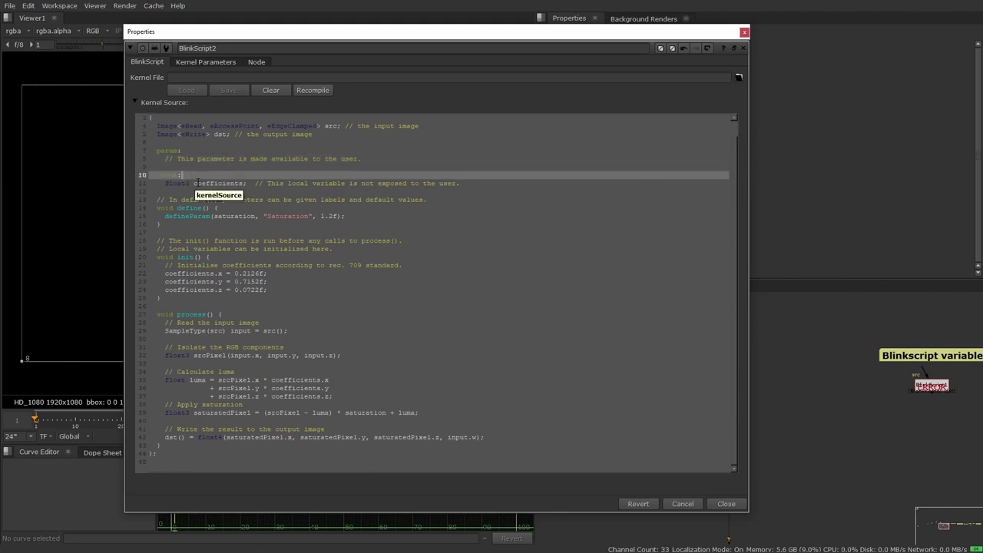
left_click(429, 191)
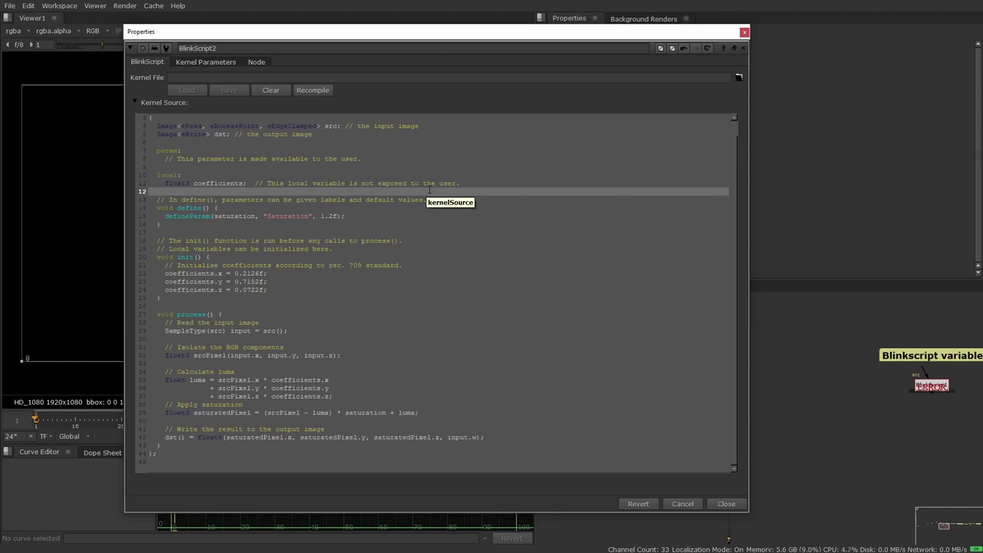
left_click_drag(255, 183, 164, 185)
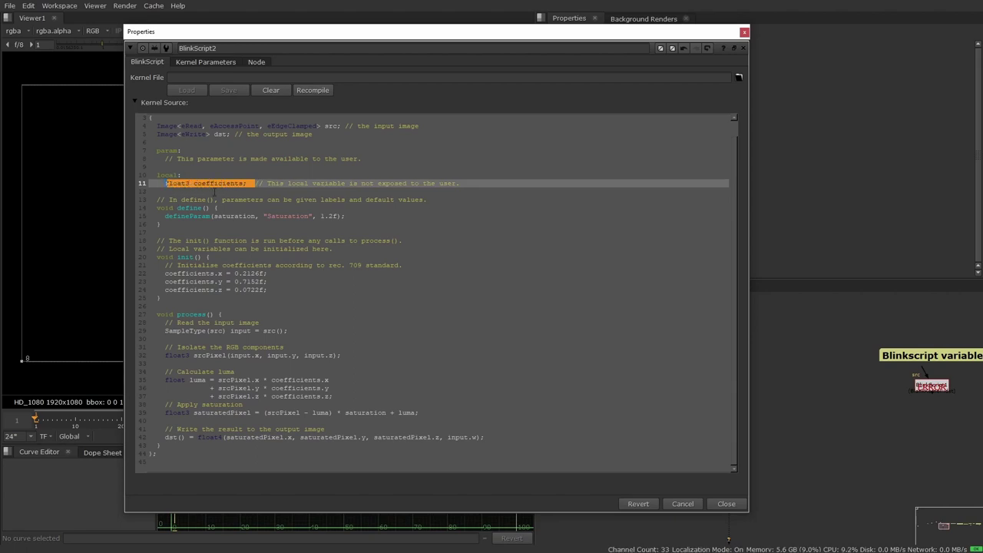
key("BackSpace")
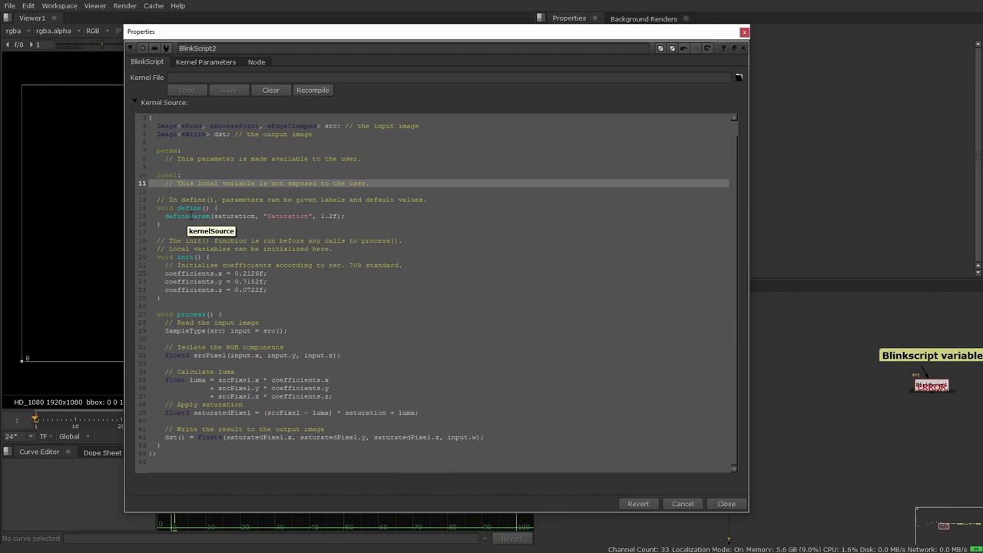
Delete the saturation defineParam line and the coefficient comment and three assignments in init()
left_click_drag(164, 215, 350, 216)
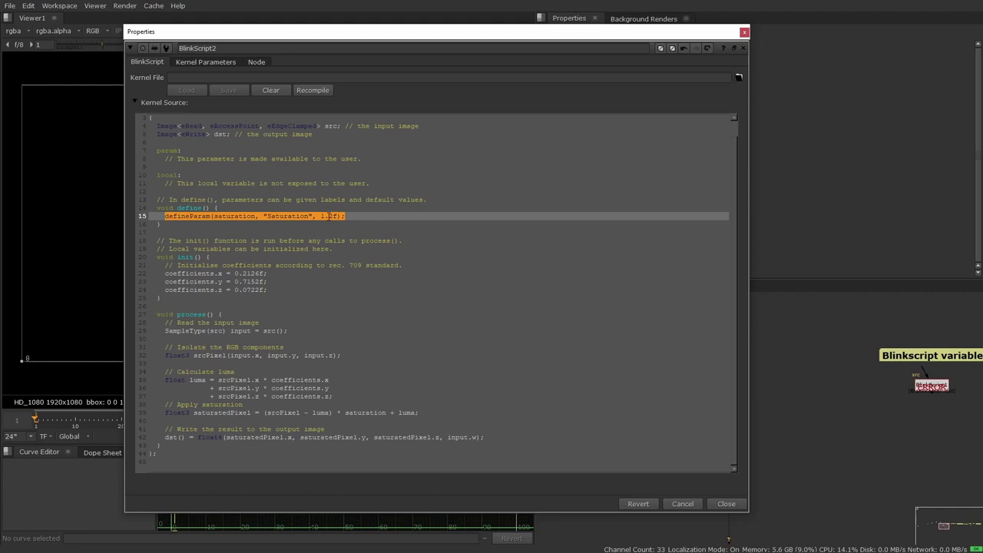
key("BackSpace")
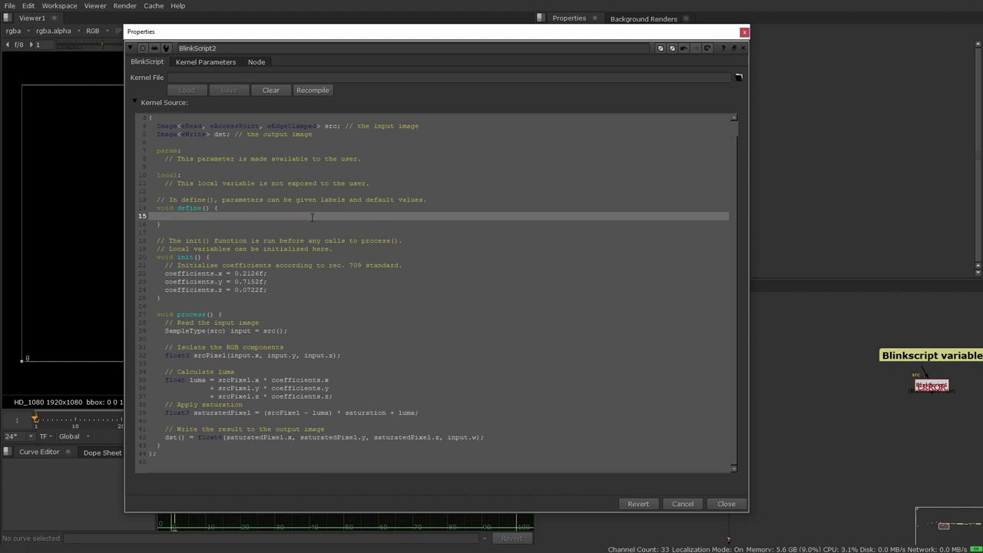
left_click(208, 296)
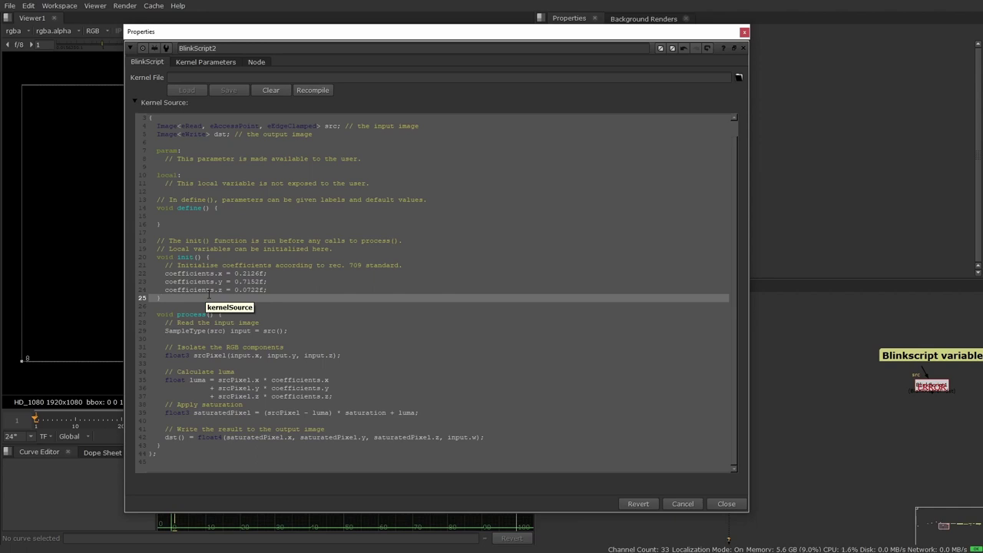
left_click(166, 265)
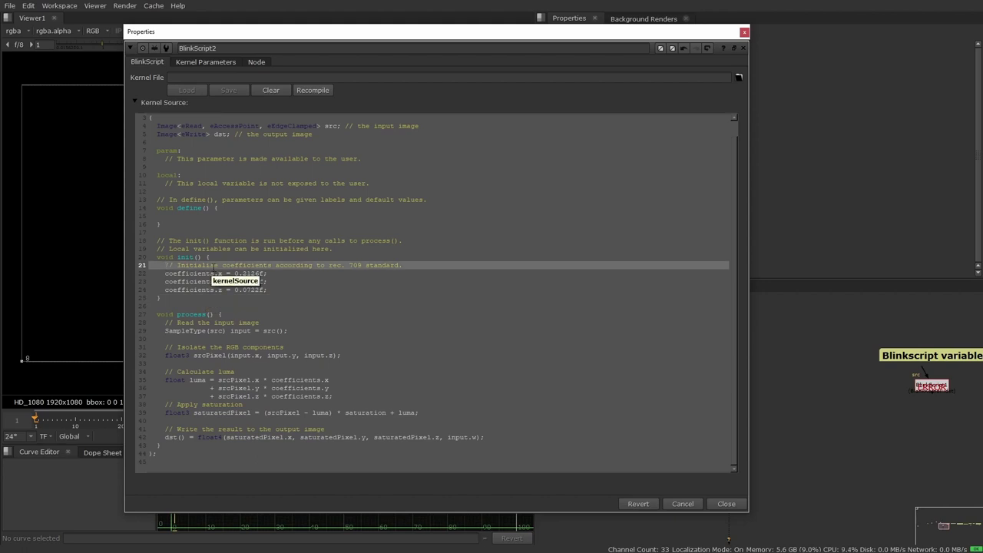
left_click_drag(165, 264, 314, 284)
key("BackSpace")
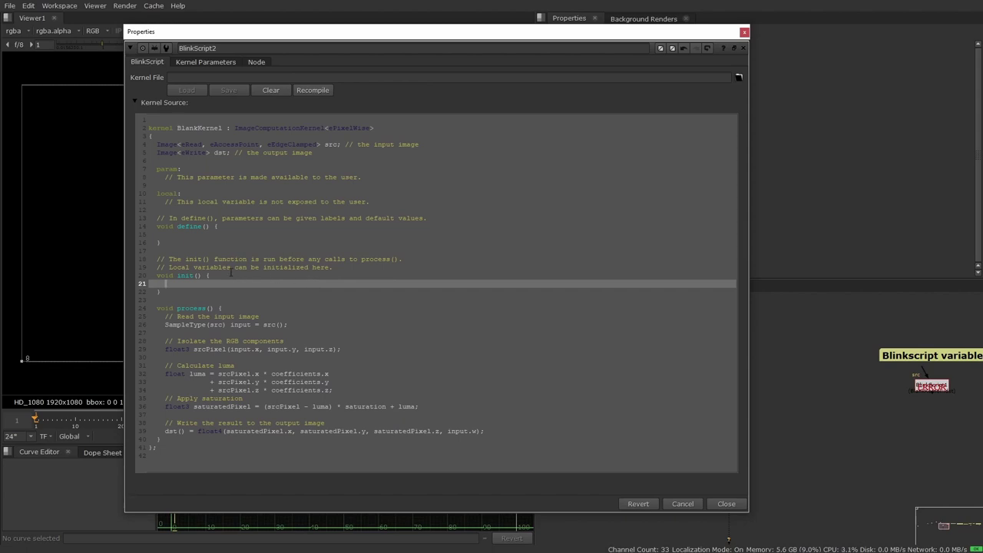
left_click(194, 307)
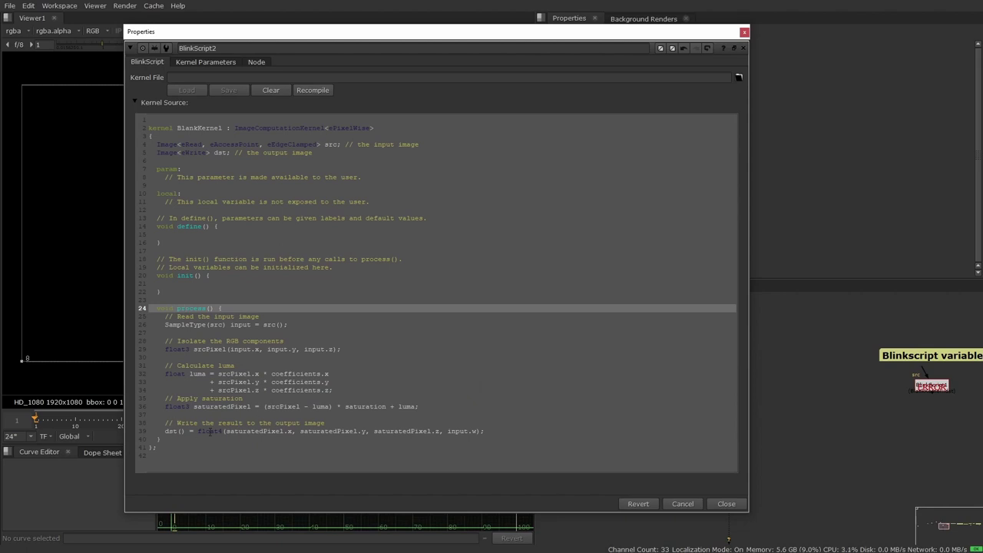
Delete the input-reading and RGB-isolating lines from process()
left_click(289, 432)
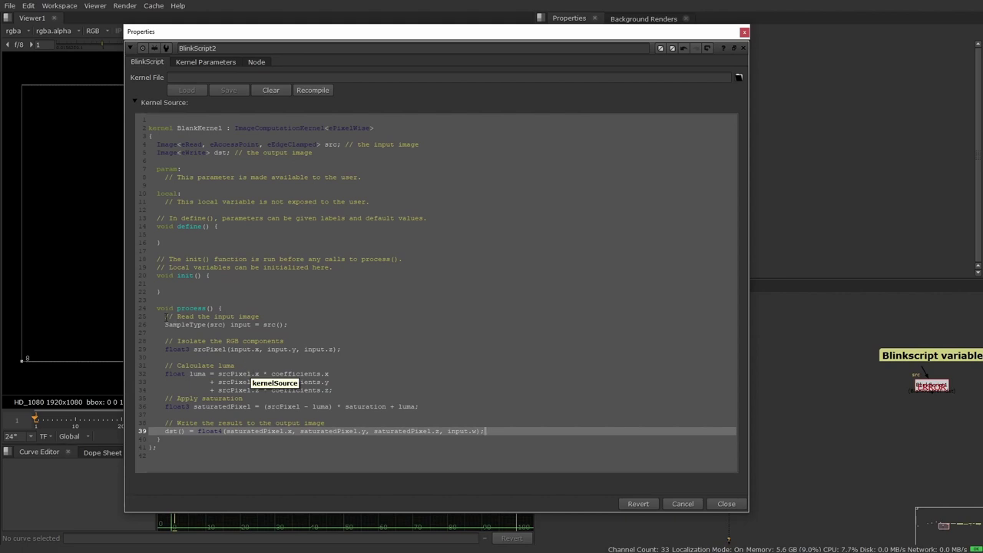
left_click_drag(164, 317, 324, 322)
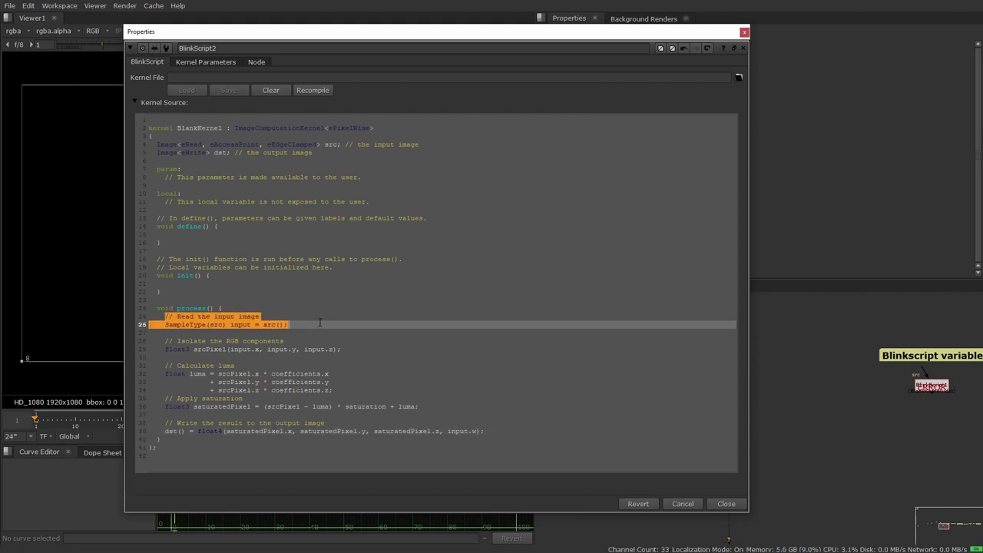
key("BackSpace")
key("Delete")
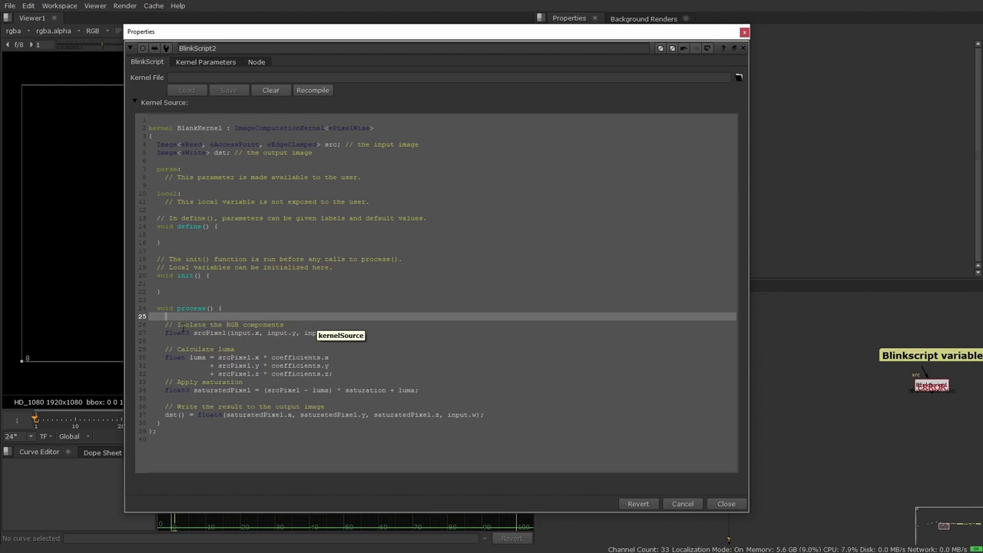
left_click_drag(164, 324, 341, 333)
key("BackSpace")
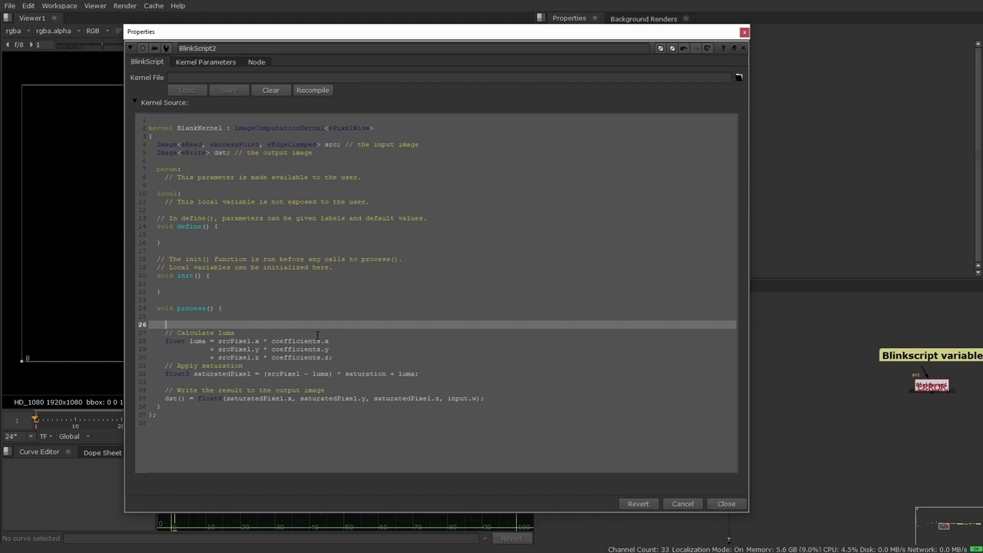
Delete the luma and apply-saturation lines and the blank lines, then select the float4 output expression
left_click_drag(165, 333, 373, 352)
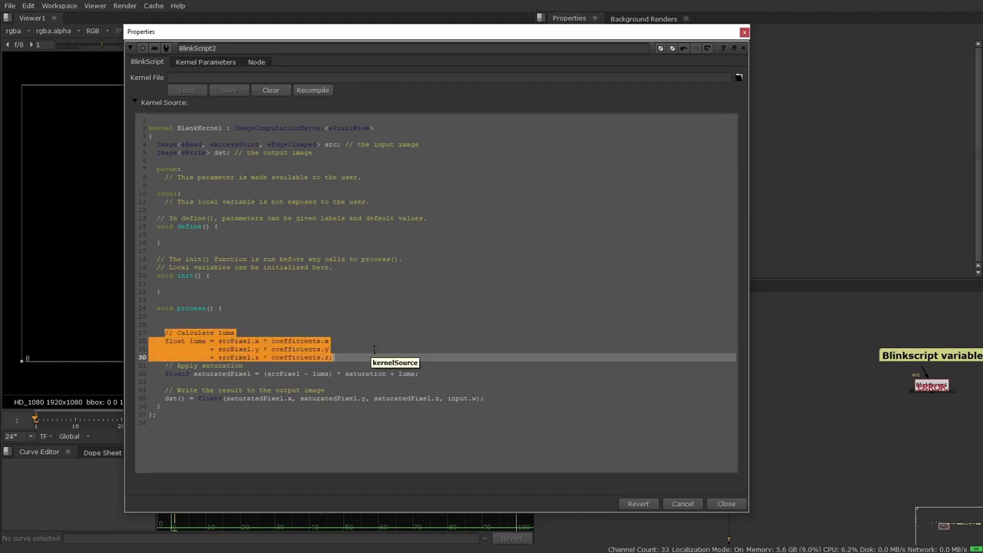
key("BackSpace")
left_click_drag(165, 341, 446, 349)
key("BackSpace")
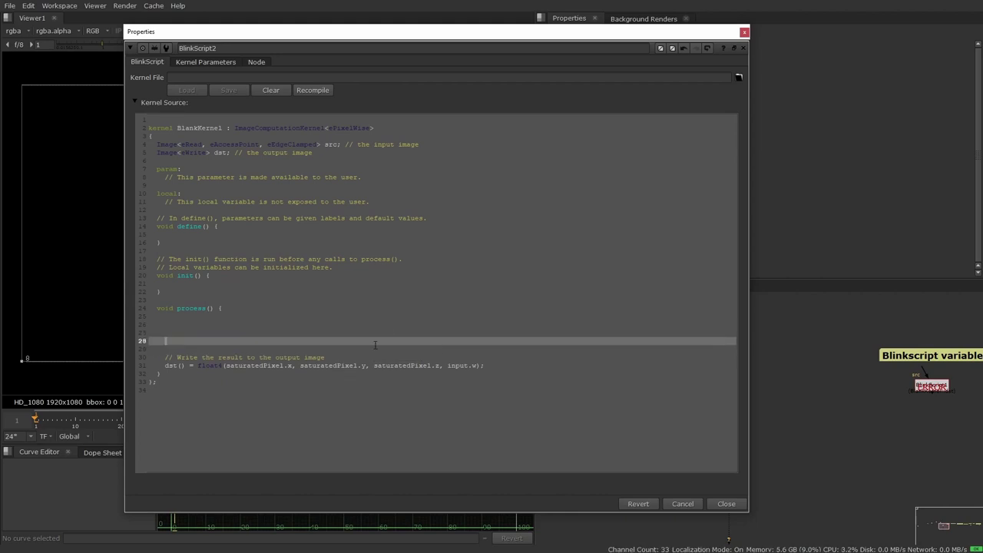
left_click(258, 310)
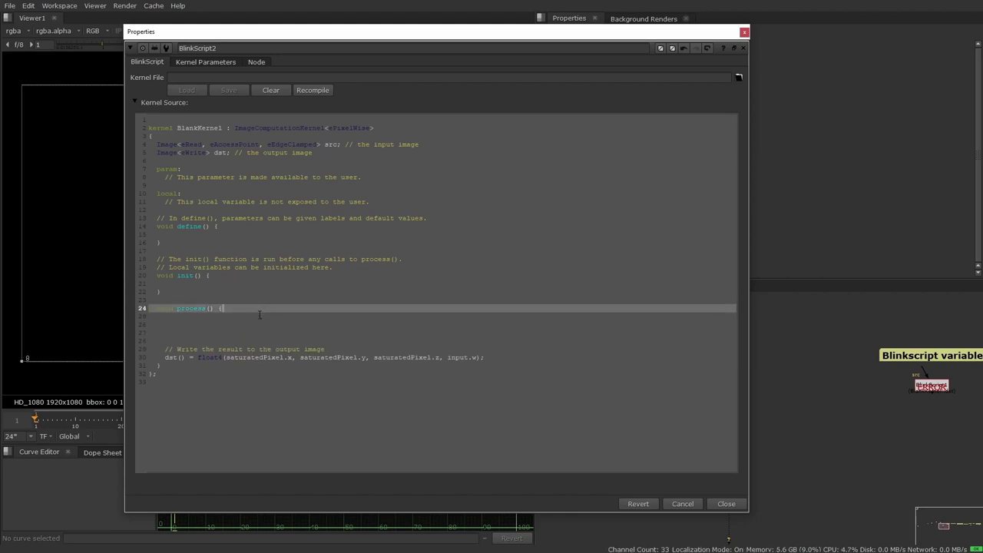
key("Delete")
key("Delete")
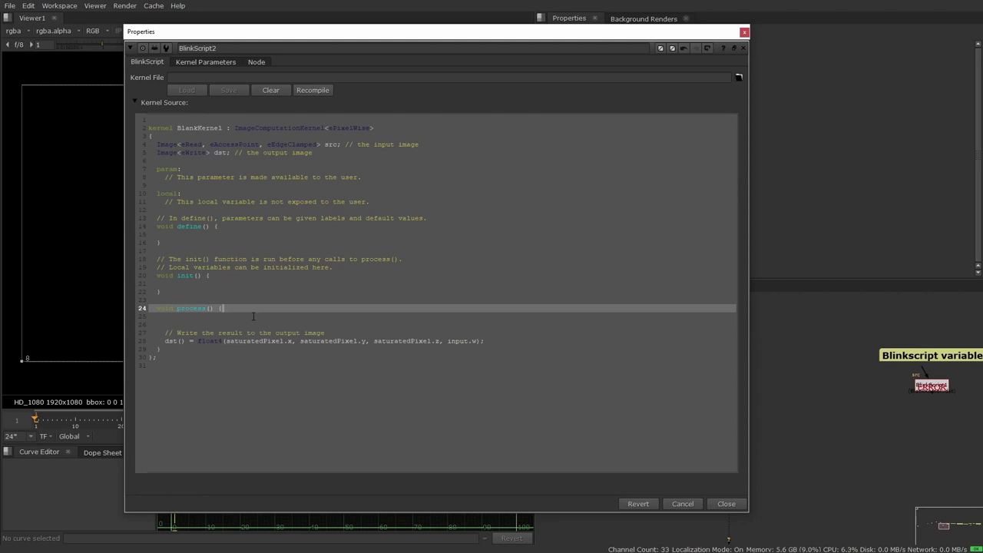
key("Delete")
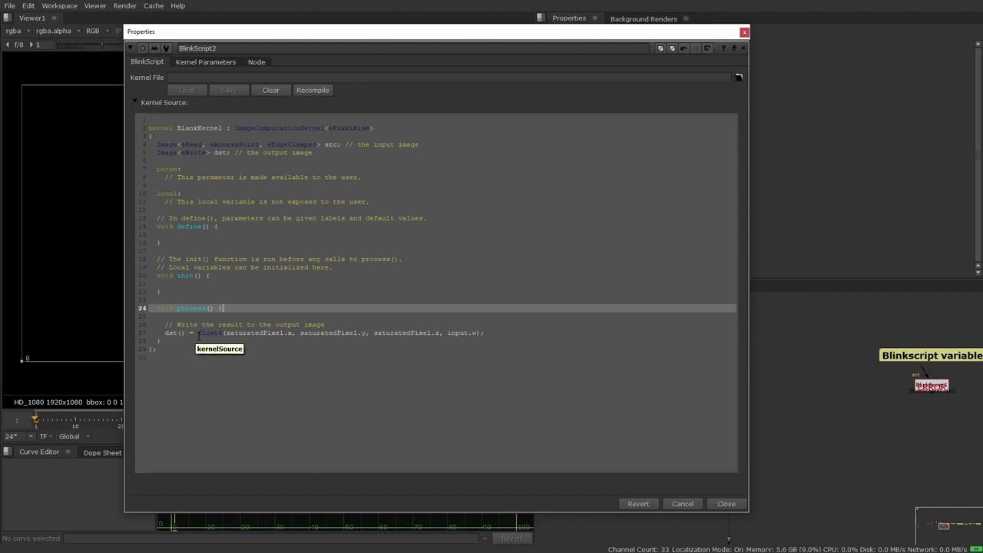
left_click_drag(197, 332, 481, 333)
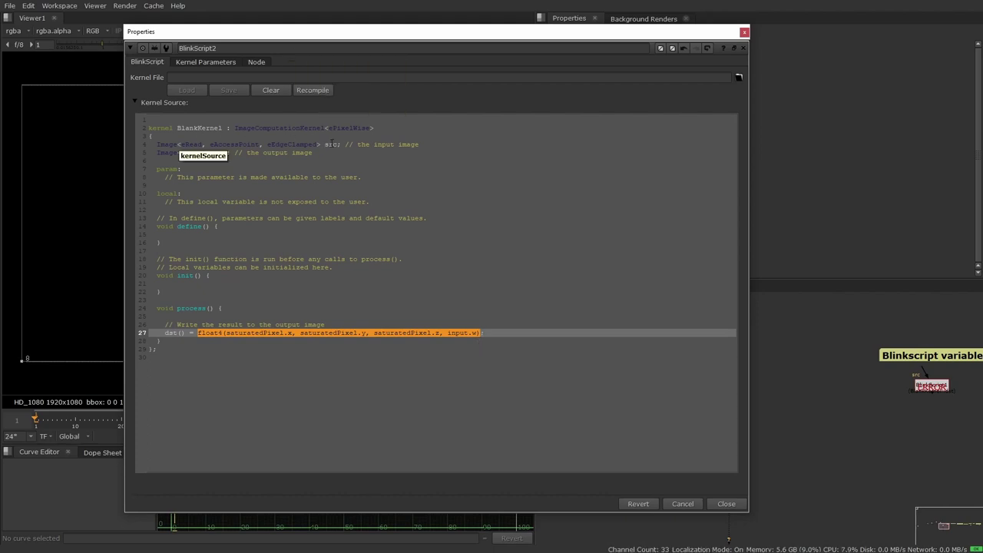
left_click_drag(198, 332, 480, 333)
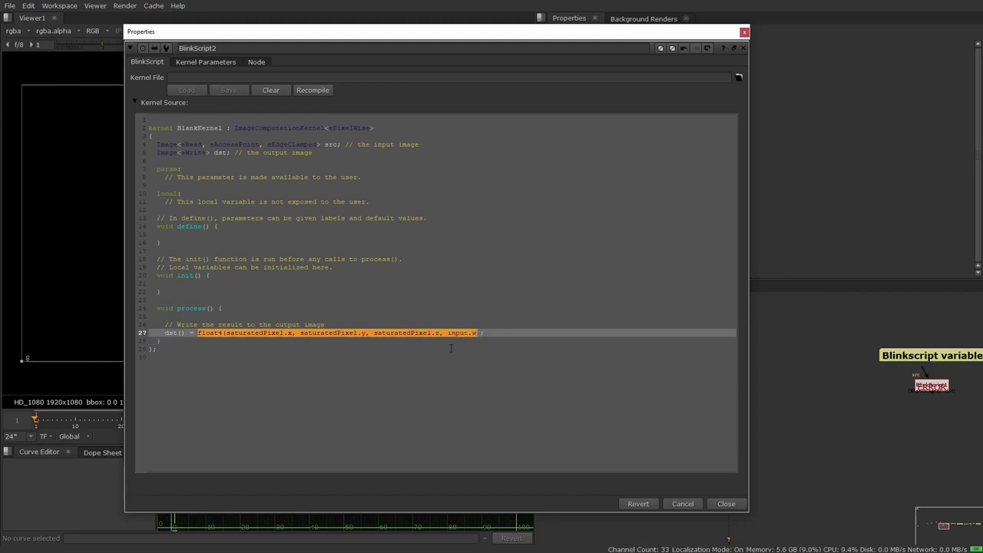
Replace the float4 expression with src() so dst() = src(), recompile, and check the exposed knobs
key("BackSpace")
type("src()")
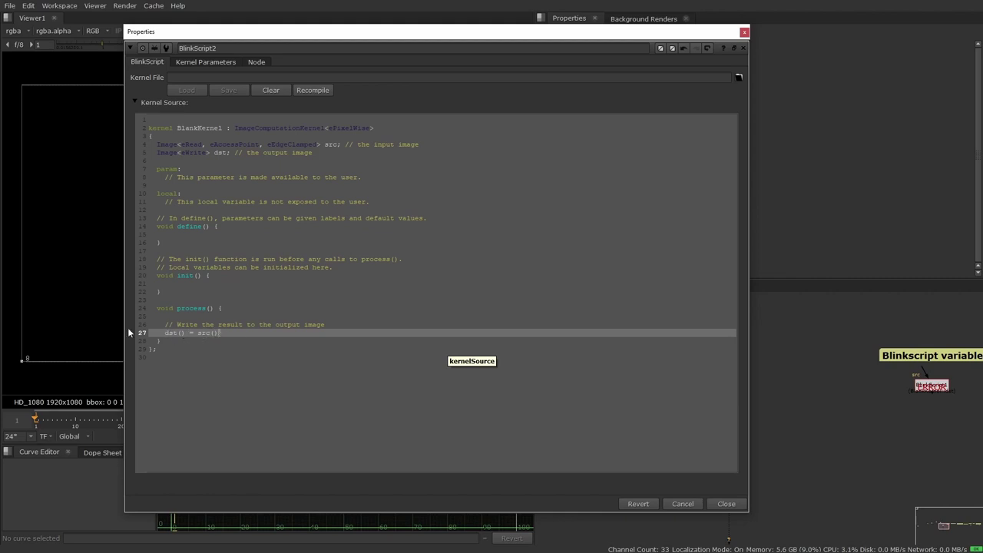
type(";")
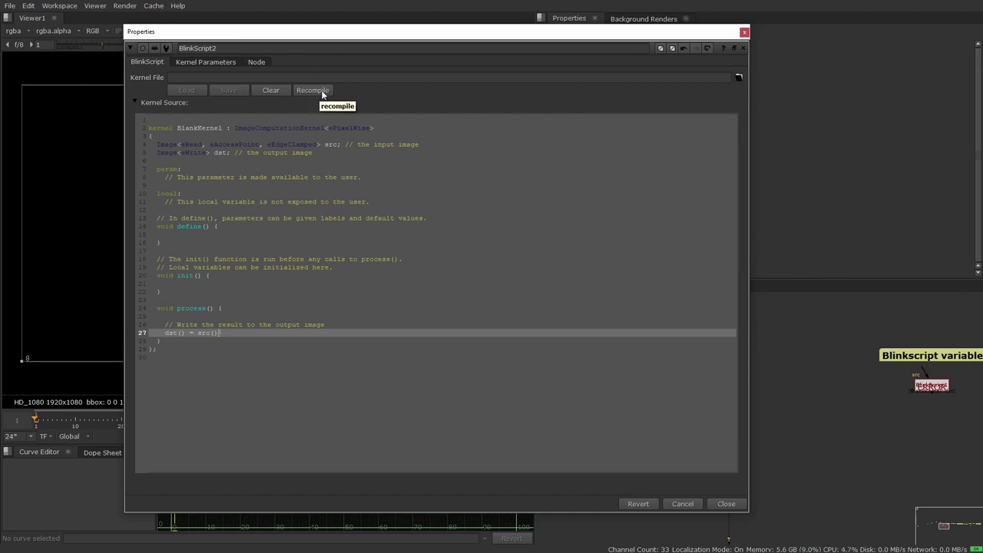
left_click(312, 91)
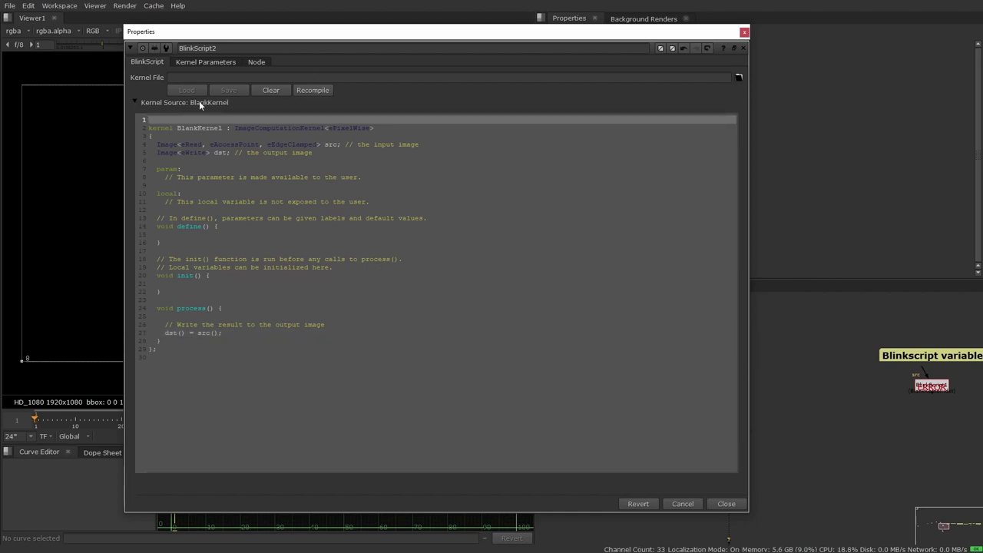
left_click(205, 63)
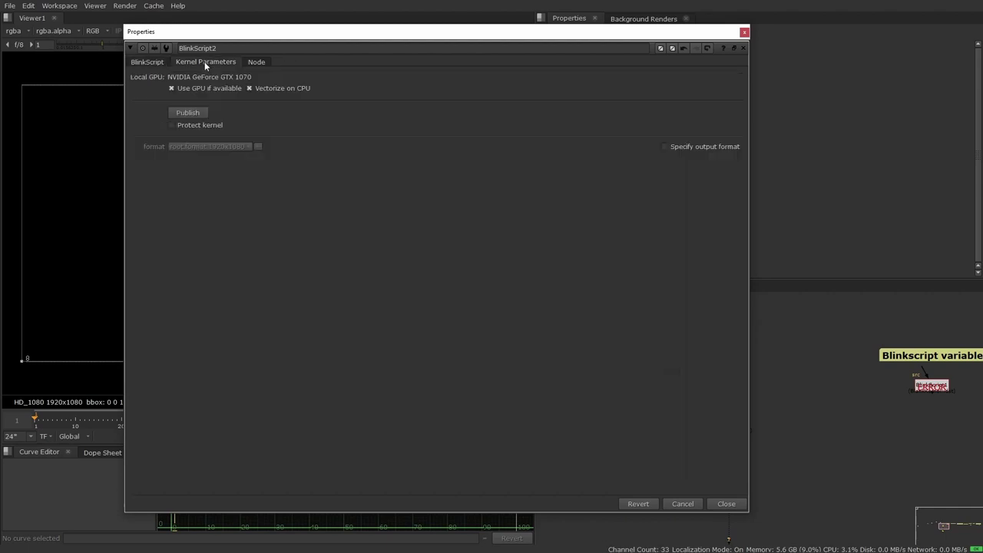
left_click(744, 32)
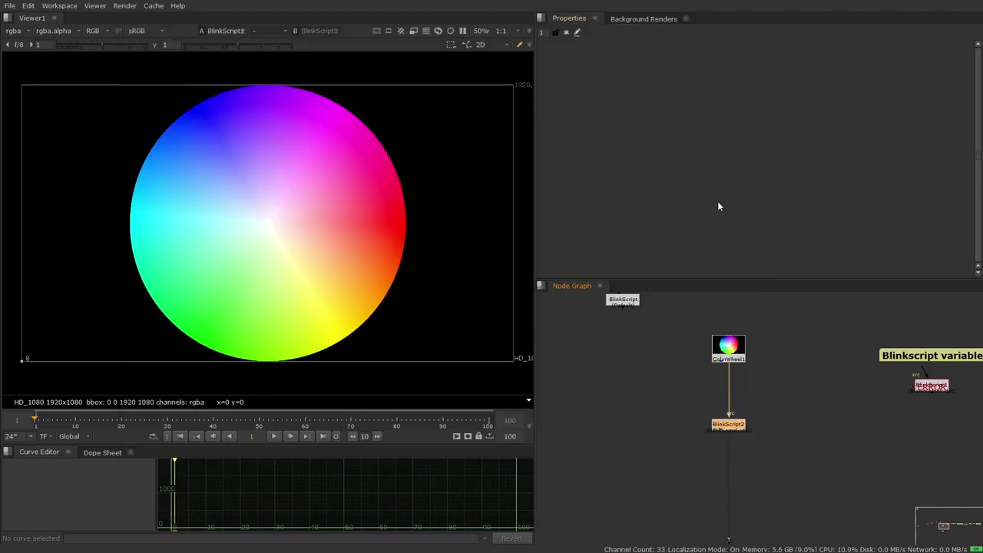
left_click(734, 427)
left_click(734, 427)
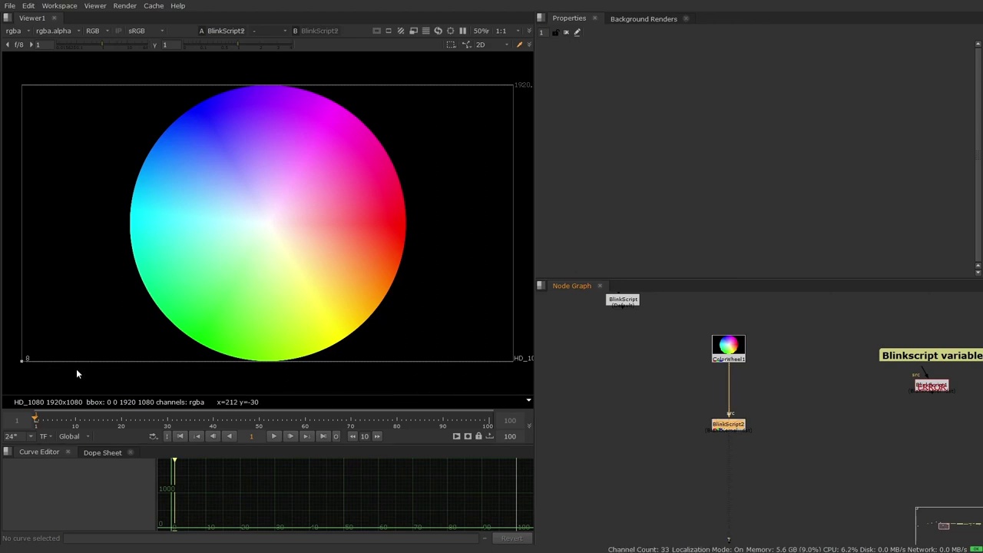
middle_click_drag(680, 430, 648, 421)
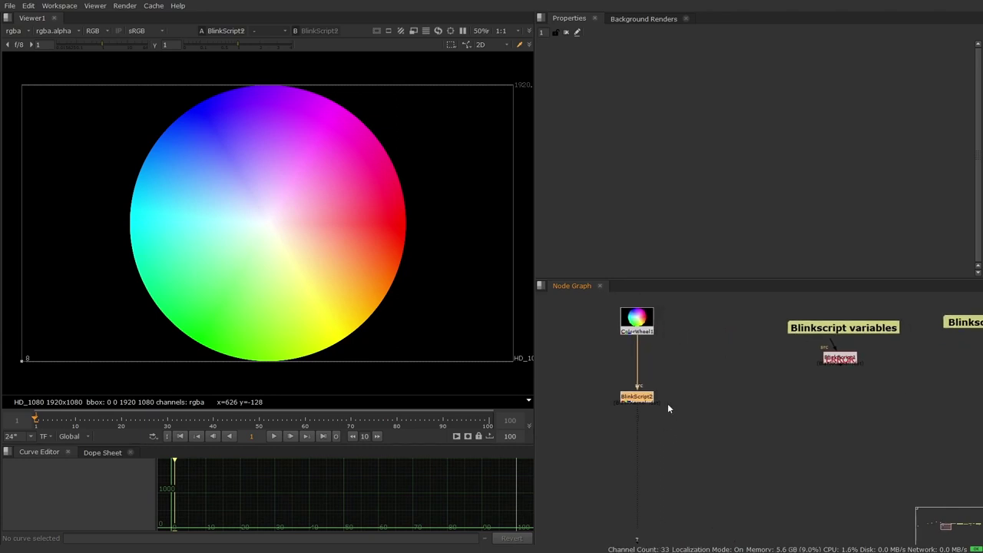
Start creating a toolset named 'BlankBlinkscript' from the node graph menu, then cancel it
right_click(637, 400)
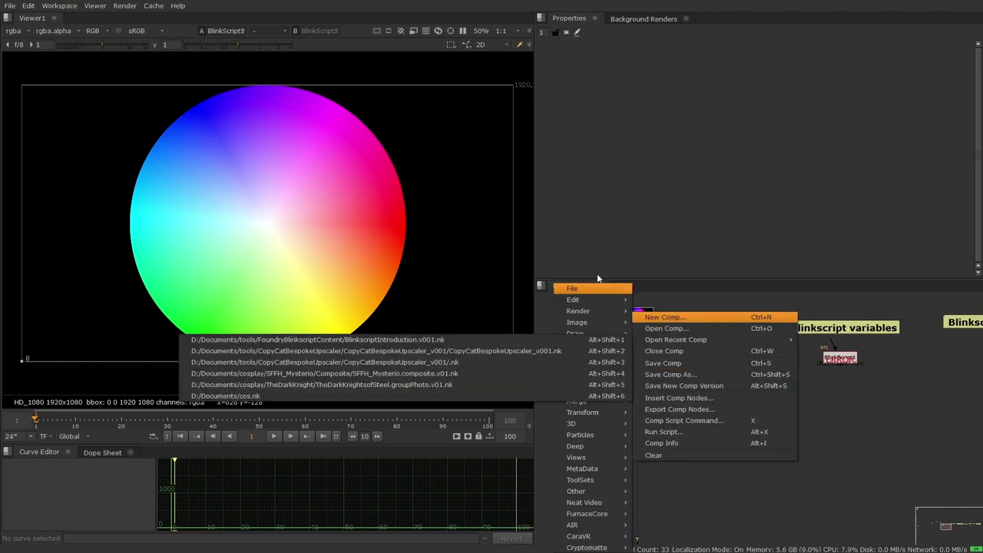
mouse_move(583, 479)
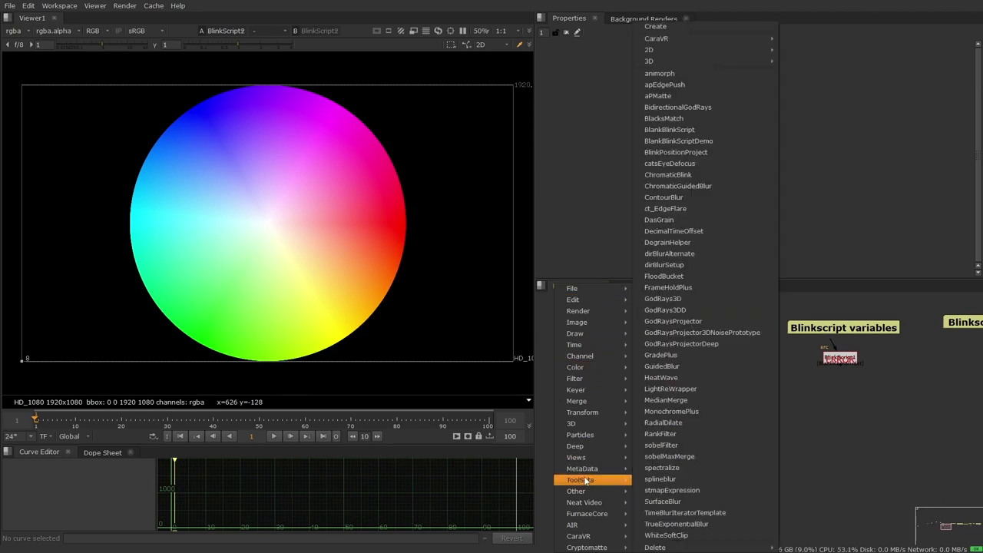
left_click(672, 27)
left_click(487, 277)
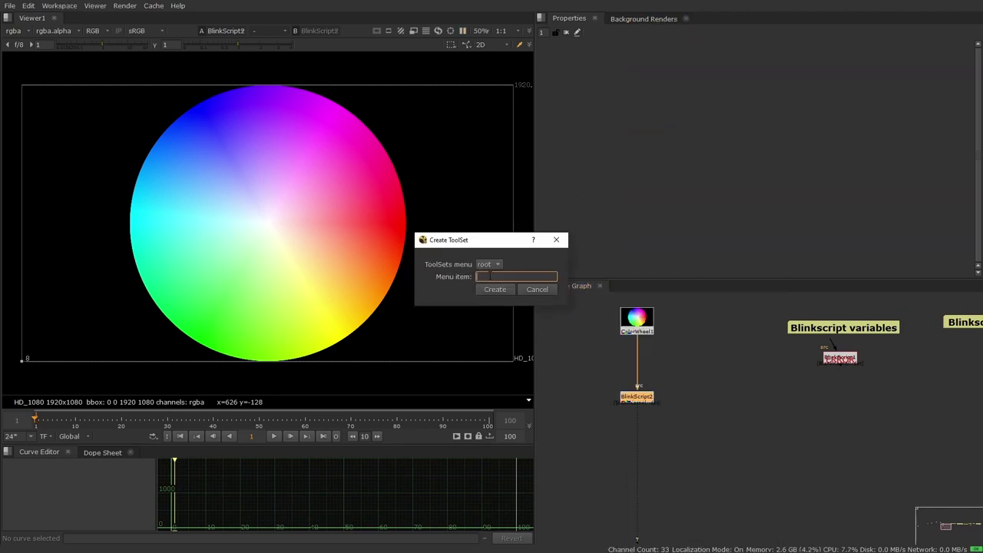
type("BlankBlinkscript")
key("Return")
Insert the BlankBlinkScript toolset below ColorWheel1 via a 'blank' node search and select BlinkScript2
key("Tab")
type("blank")
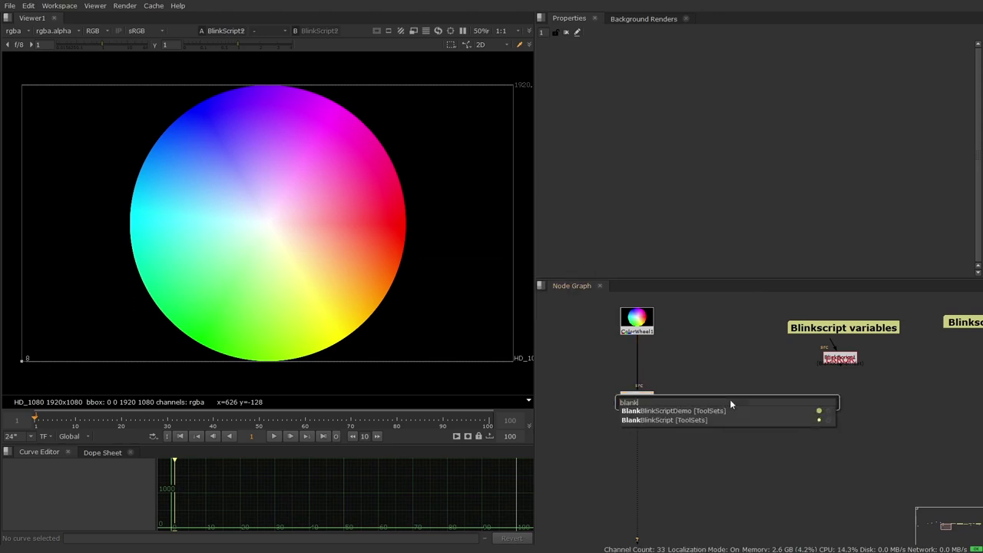
key("Down")
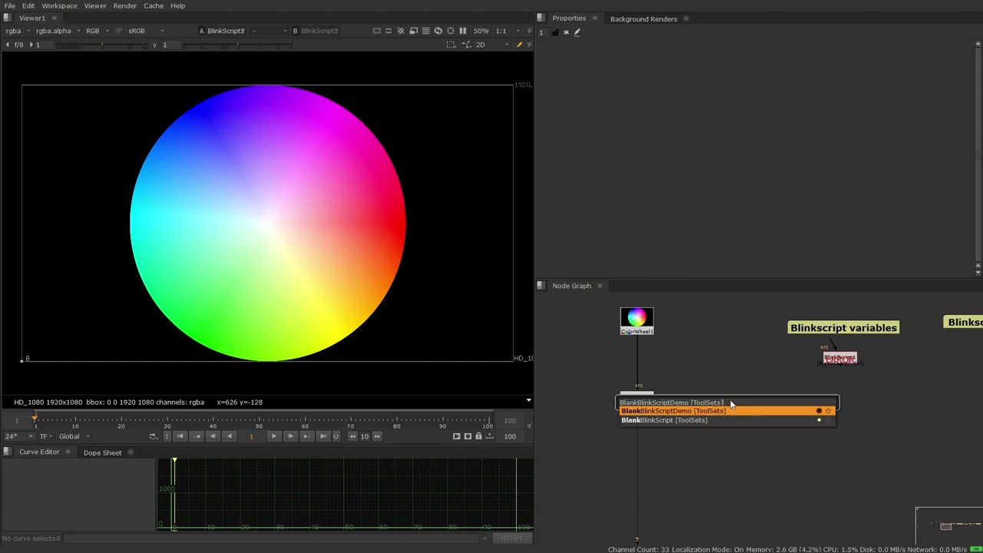
key("Down")
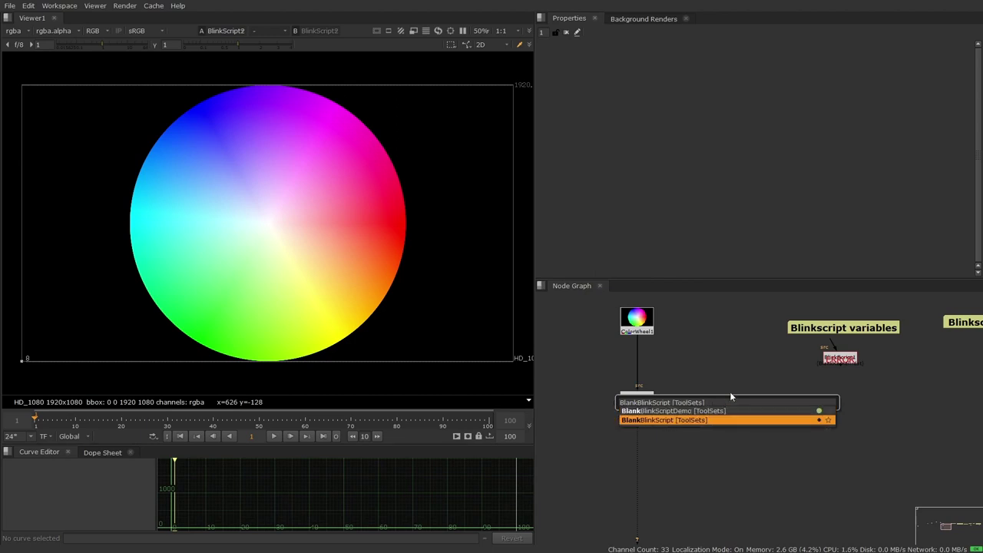
key("Return")
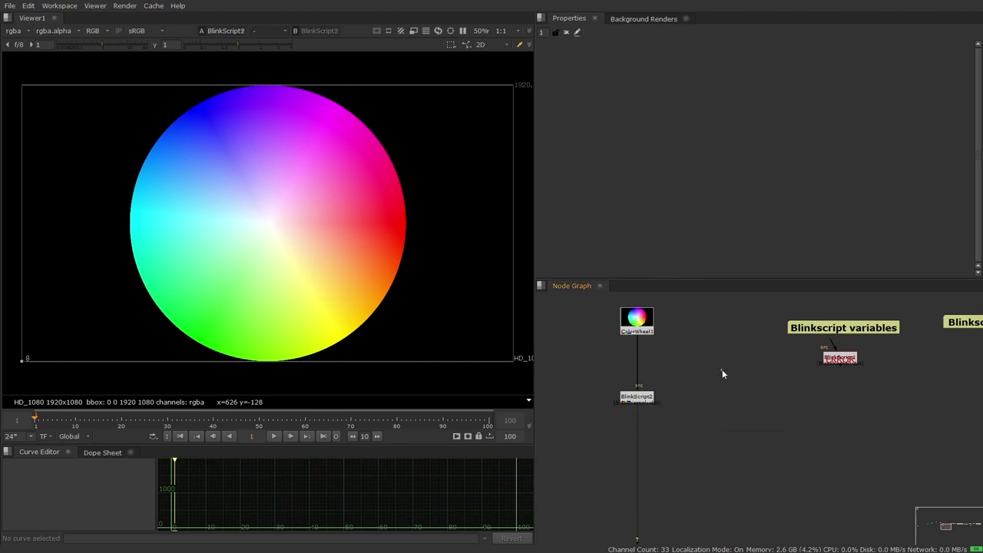
left_click(639, 398)
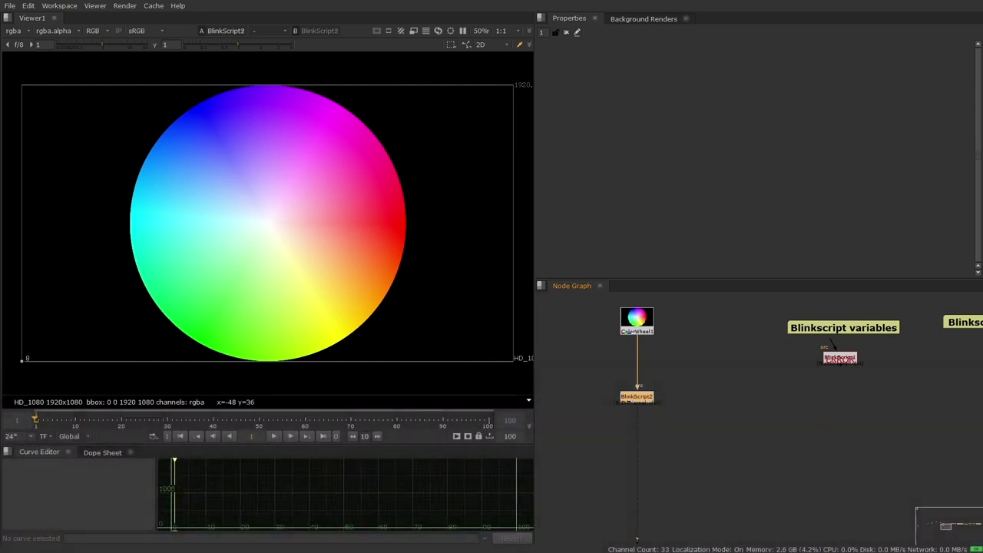
Pan and zoom the node graph to centre the Blinkscript variables backdrop and BlinkScript1
middle_click_drag(843, 384, 687, 382)
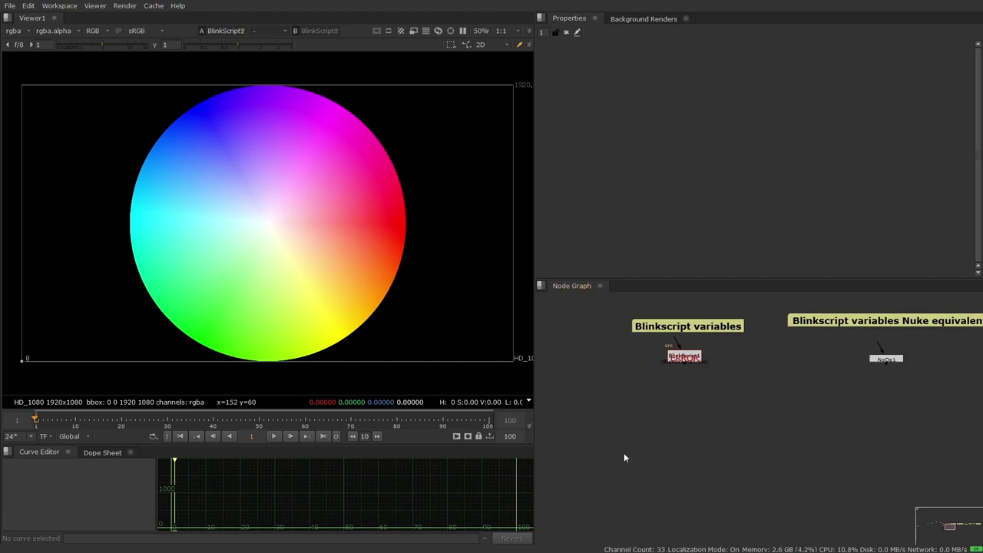
middle_click_drag(709, 408, 661, 416)
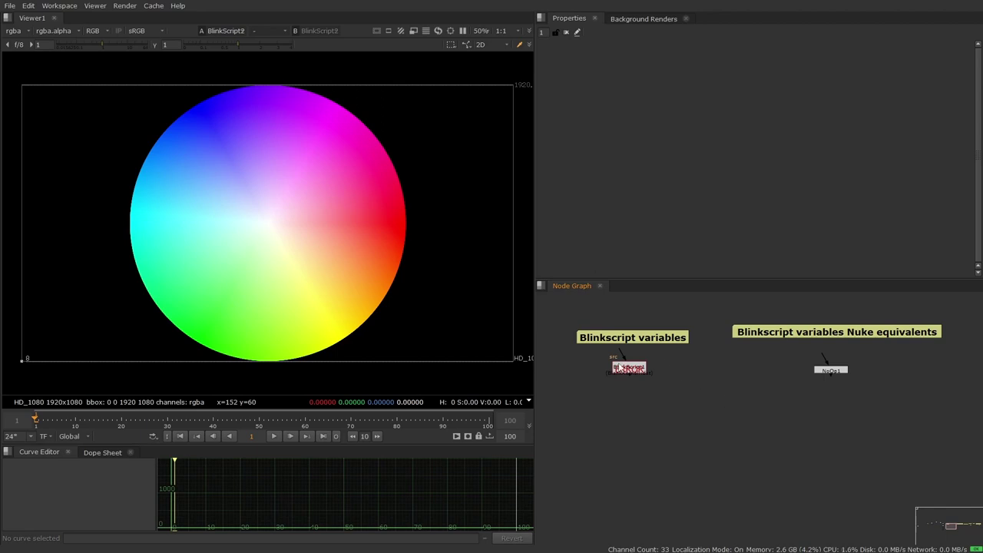
scroll(623, 364, "up", 2)
middle_click_drag(634, 376, 672, 379)
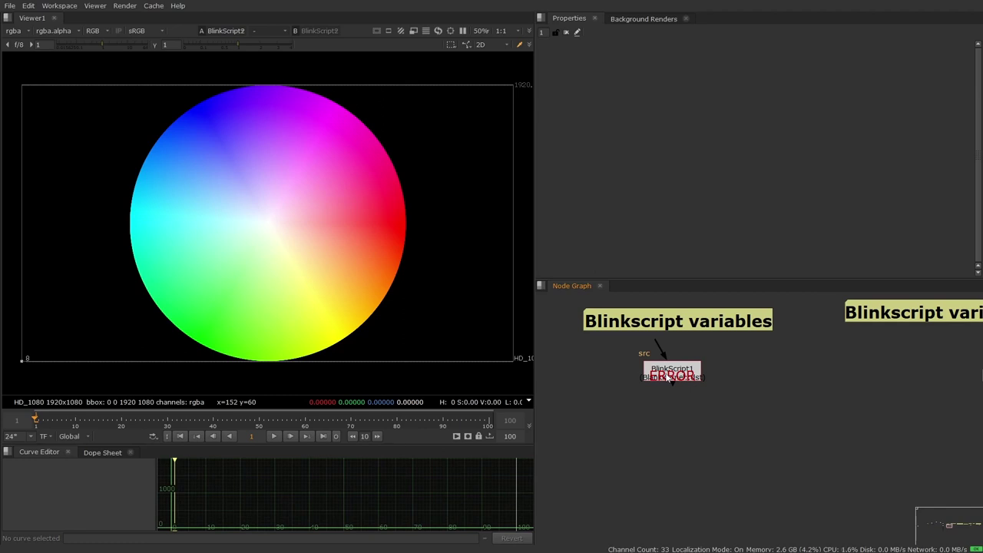
Open BlinkScript1's properties and move to the bool_param line in the kernel source
double_click(669, 376)
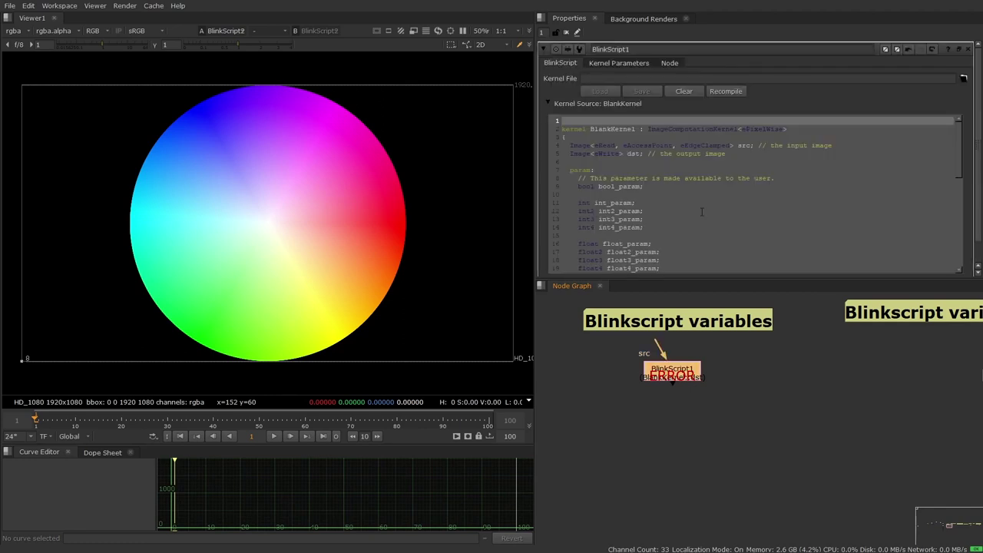
left_click(707, 192)
scroll(707, 192, "down", 1)
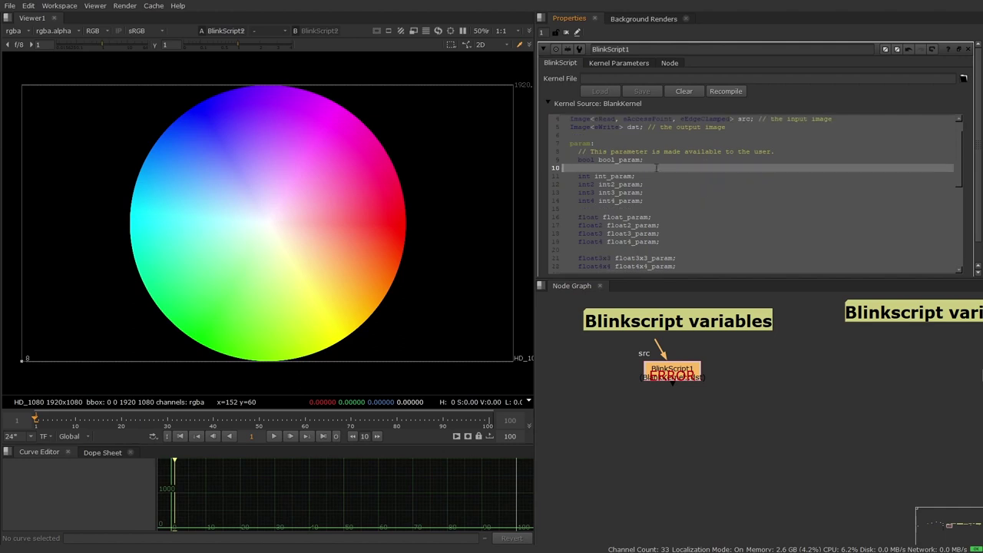
key("Up")
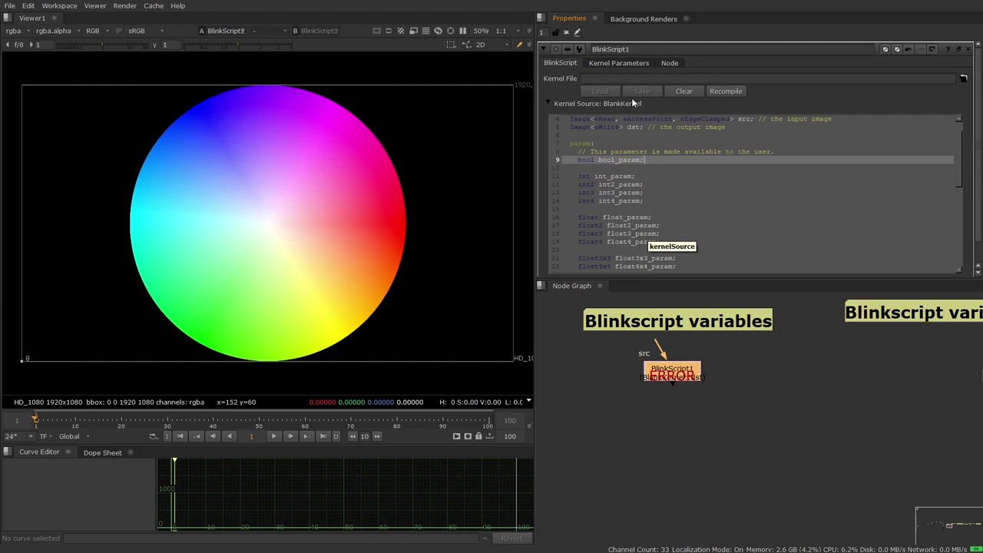
Compare the bool and int4 parameter declarations with their generated knobs in Kernel Parameters
left_click(618, 63)
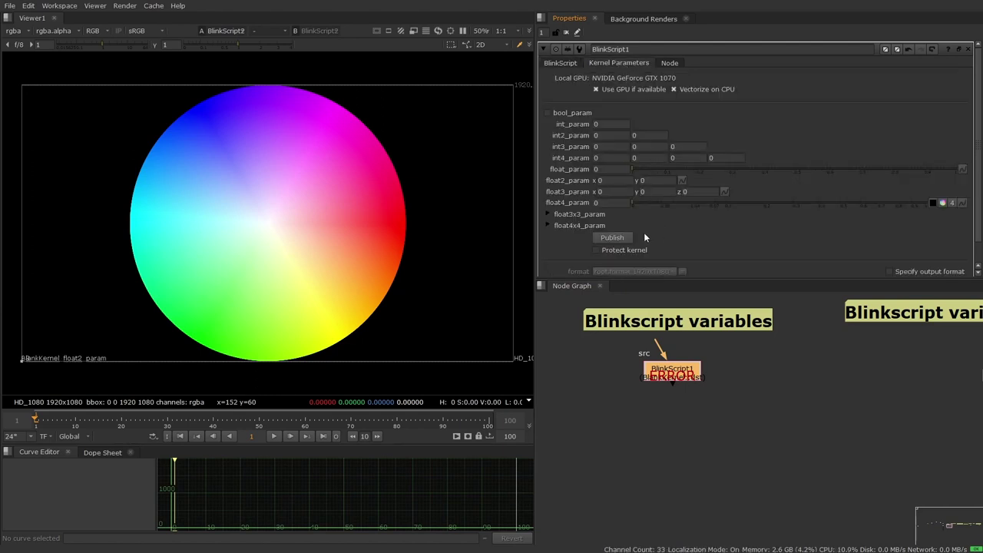
left_click(560, 63)
left_click(692, 202)
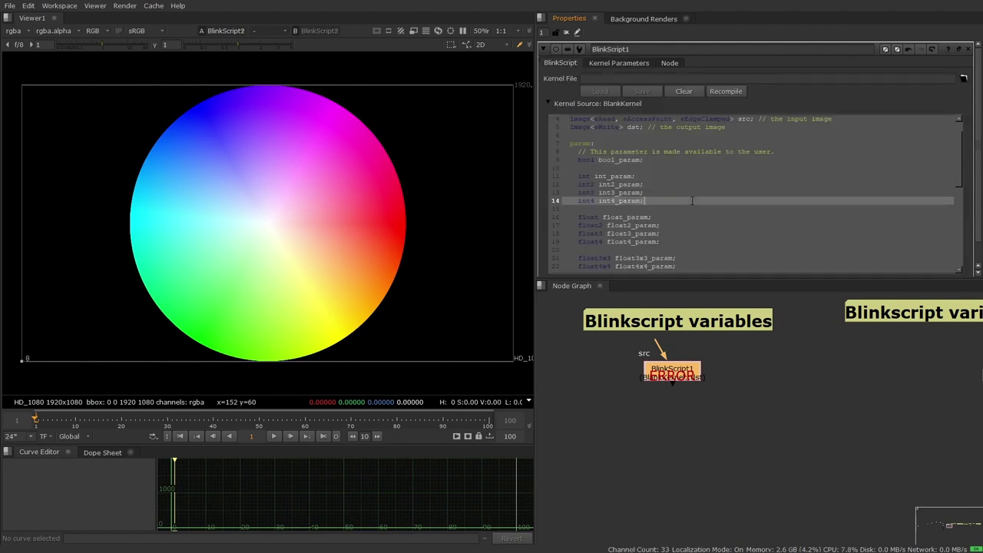
scroll(694, 201, "down", 4)
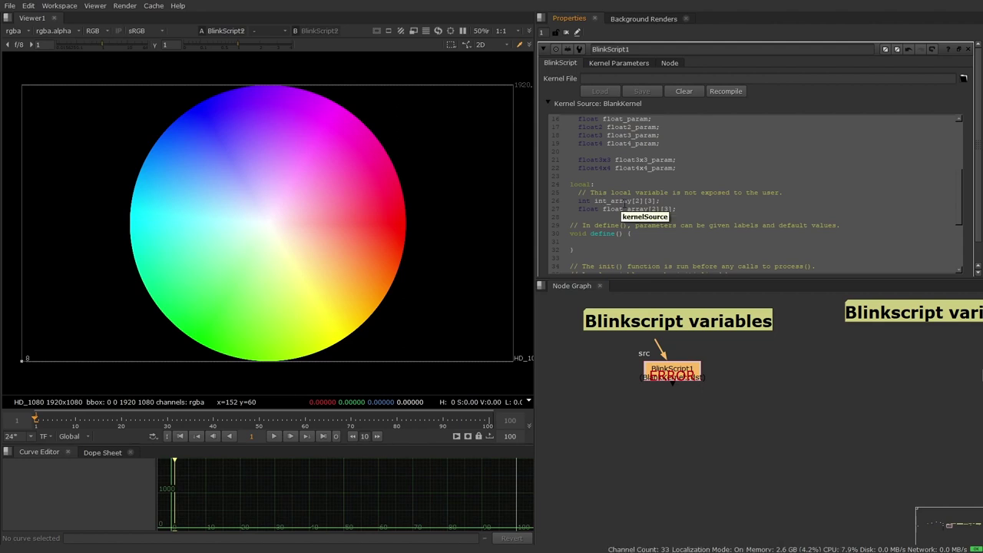
left_click(616, 63)
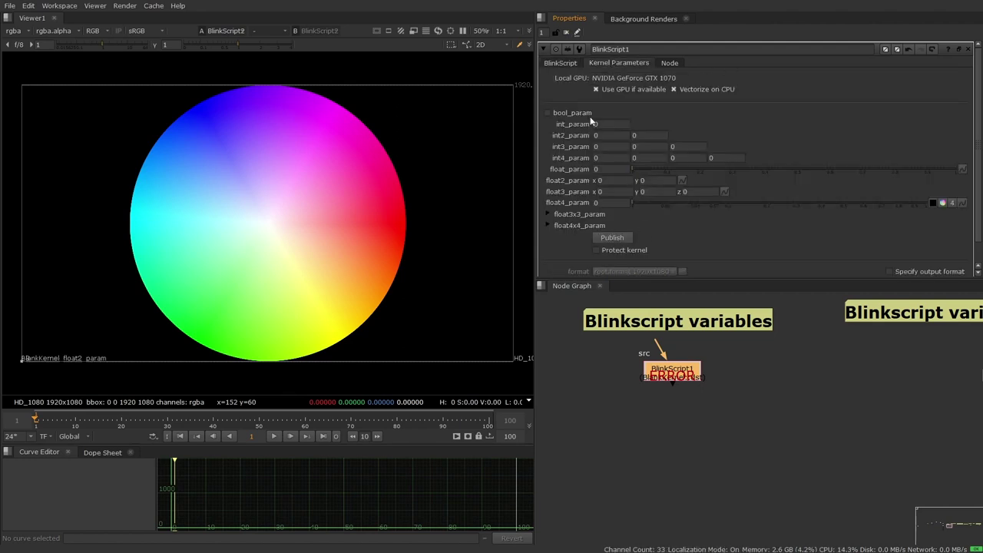
left_click(559, 63)
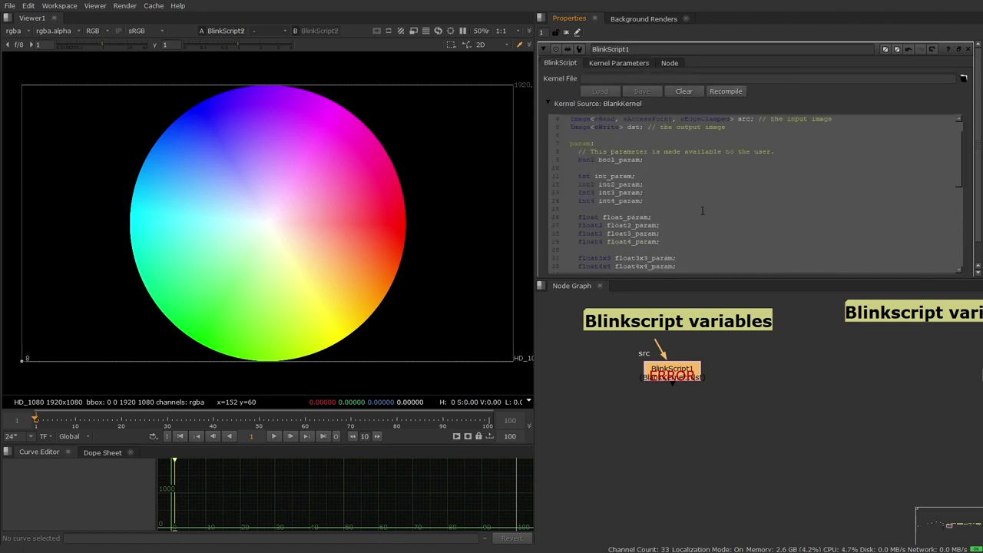
left_click(662, 162)
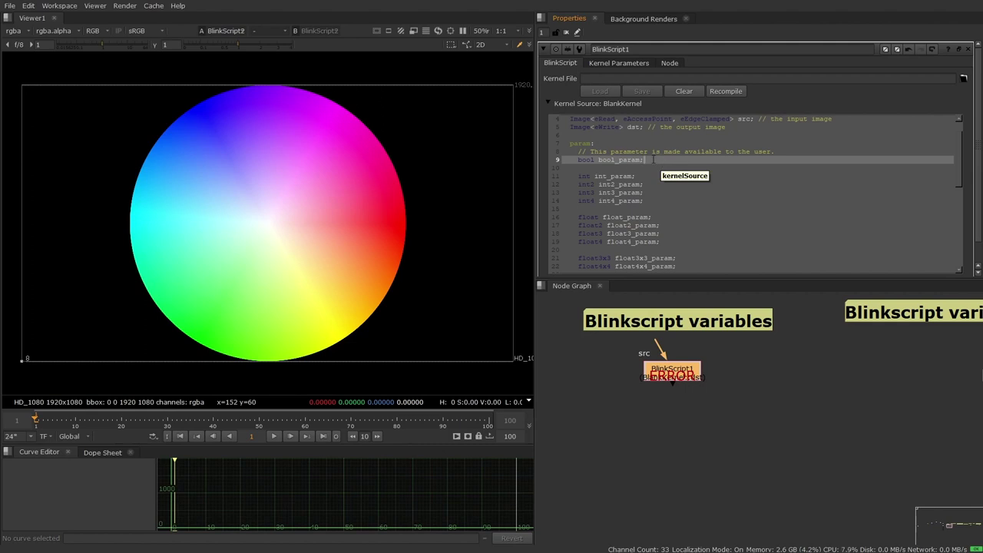
key("Return")
key("Return")
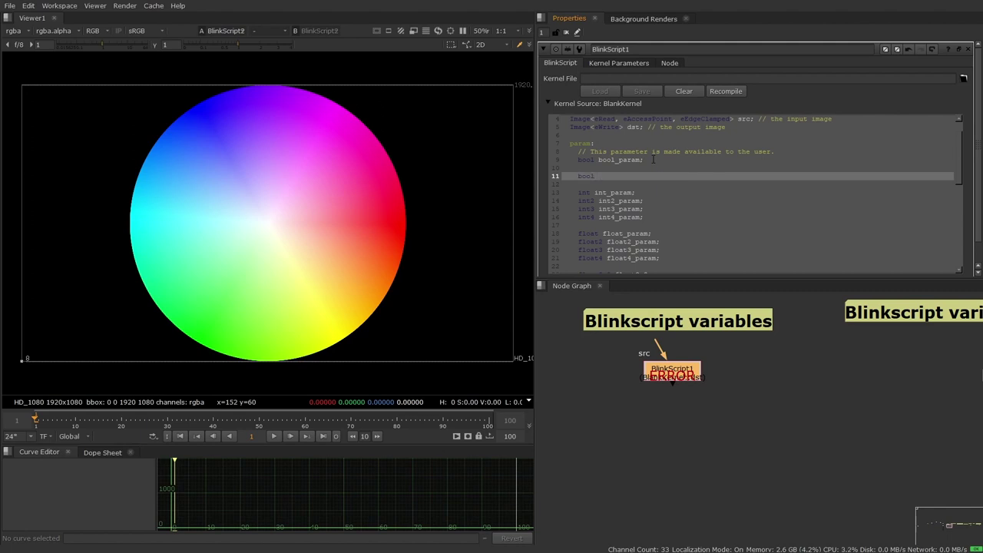
key("BackSpace")
key("BackSpace")
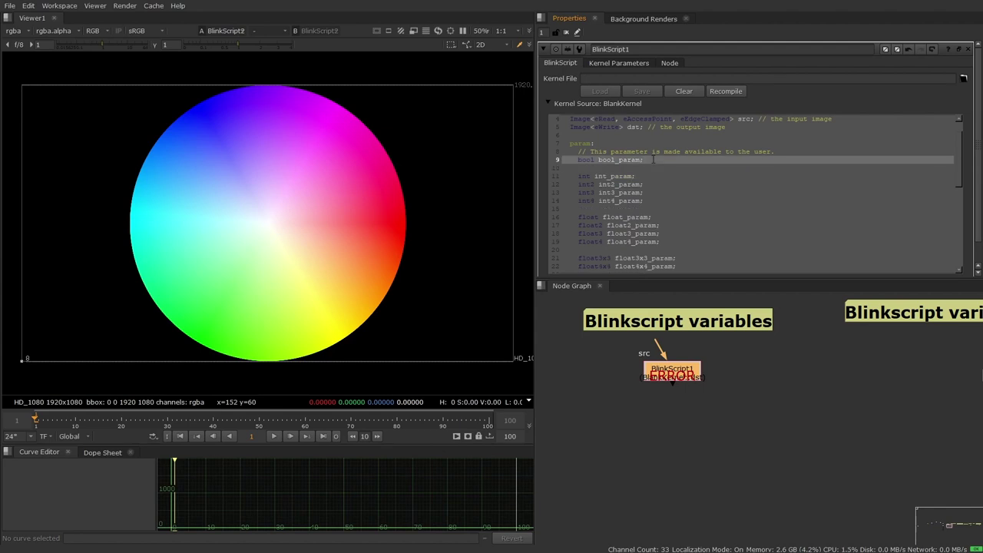
key("Return")
key("Return")
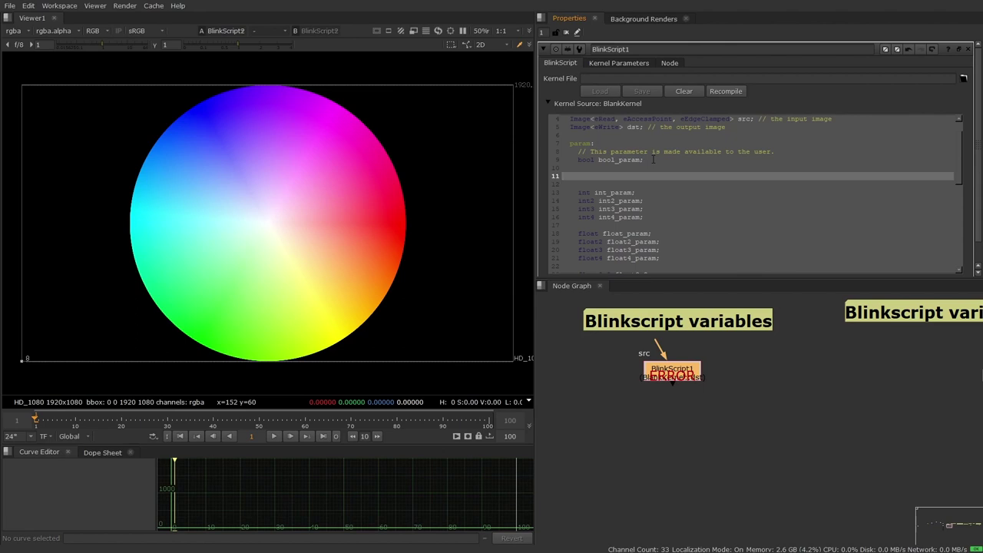
type("my")
type("_")
type("scring =")
type(" \"\"")
type("words")
left_click_drag(653, 160, 687, 175)
key("BackSpace")
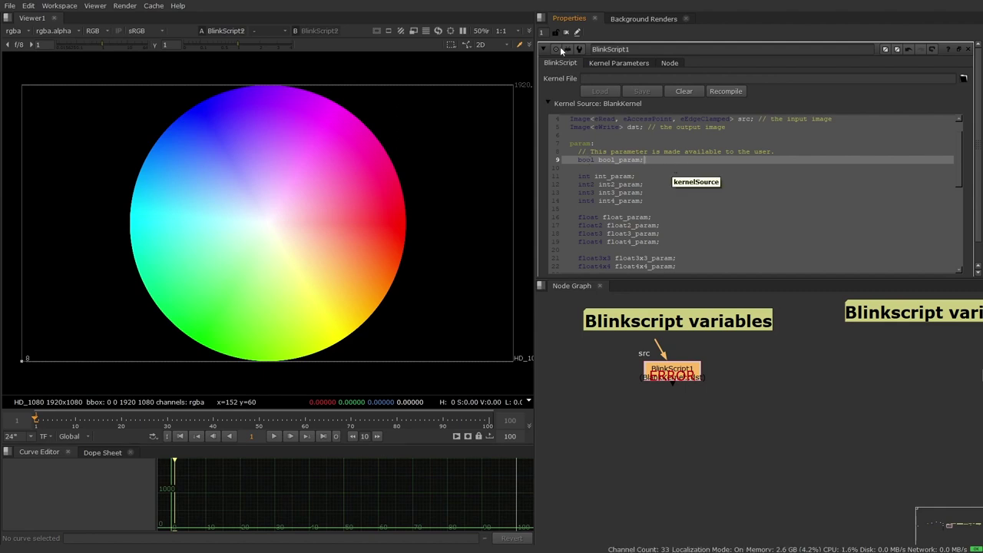
Compare the int_param declaration with its knob and set int_param to 2
left_click(596, 65)
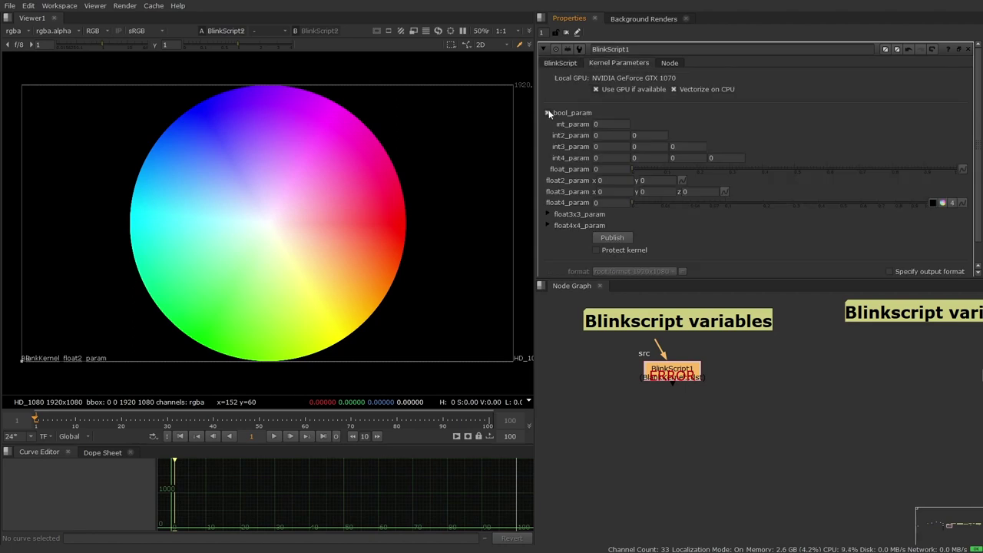
left_click(569, 61)
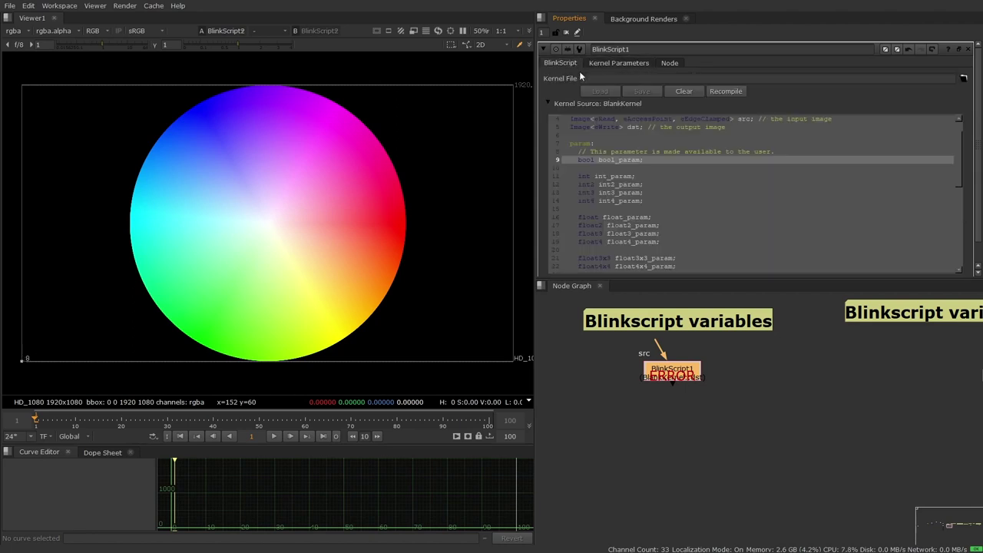
left_click(616, 63)
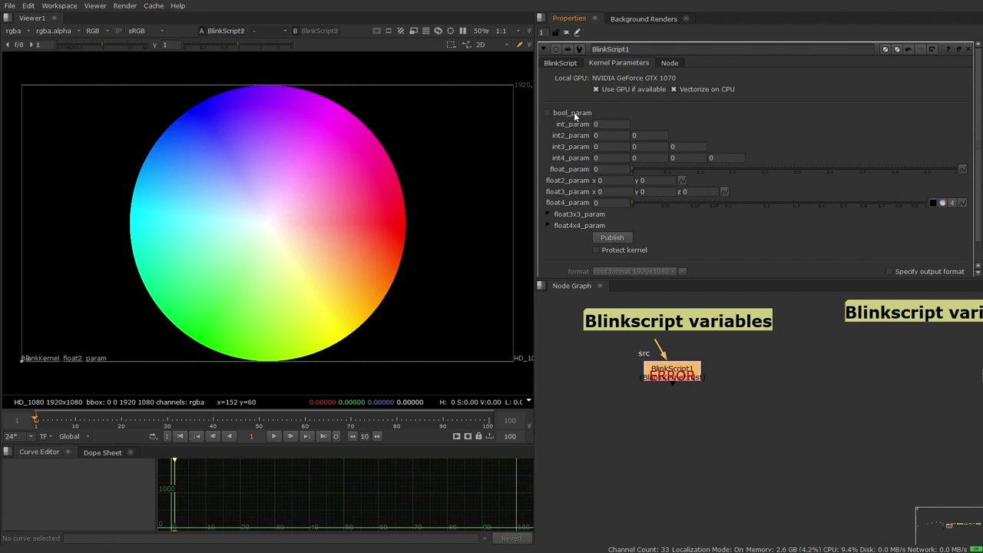
left_click(560, 62)
left_click(645, 177)
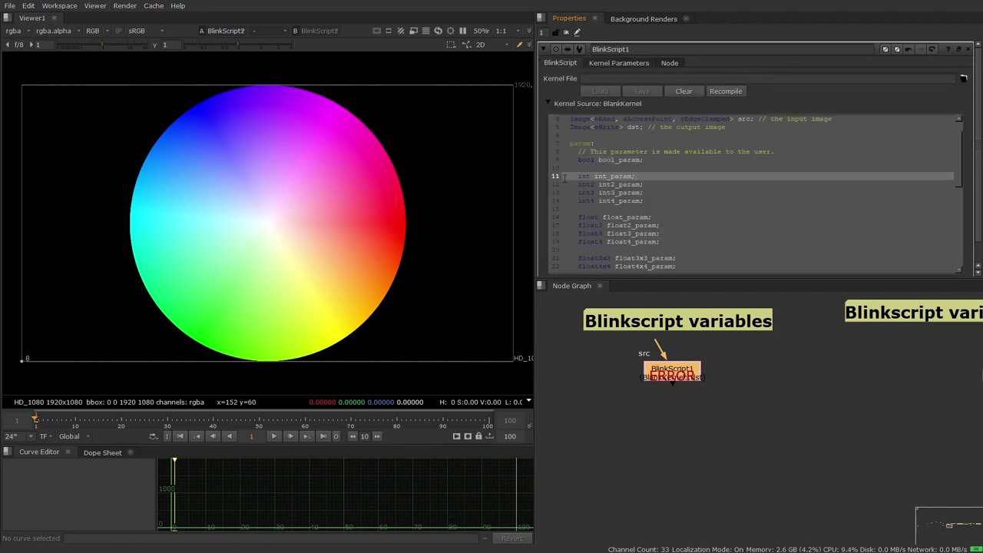
scroll(643, 176, "down", 1)
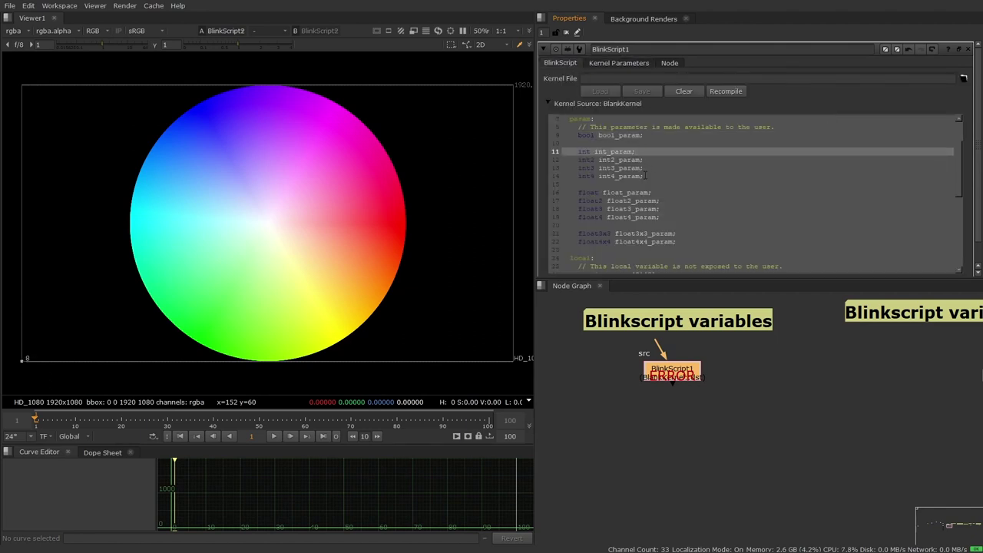
left_click(608, 63)
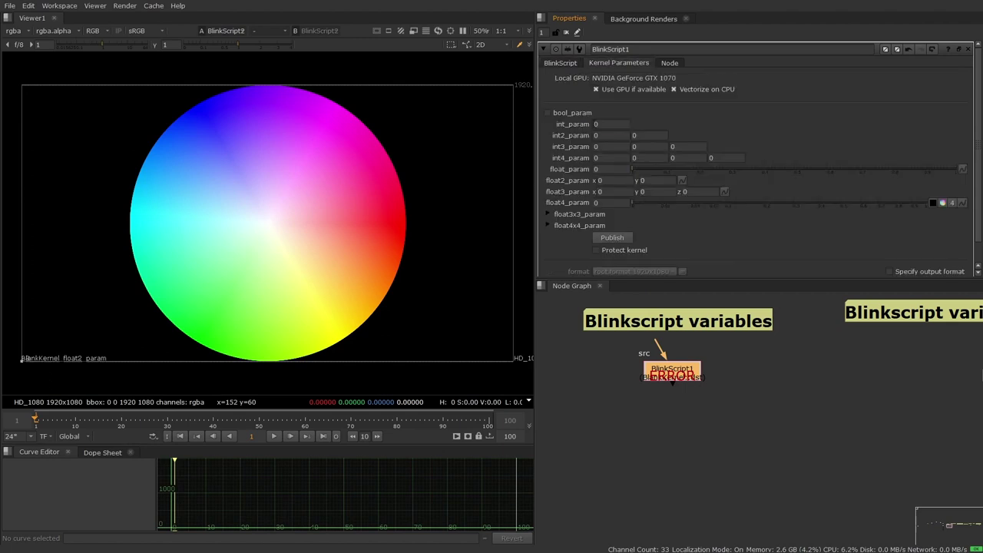
left_click(614, 124)
type("2")
Compare the int2_param declaration with its two-field knob, then re-frame the Blinkscript variables backdrop
left_click(563, 63)
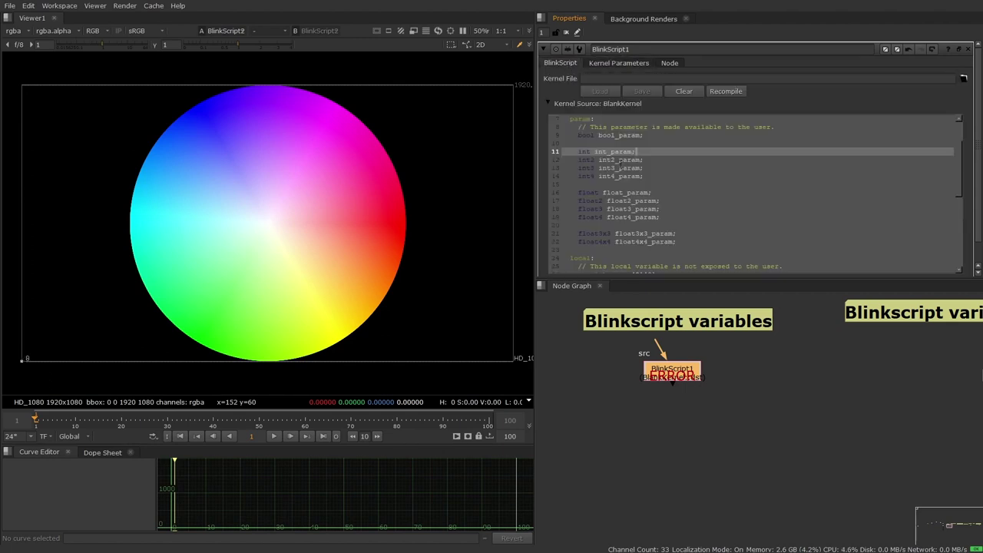
left_click(619, 161)
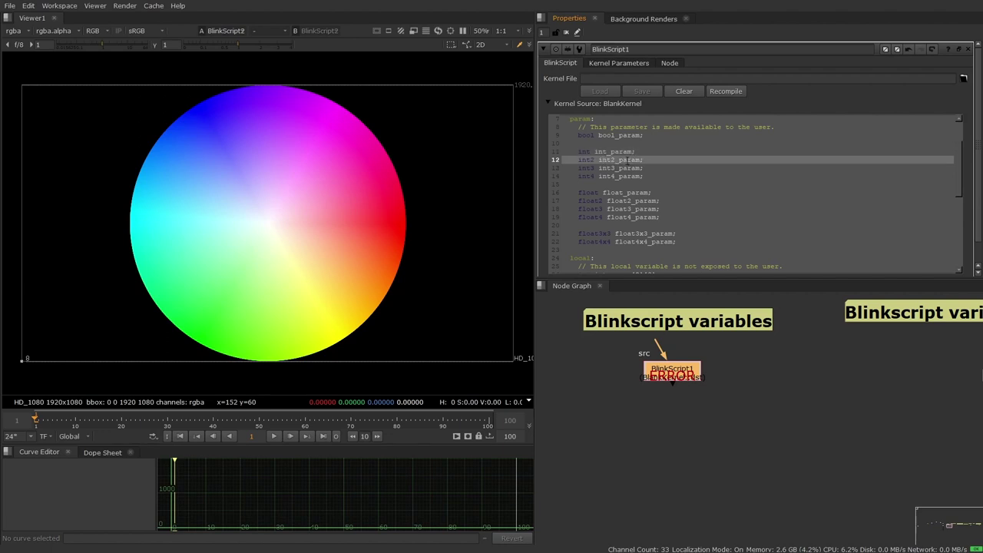
left_click(613, 64)
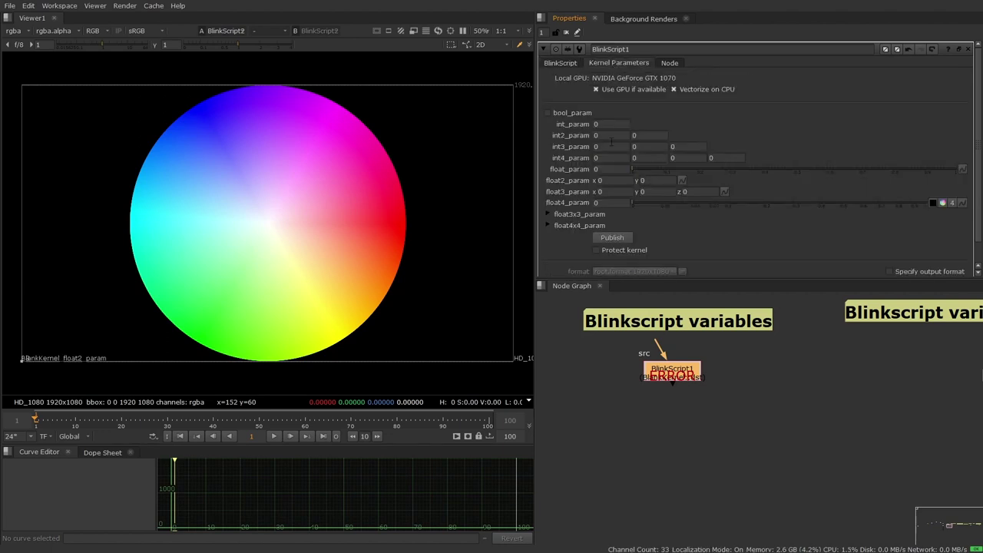
left_click(611, 135)
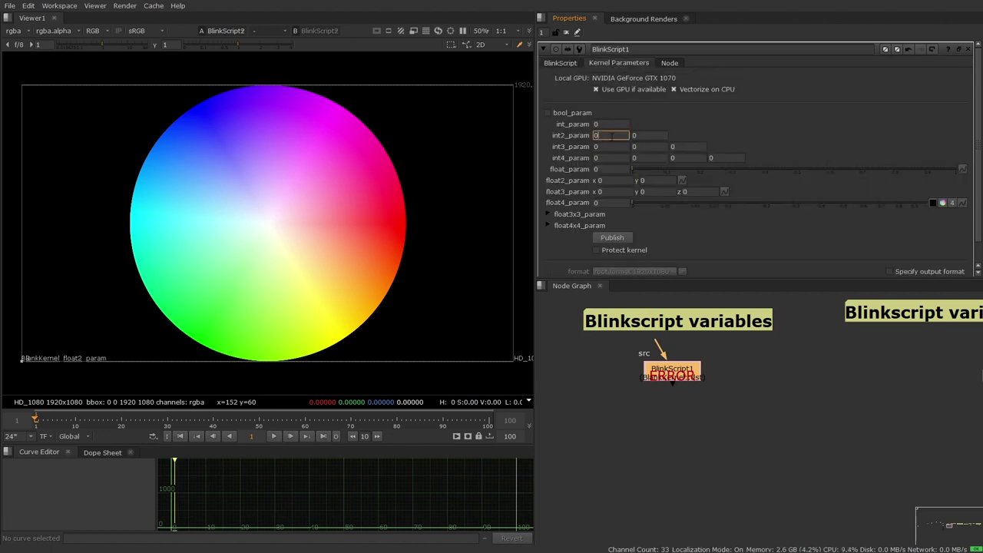
left_click(561, 64)
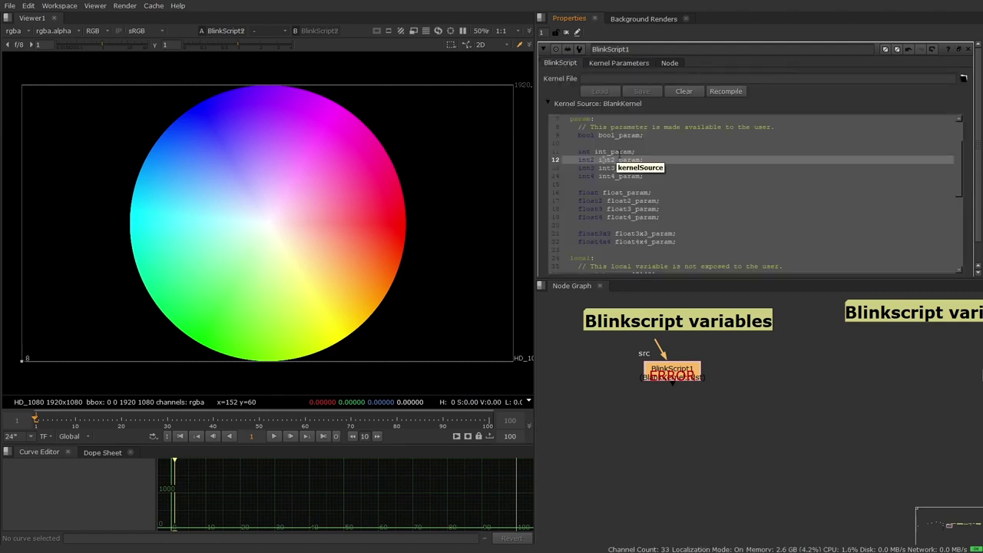
scroll(829, 403, "down", 5)
scroll(862, 403, "up", 4)
middle_click_drag(637, 396, 795, 406)
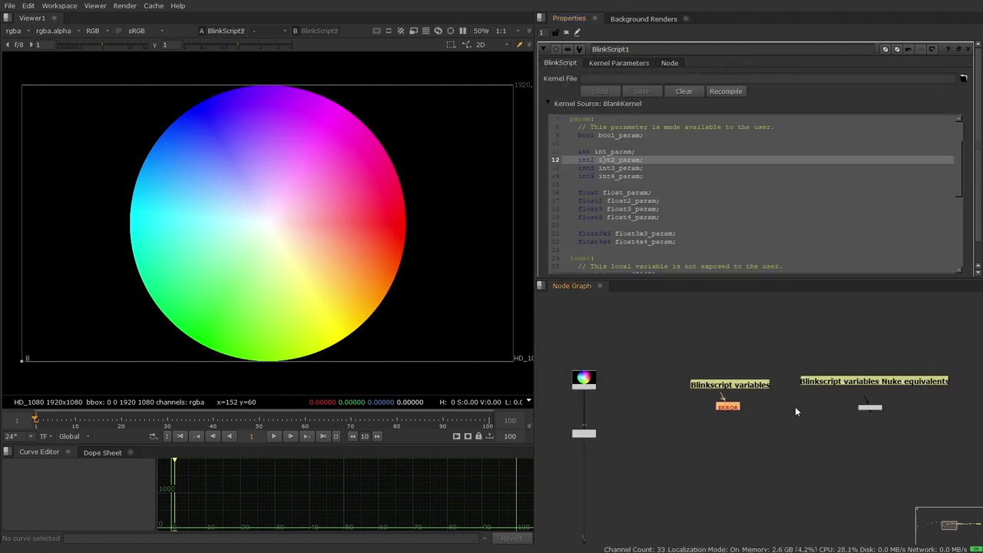
scroll(726, 393, "up", 4)
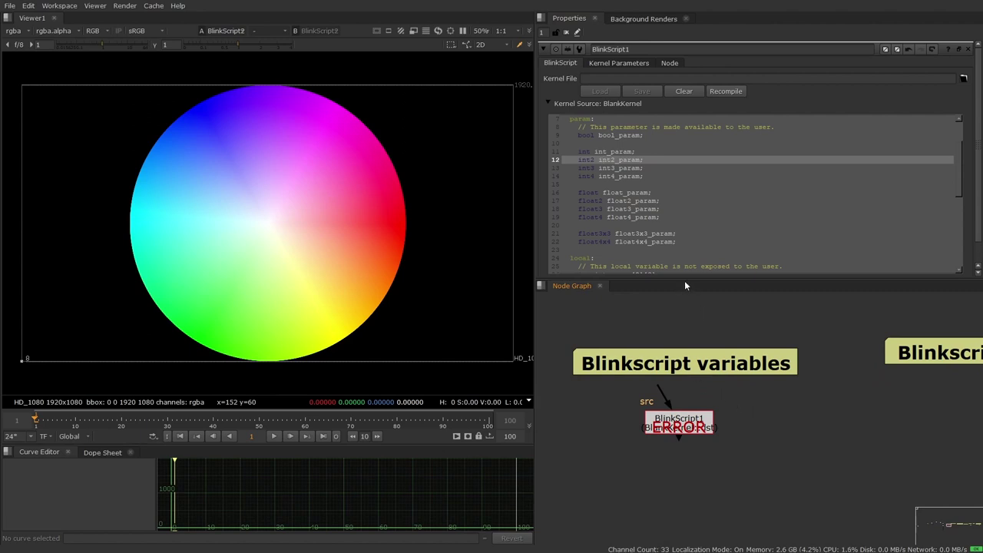
Compare the int3_param and int4_param declarations with their knobs, ending on the kernel source
left_click(618, 168)
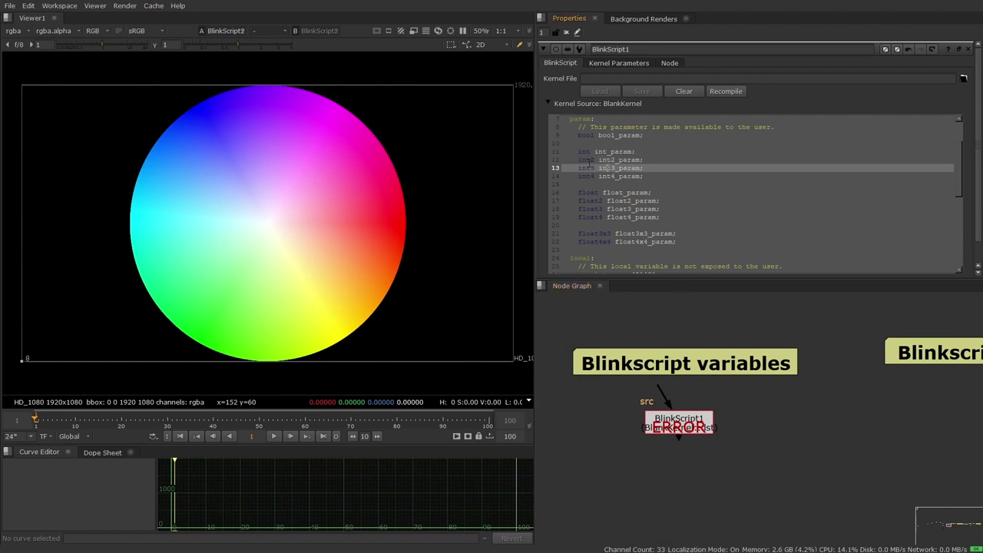
left_click(614, 63)
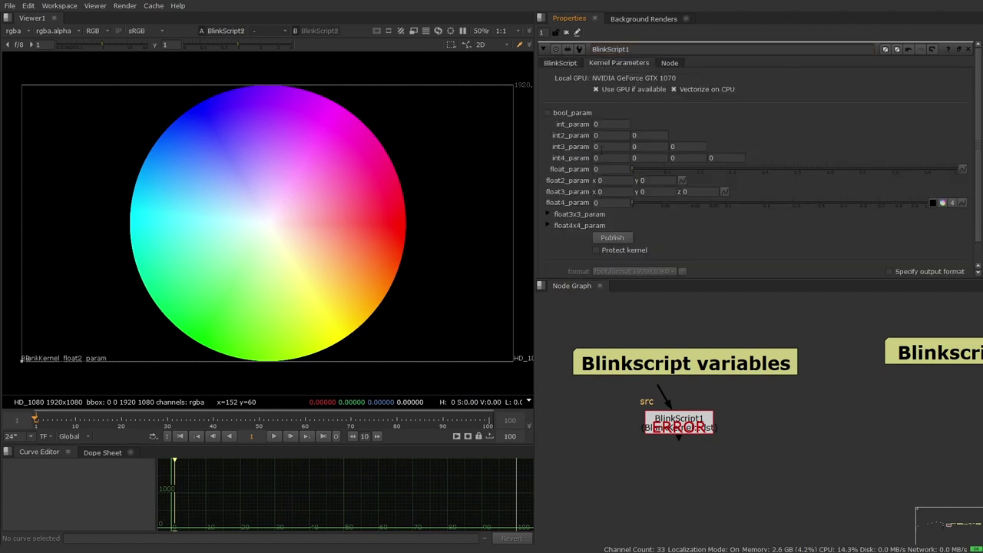
left_click(622, 146)
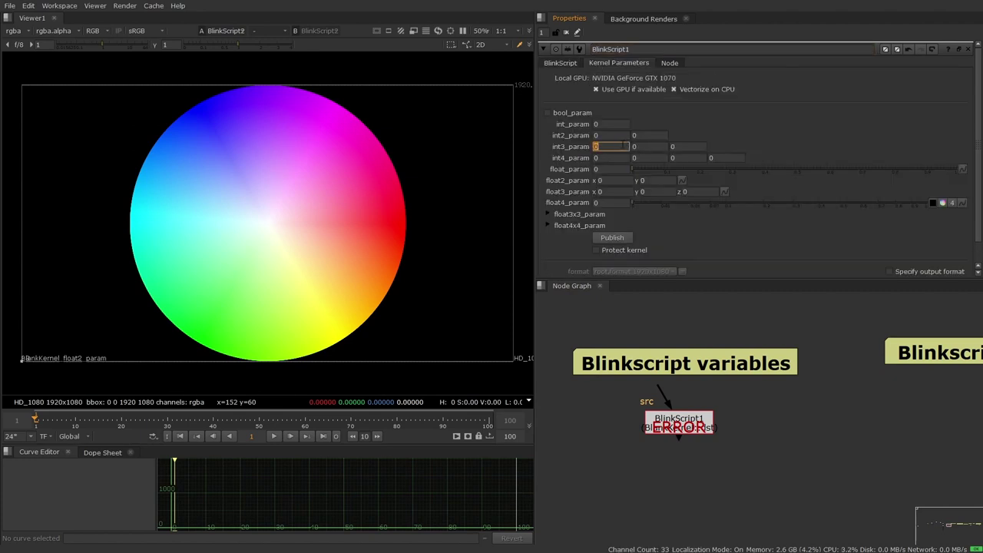
left_click(567, 63)
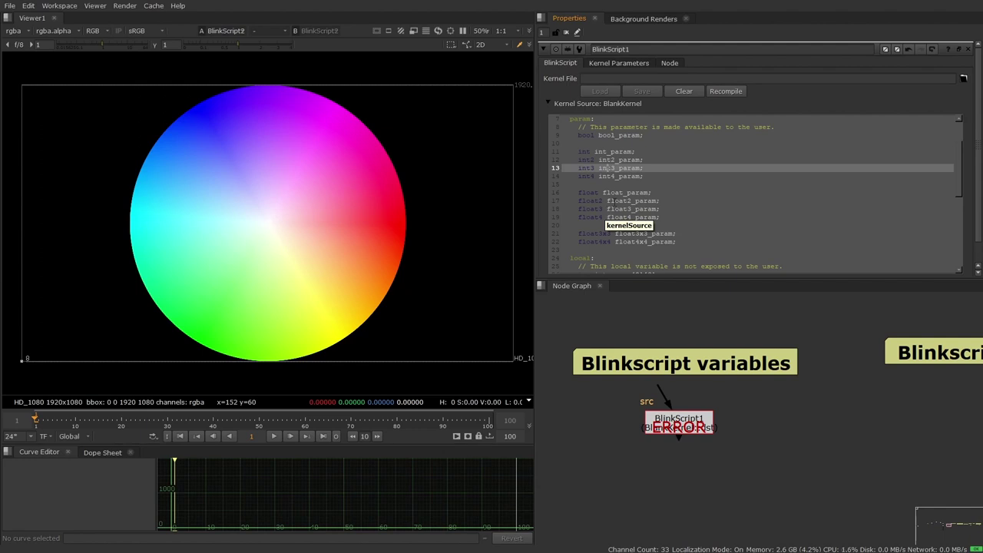
left_click(591, 176)
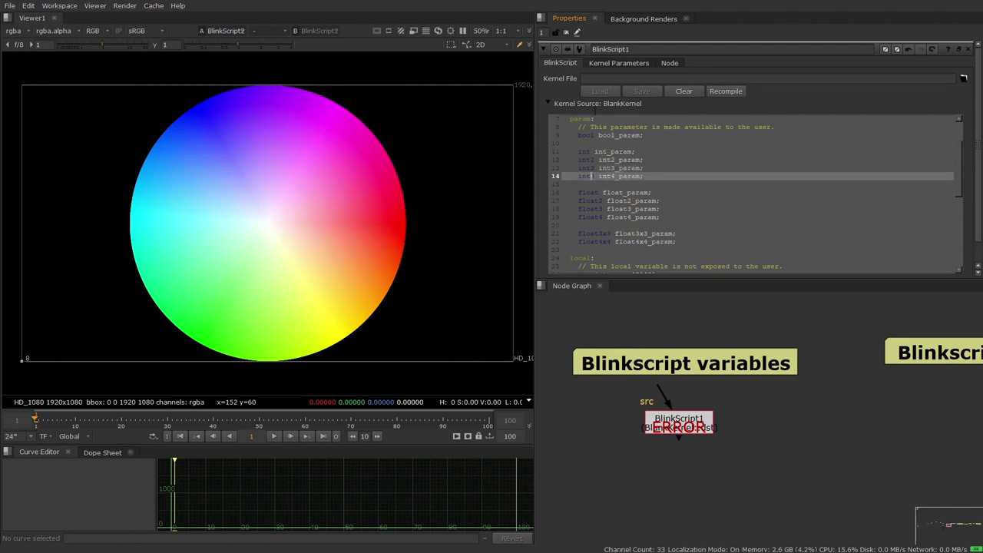
left_click(618, 62)
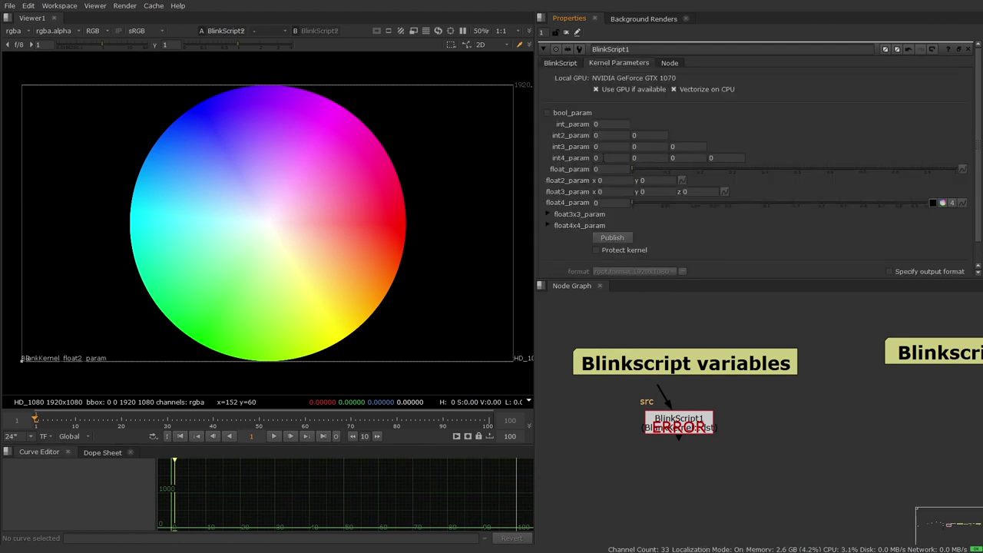
left_click(557, 64)
left_click(626, 193)
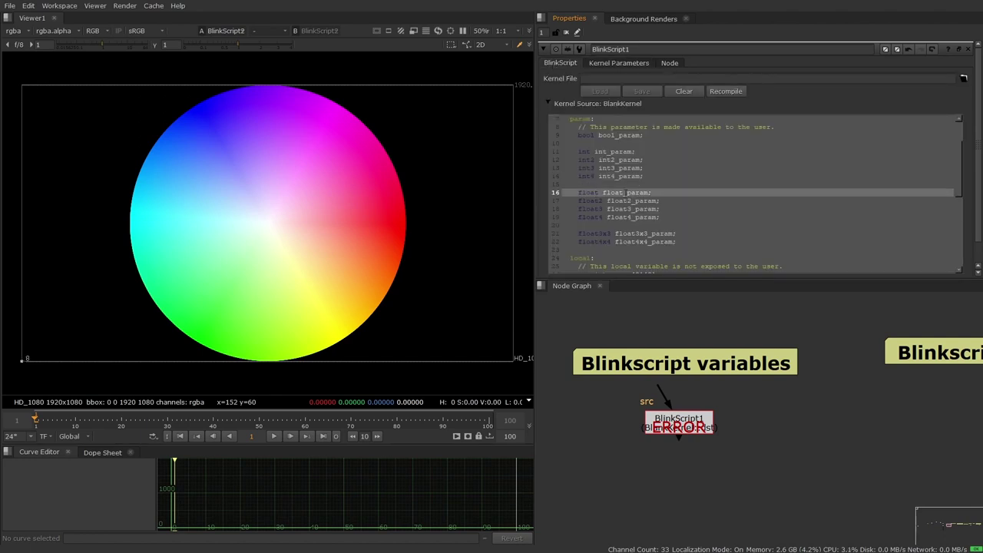
left_click(602, 192)
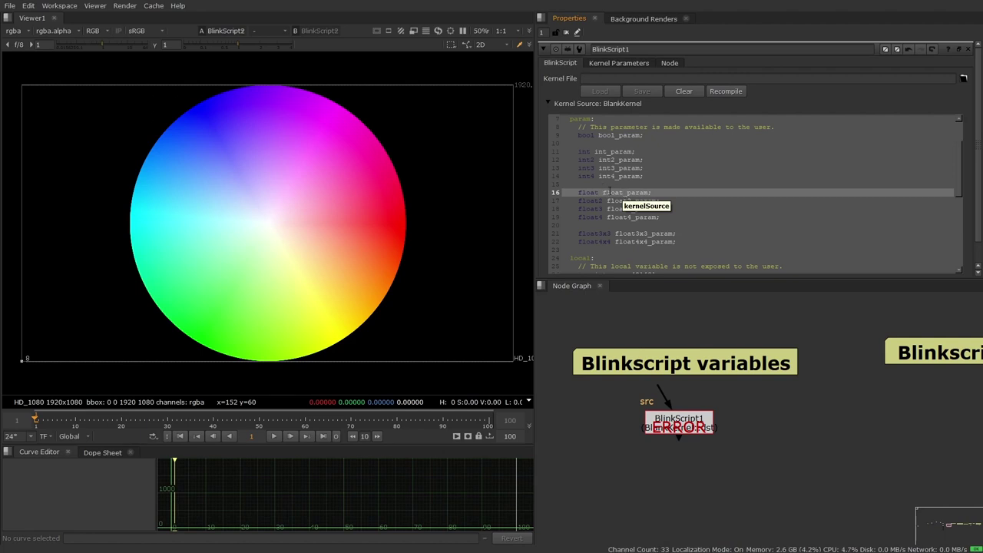
left_click(699, 217)
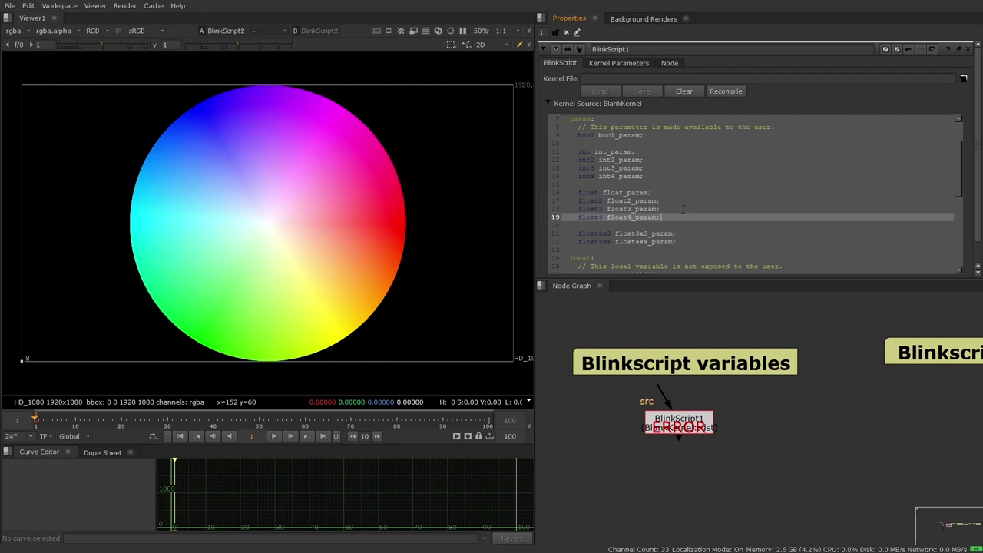
left_click(681, 208)
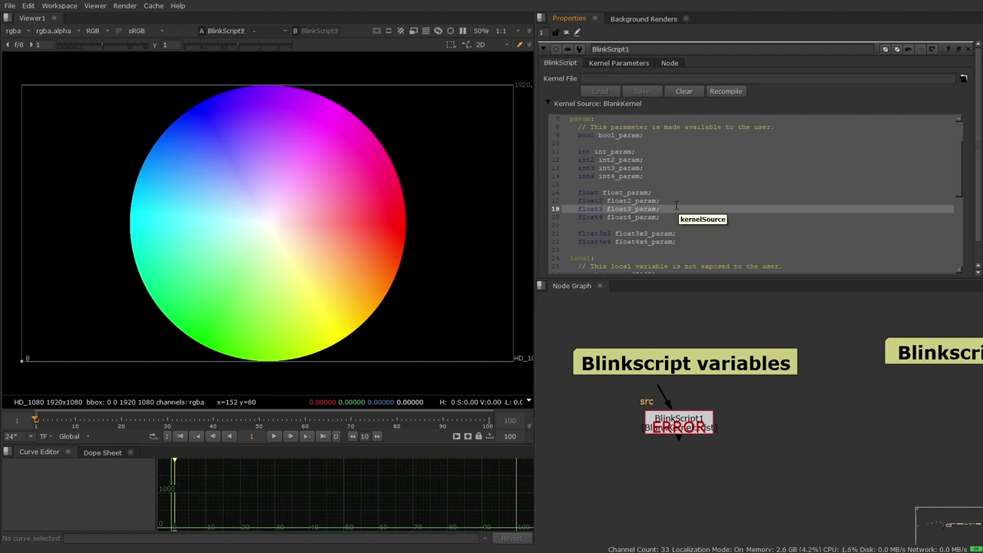
left_click(671, 202)
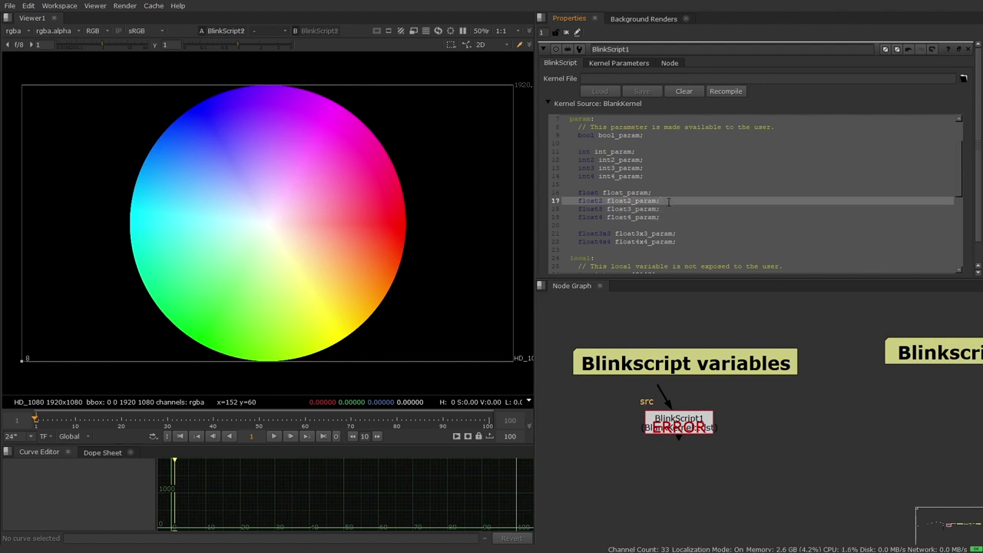
left_click(658, 193)
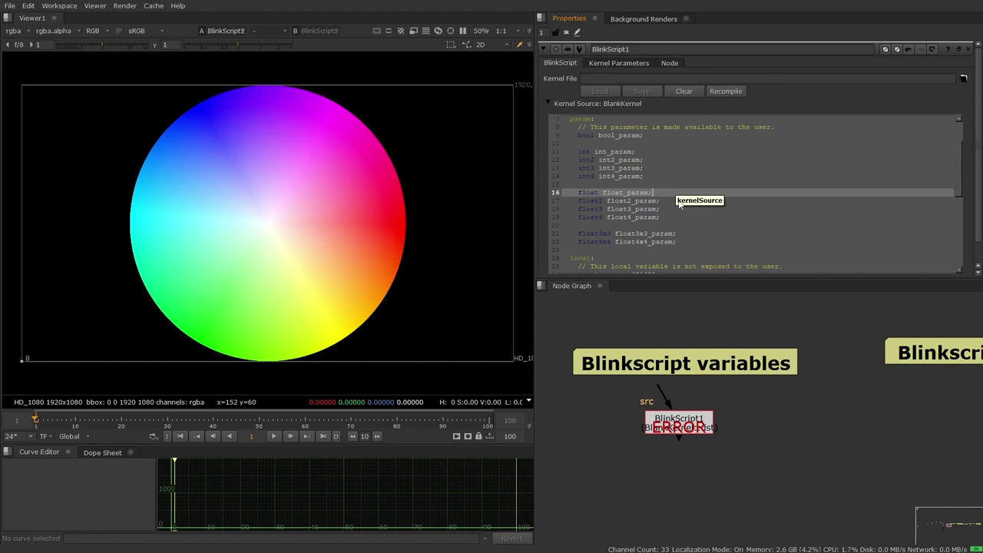
left_click(679, 199)
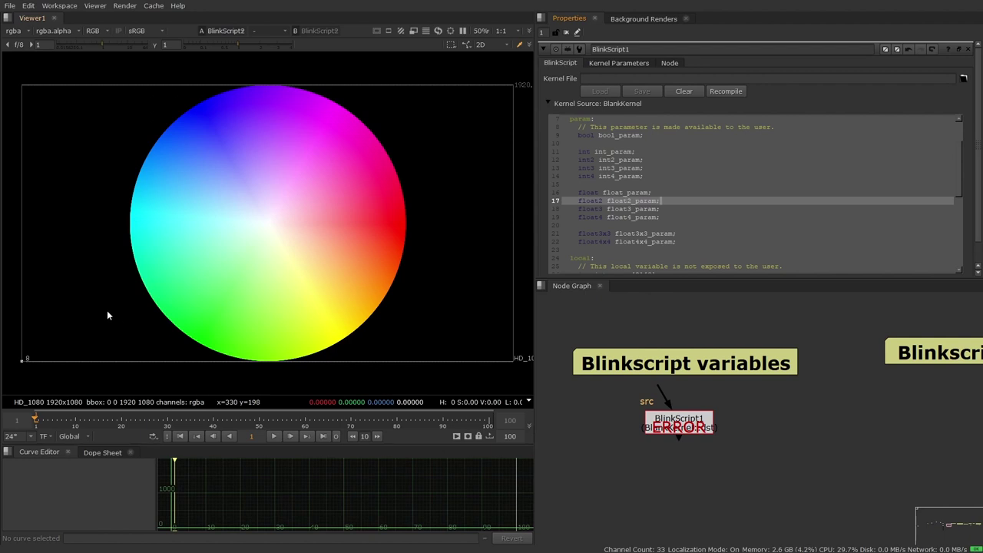
Add a Transform node translating the image to 118, -30, then undo it
key("t")
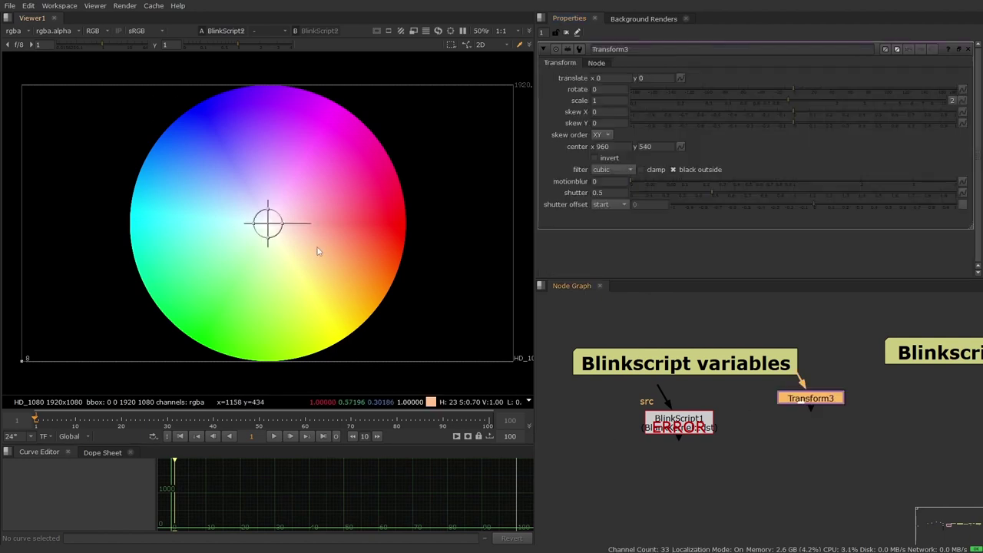
left_click_drag(268, 222, 298, 229)
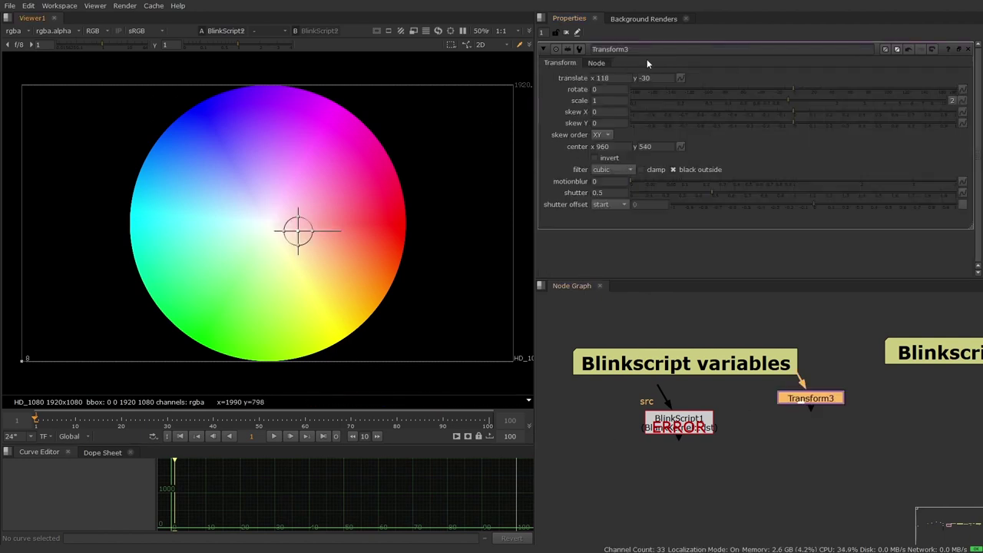
left_click(628, 77)
key("Return")
key("ctrl+z")
key("ctrl+z")
key("ctrl+z")
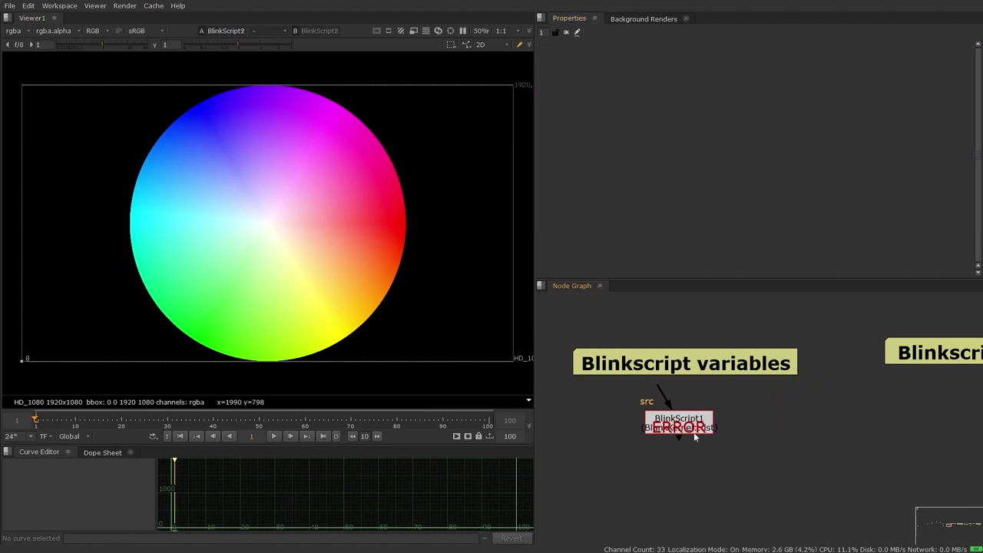
Find the float3_param declaration in the kernel source and view its knob
left_click(672, 210)
scroll(673, 210, "down", 2)
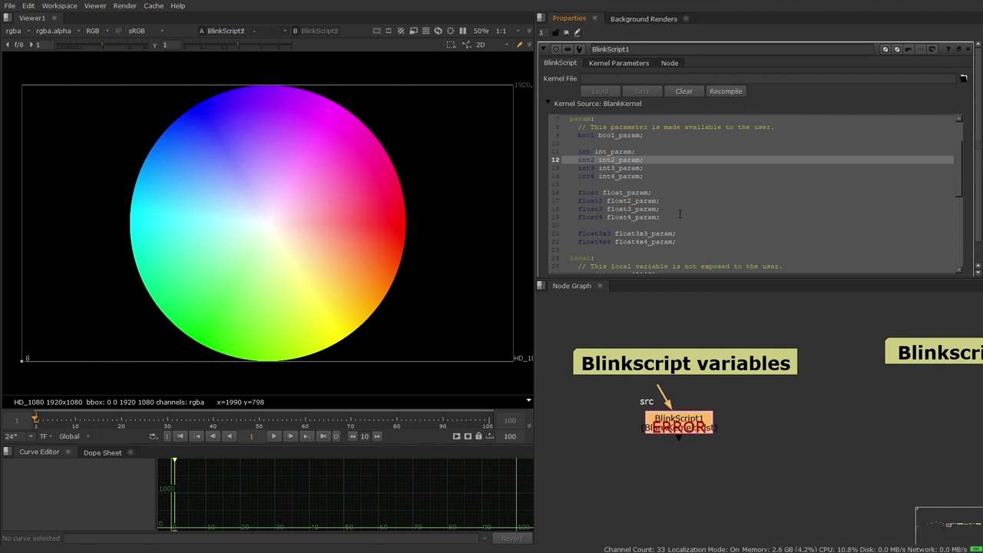
left_click(675, 208)
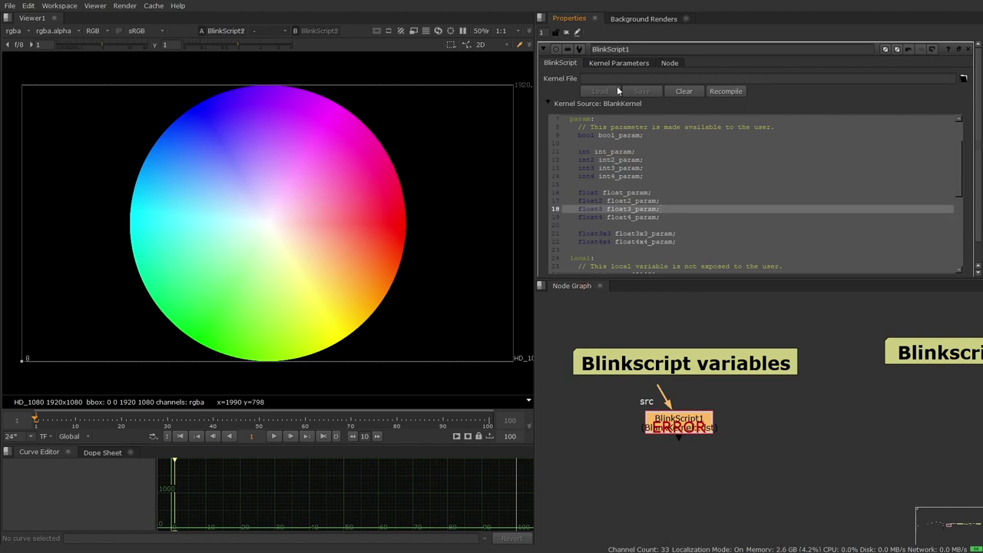
left_click(619, 63)
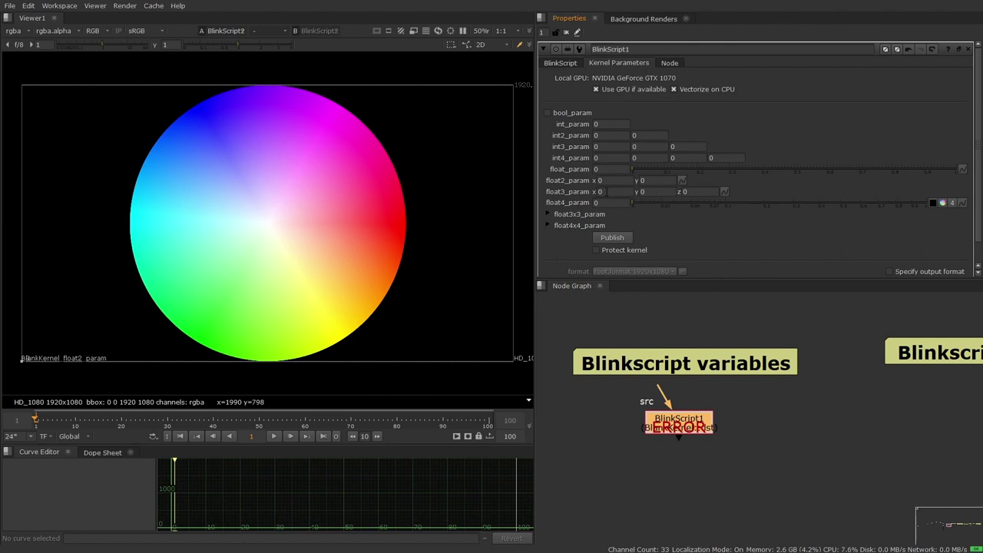
Create a ColorWheel node limited to rgb channels, then delete ColorWheel2
key("Tab")
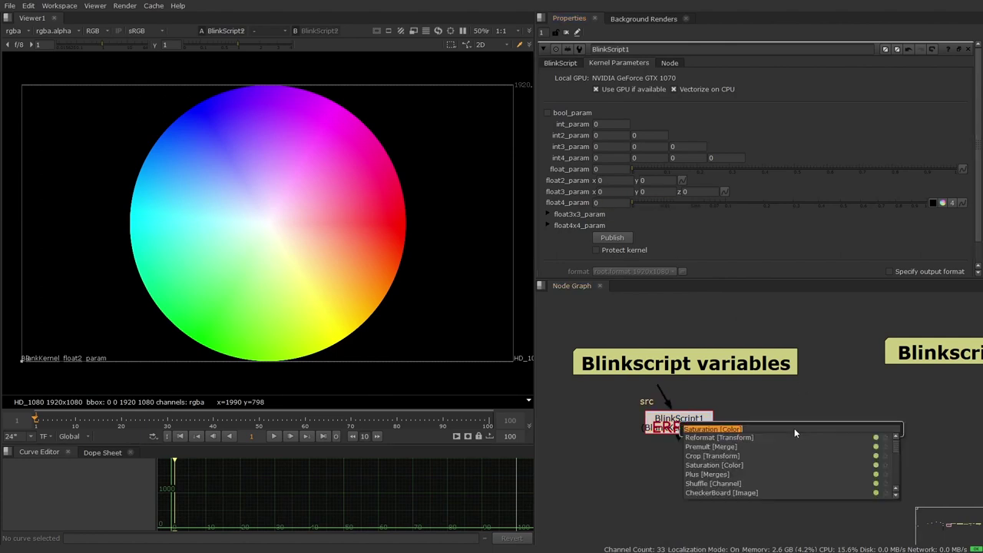
type("color")
key("Return")
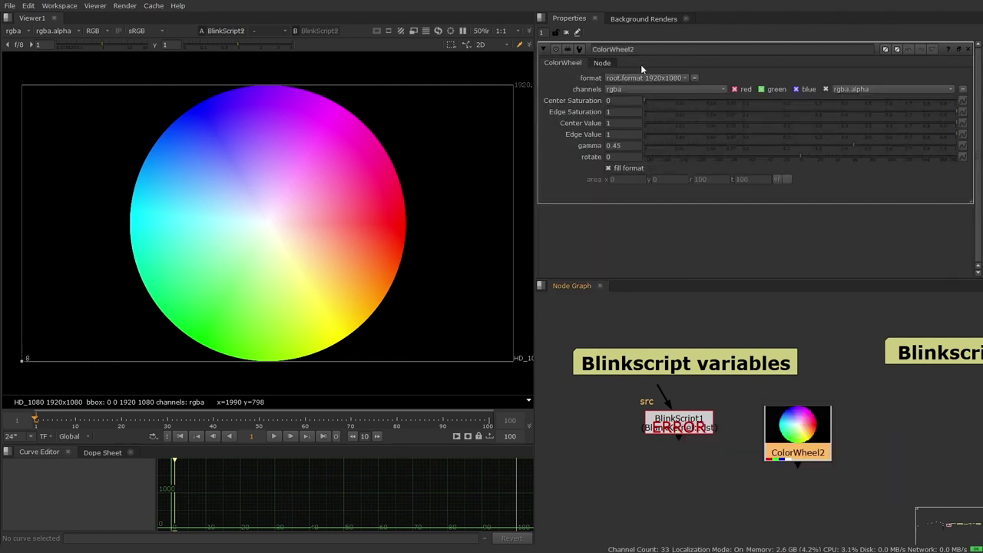
left_click(632, 88)
left_click(645, 110)
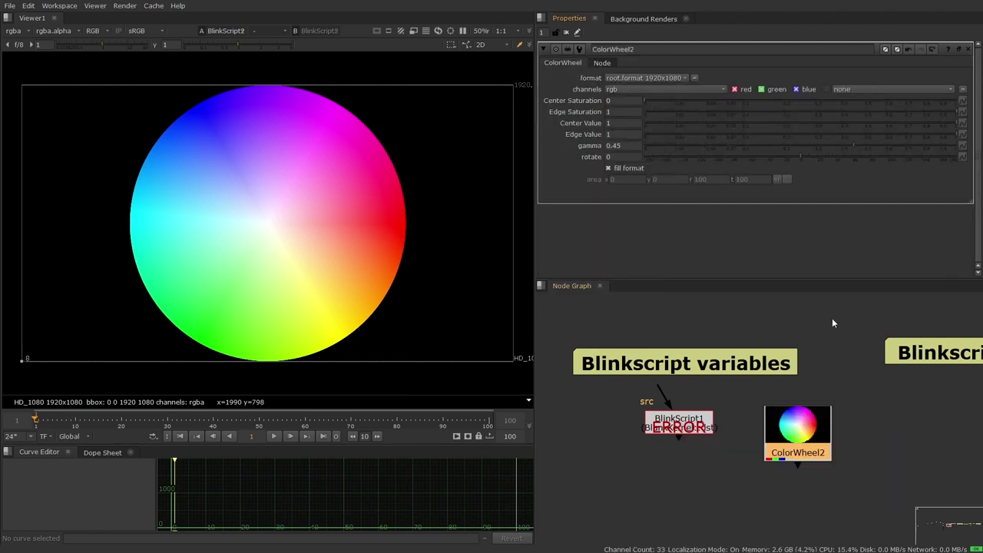
key("Delete")
Create a Constant node, then open BlinkScript1's parameters
key("Tab")
type("con")
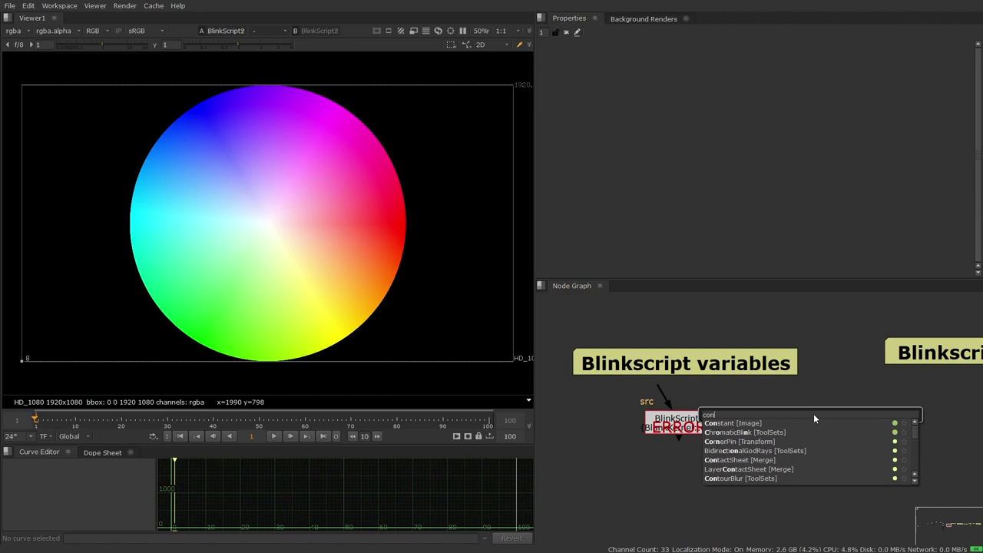
key("Return")
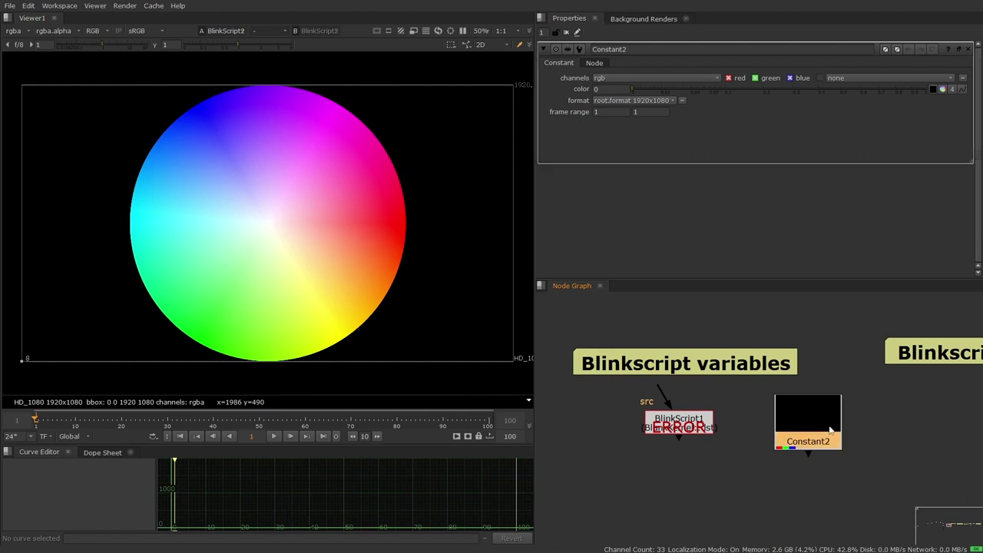
double_click(678, 427)
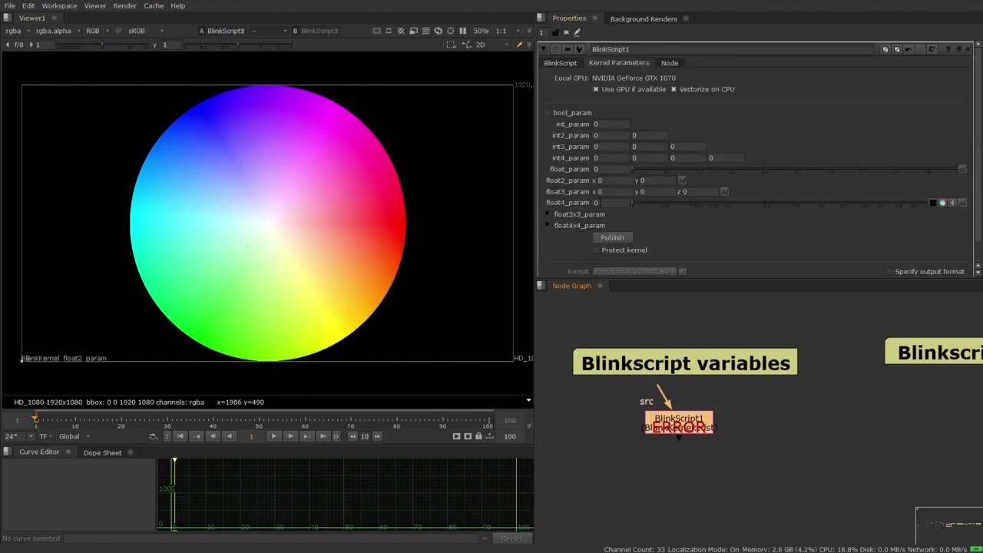
Locate the float4_param declaration in BlinkScript1's kernel source
left_click(558, 63)
scroll(680, 215, "down", 1)
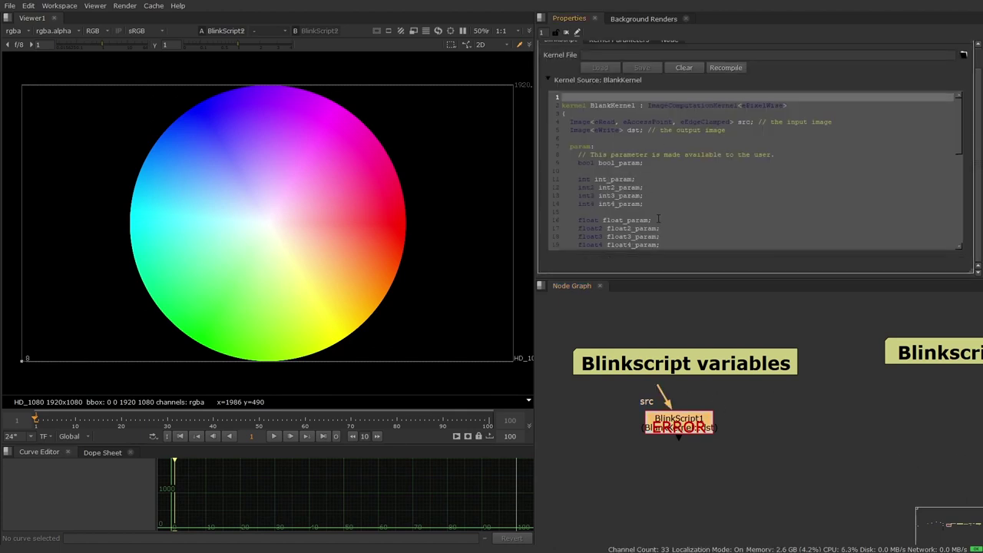
left_click(680, 226)
scroll(680, 200, "down", 2)
left_click(684, 195)
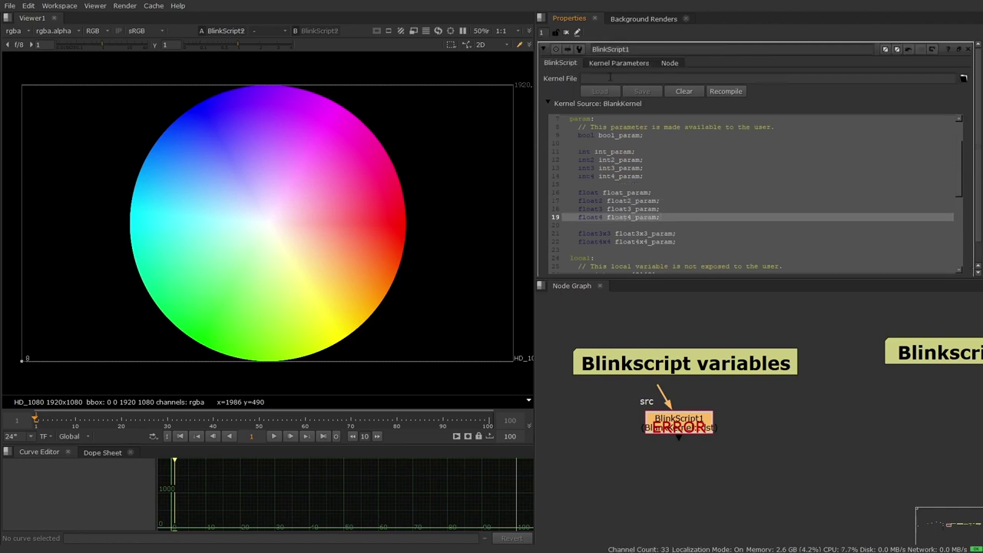
scroll(618, 73, "up", 1)
Expand float4_param to its colour wheel, pick a colour, then reset it to default
left_click(618, 63)
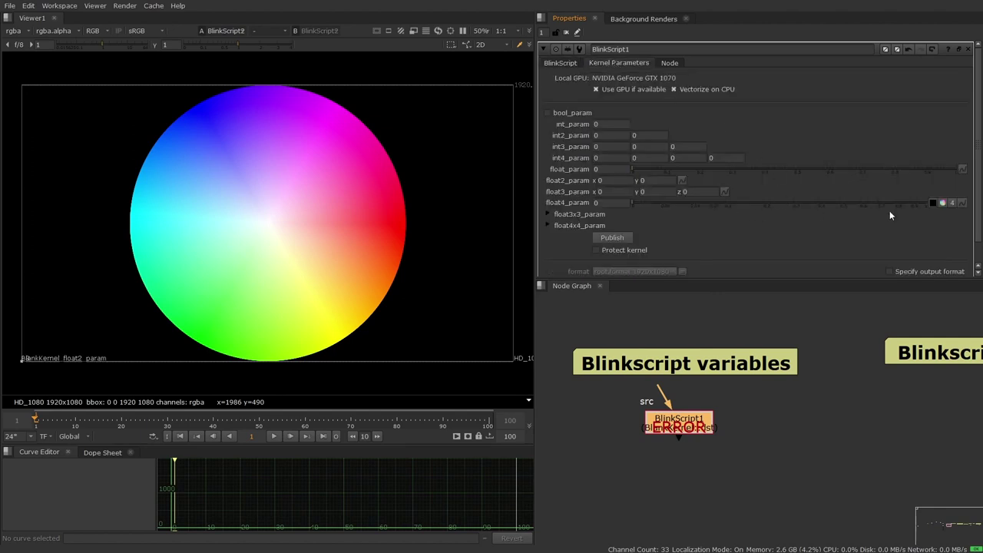
left_click(942, 203)
left_click_drag(566, 231, 560, 231)
left_click(783, 241)
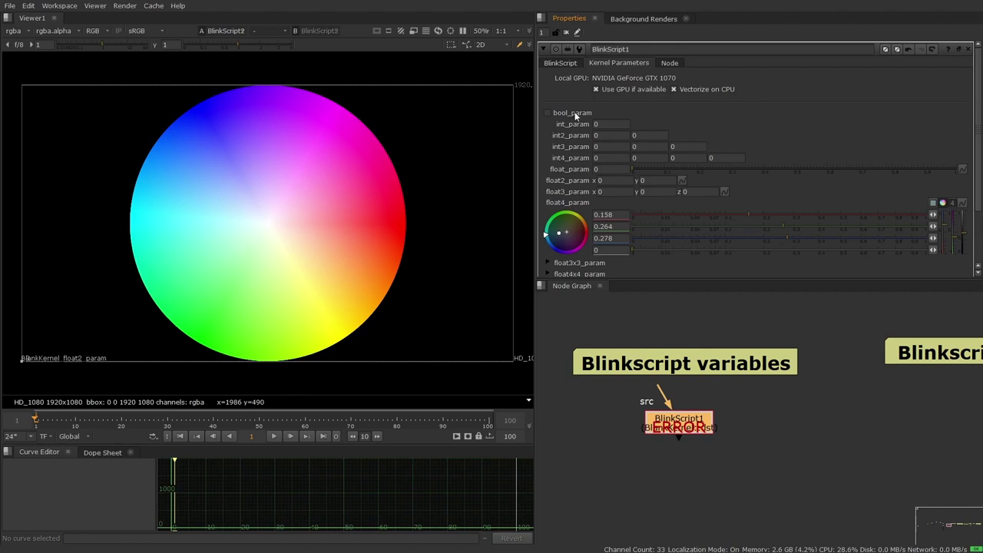
left_click(961, 202)
left_click(906, 242)
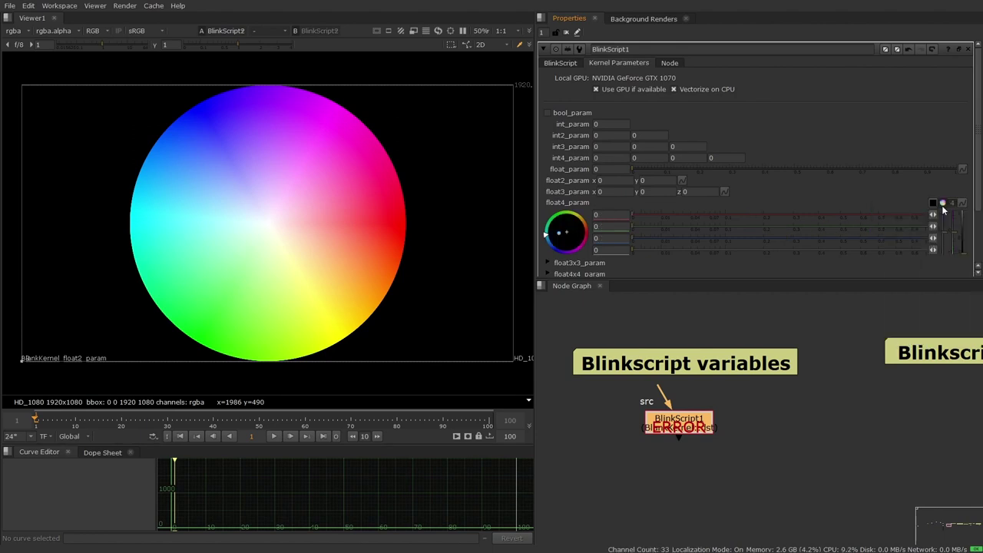
Look at the float3x3_param and float4x4_param declarations in the kernel source
left_click(560, 63)
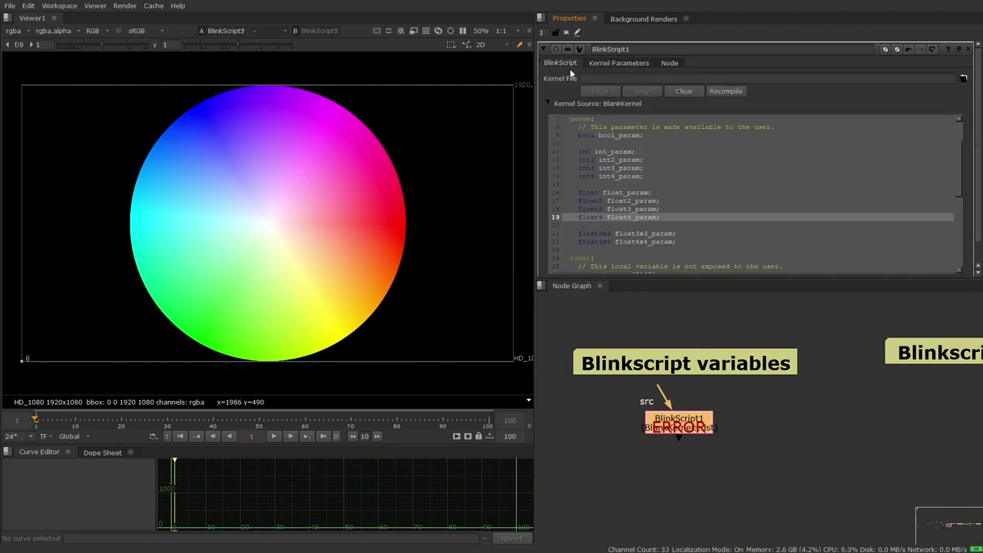
scroll(663, 207, "down", 1)
left_click(683, 209)
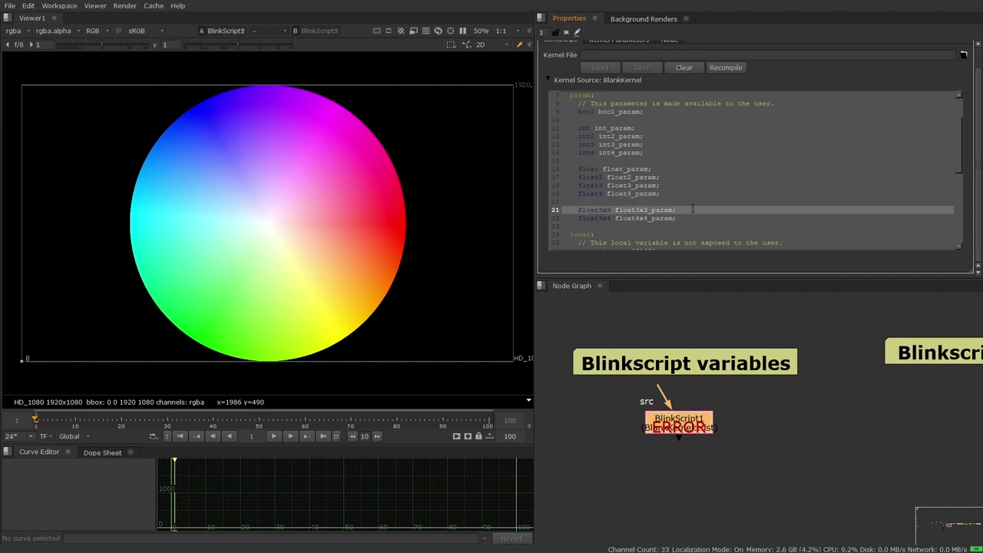
scroll(695, 215, "up", 1)
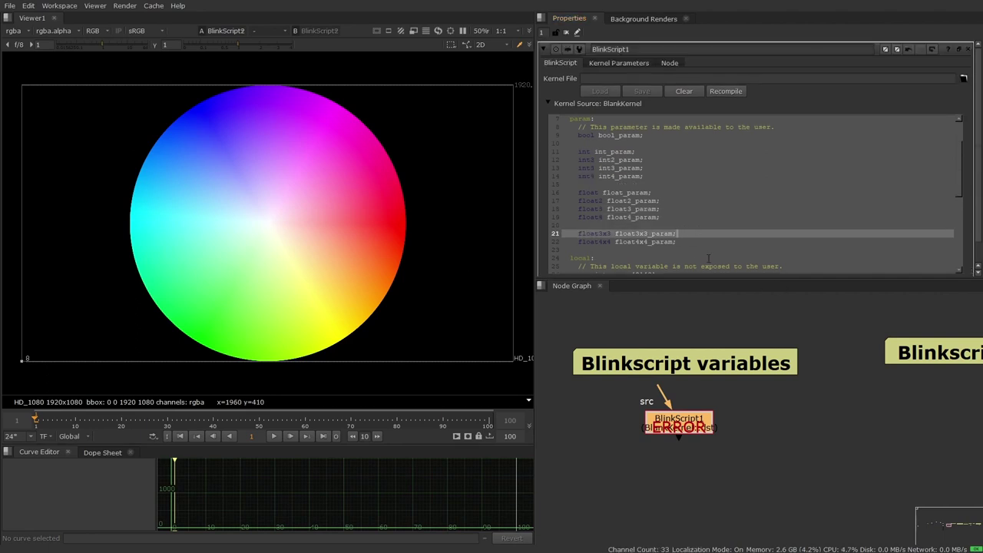
key("Down")
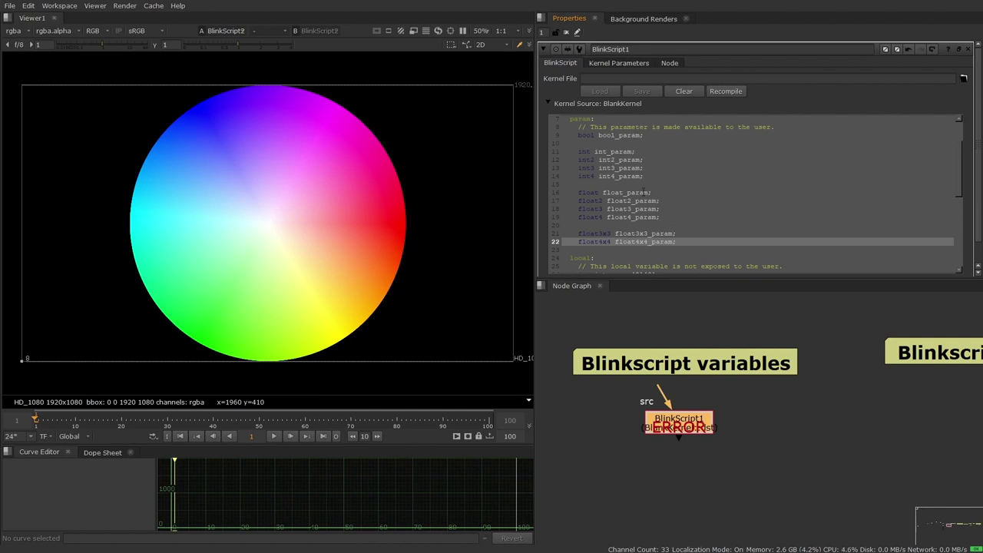
Expand, then collapse, the float3x3_param and float4x4_param matrix knobs in Kernel Parameters
left_click(618, 64)
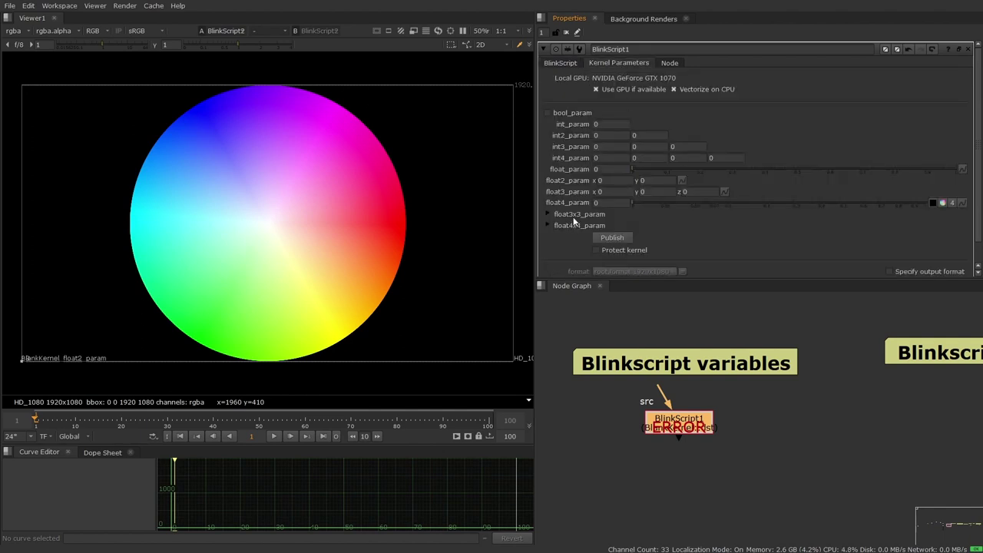
left_click(580, 215)
scroll(622, 203, "down", 2)
left_click(563, 202)
scroll(563, 204, "down", 1)
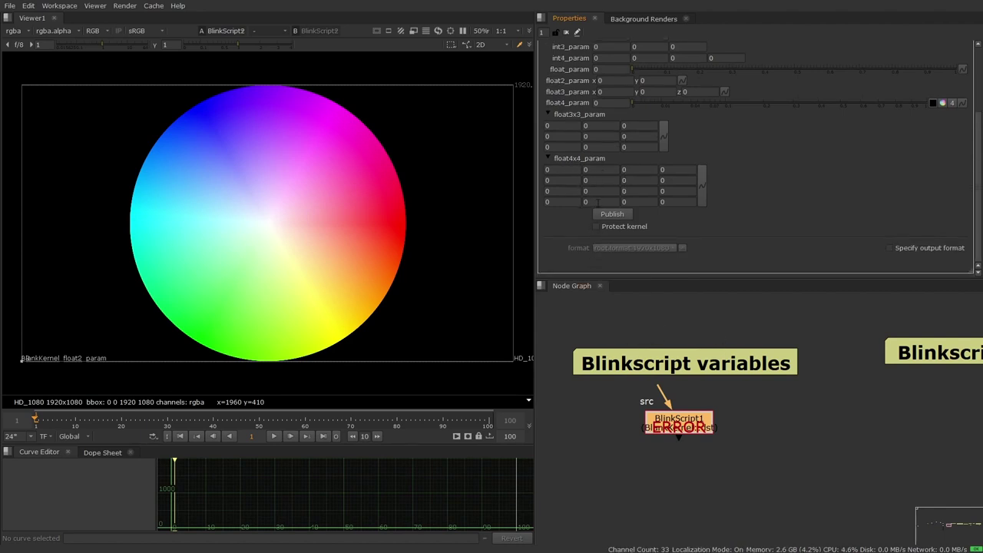
left_click(597, 158)
left_click(597, 158)
scroll(583, 138, "up", 1)
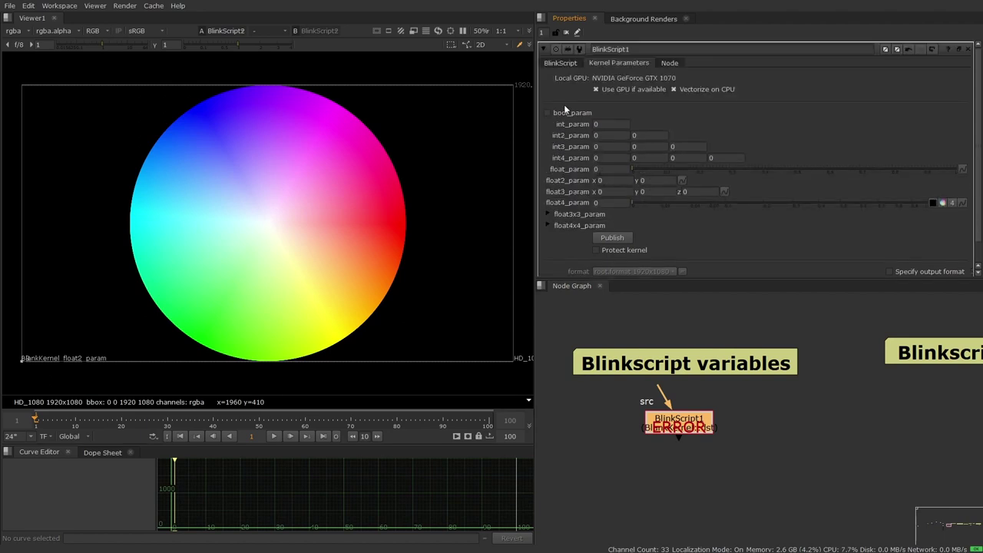
Add the declaration 'int second_array[12]' below float_array in the kernel source
left_click(561, 64)
left_click(624, 210)
scroll(626, 209, "down", 3)
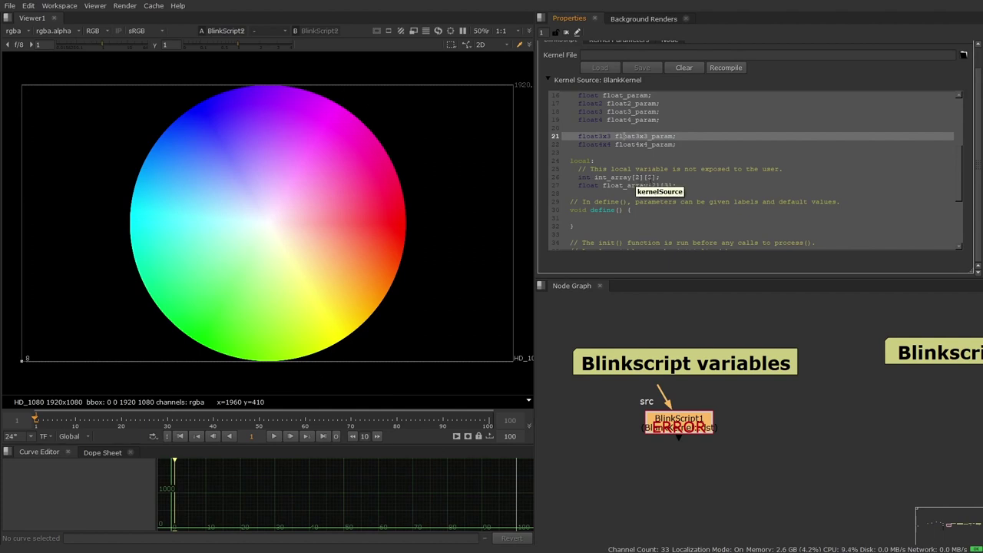
left_click(692, 184)
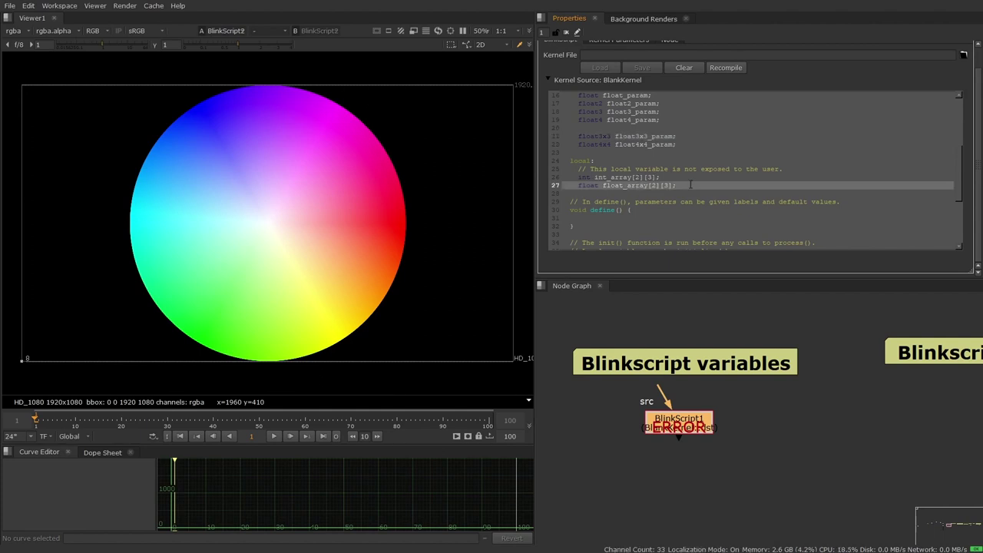
key("Return")
key("Return")
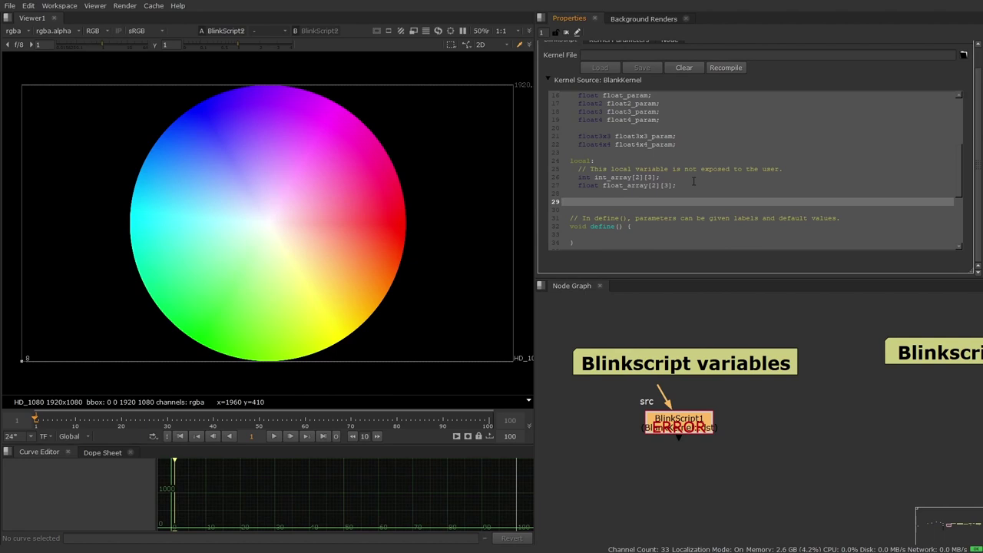
type("int second_array[]")
key("Return")
key("Left")
type("52")
left_click(715, 195)
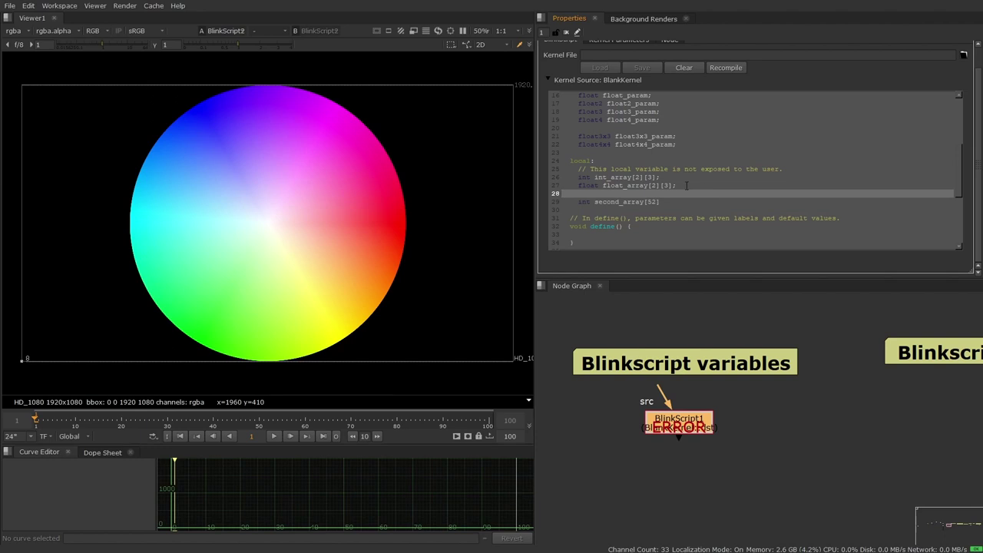
double_click(651, 201)
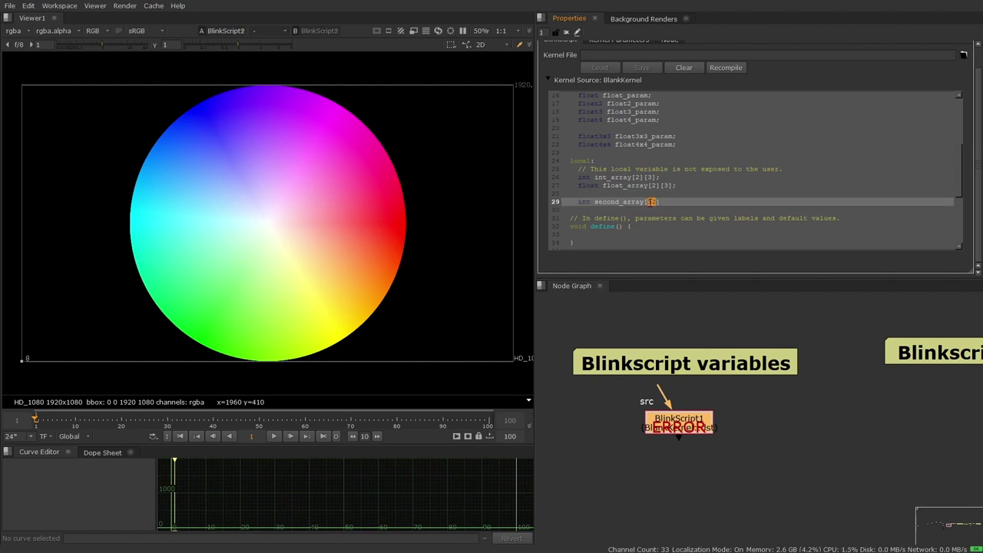
type("12]")
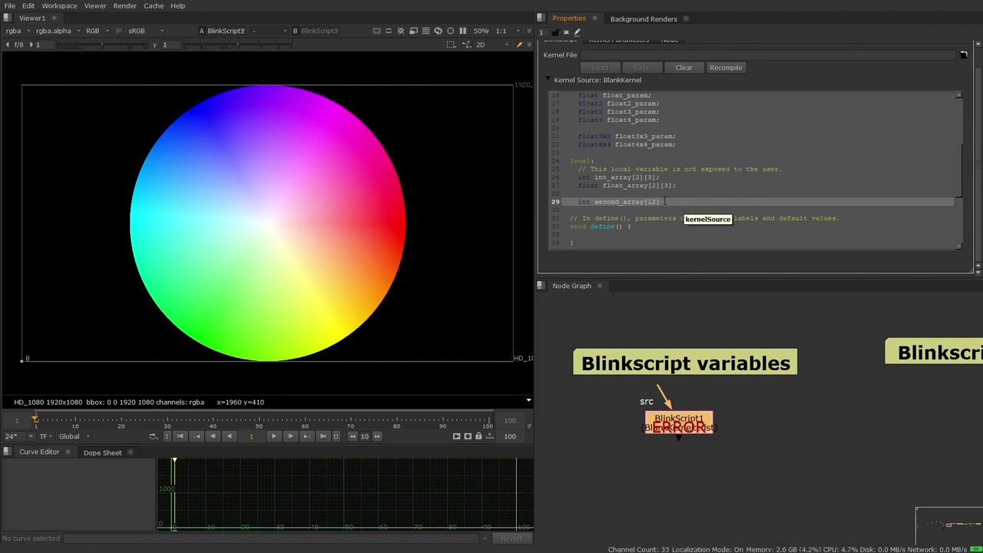
Delete the second_array line and return to BlinkScript1's Kernel Parameters
left_click(655, 185)
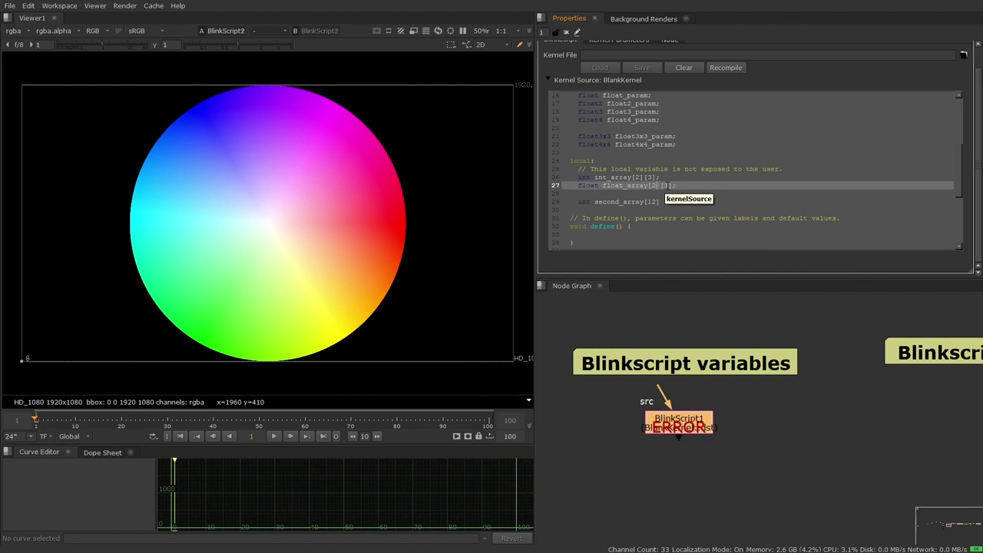
left_click_drag(668, 201, 688, 191)
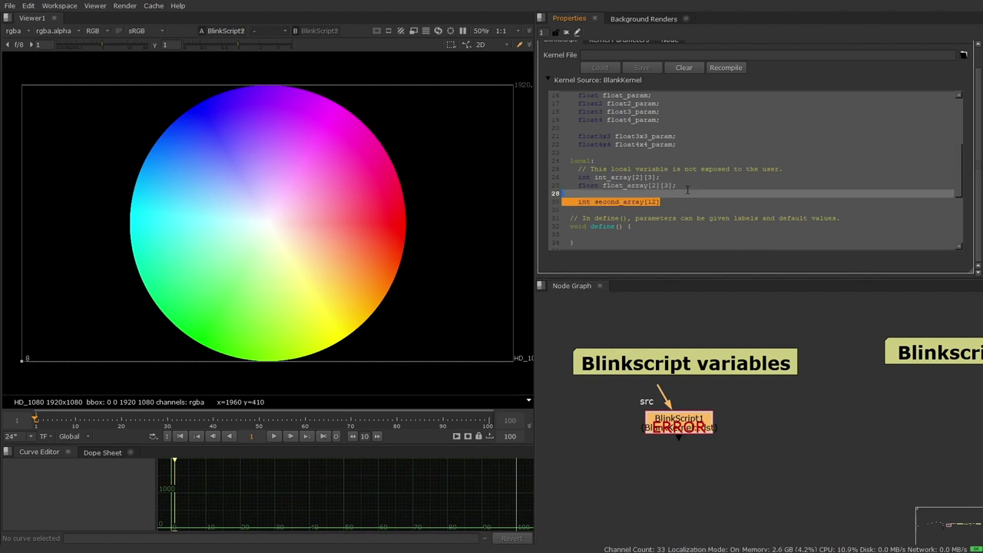
key("BackSpace")
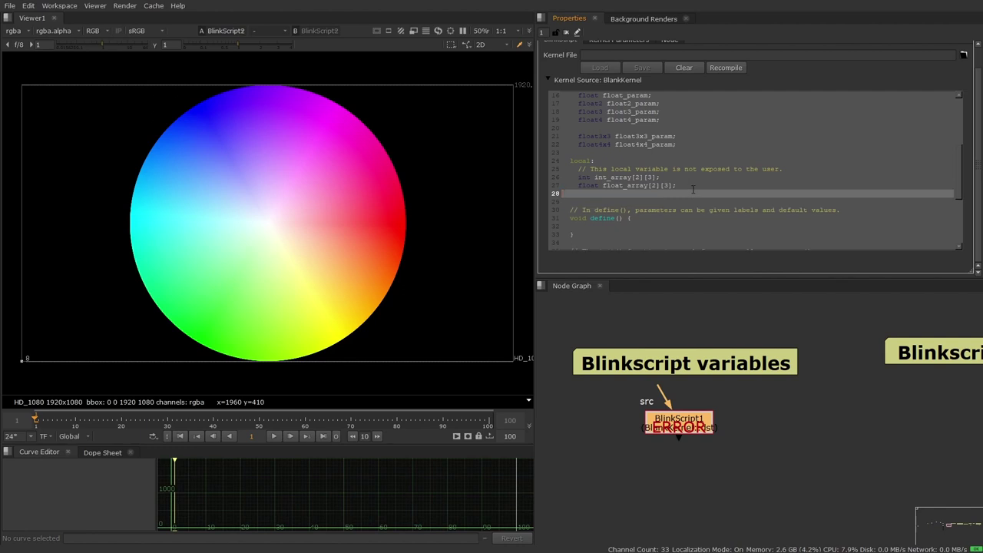
scroll(614, 80, "up", 1)
left_click(618, 66)
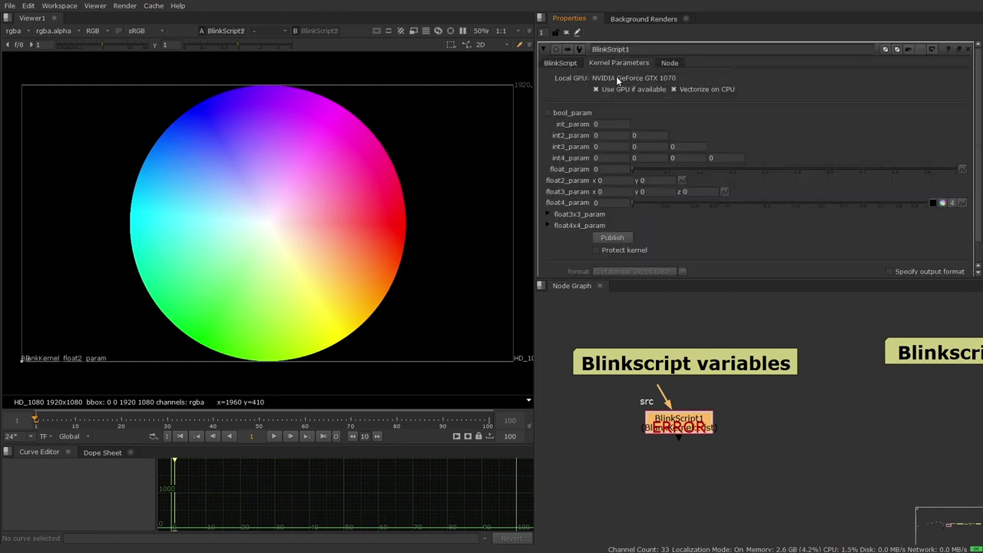
Show the kernel source, then zoom out and pan the node graph toward NoOp1's backdrop
left_click(563, 65)
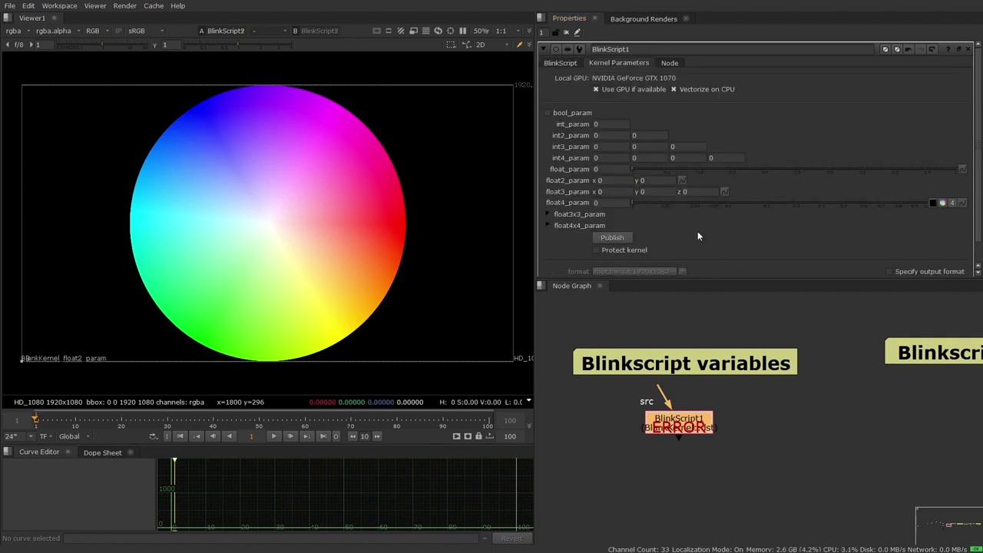
scroll(815, 374, "down", 2)
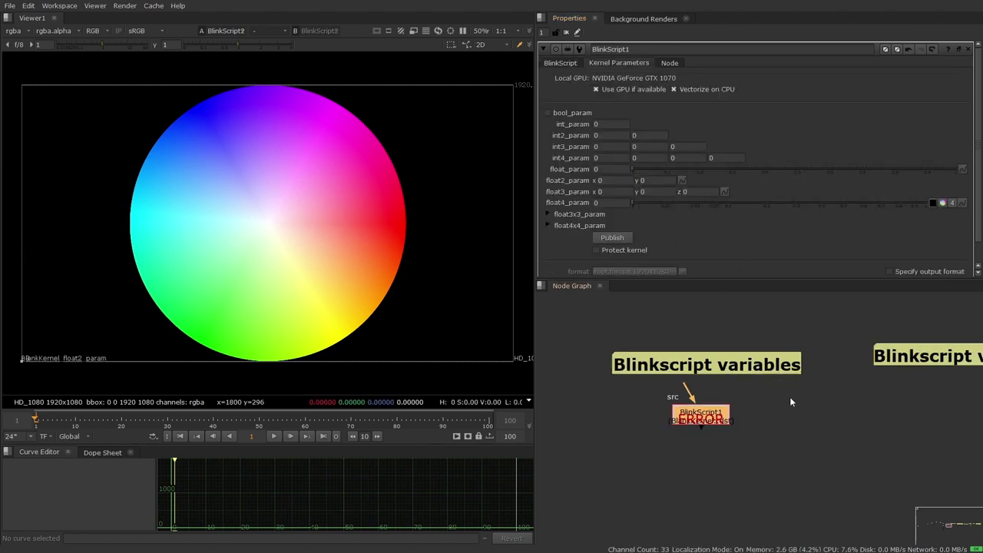
middle_click_drag(777, 419, 733, 396)
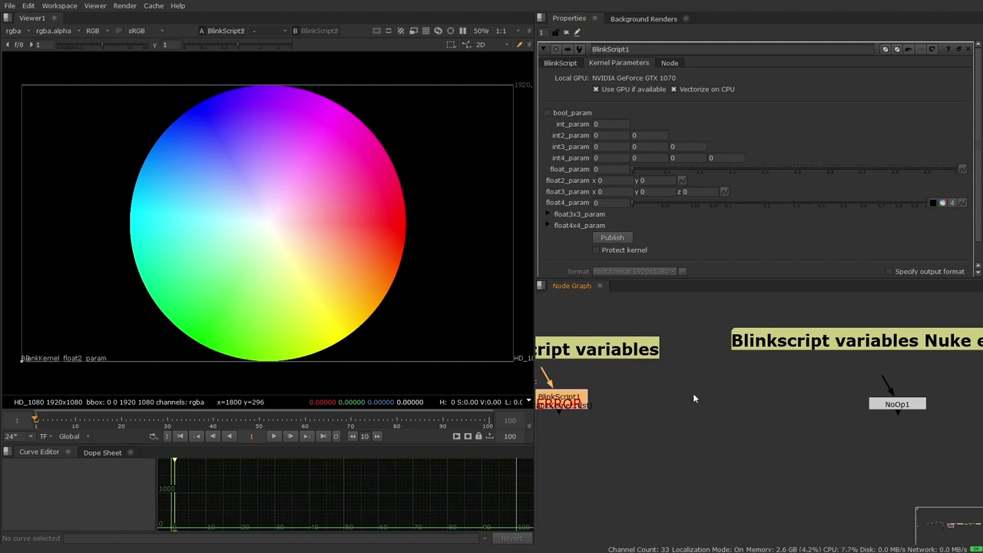
Open NoOp1's properties and drag its float knob to about 0.574
middle_click_drag(829, 403, 700, 389)
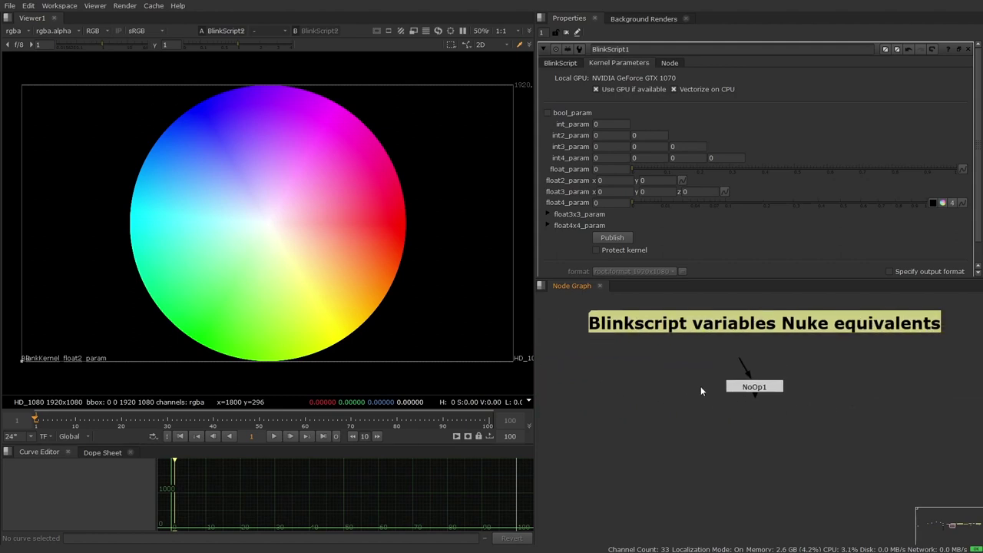
scroll(687, 389, "down", 2)
left_click(737, 386)
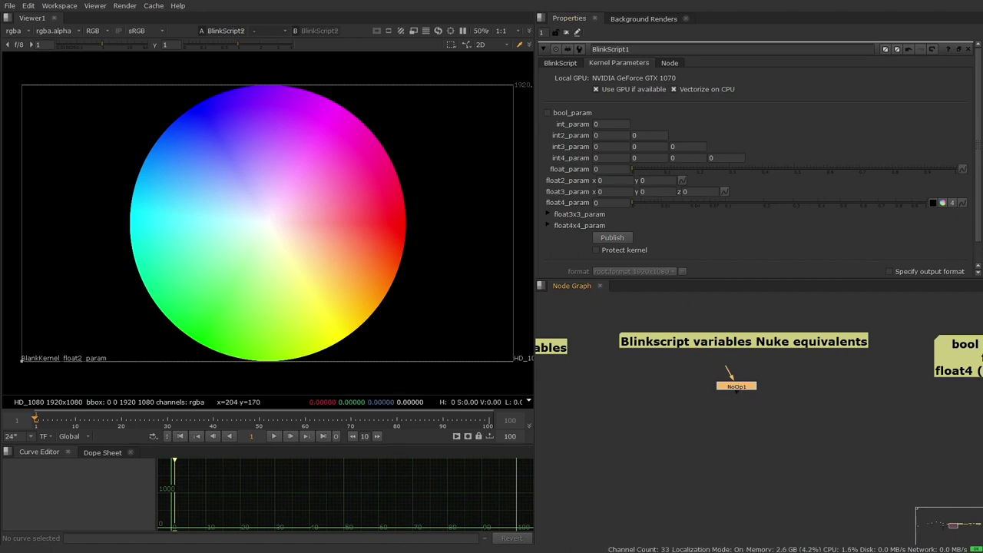
double_click(736, 386)
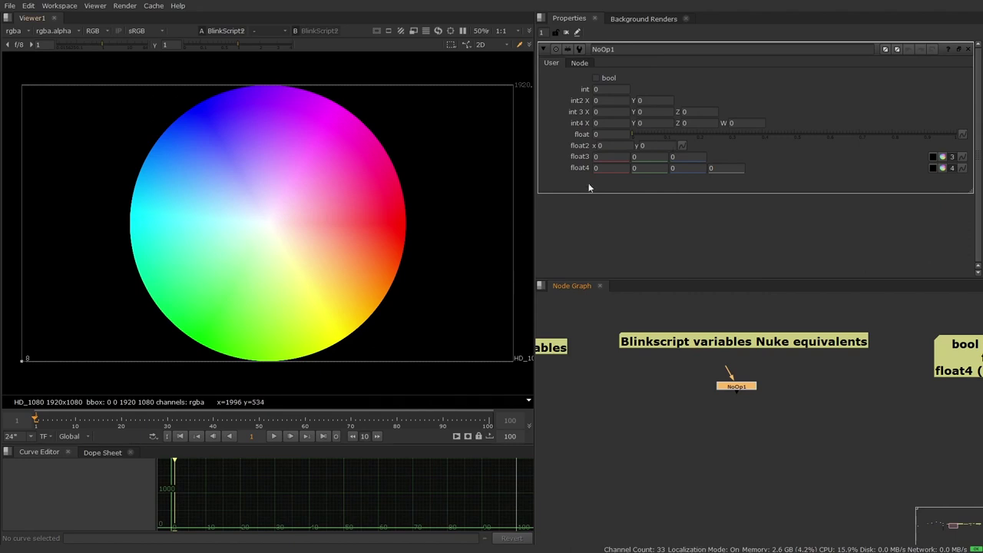
right_click(632, 182)
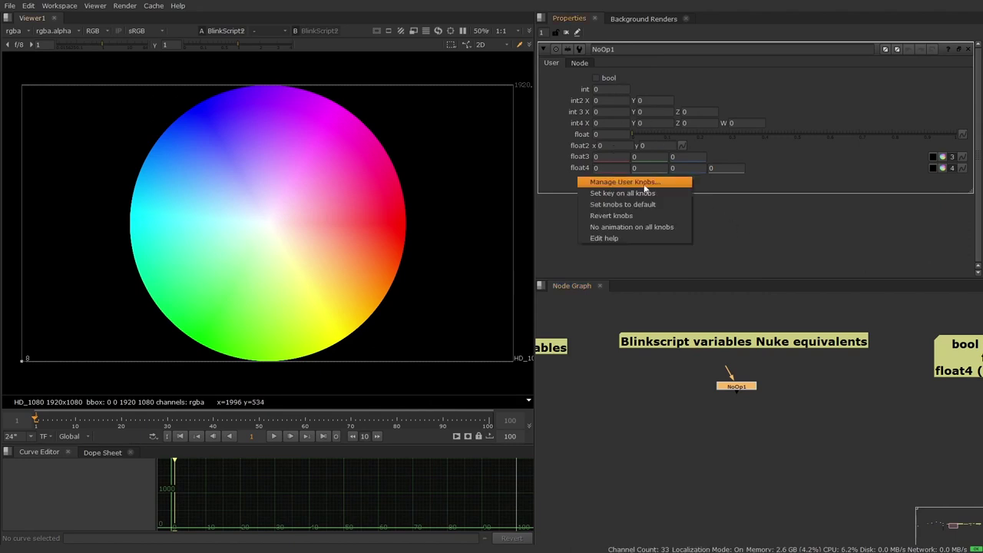
left_click(836, 202)
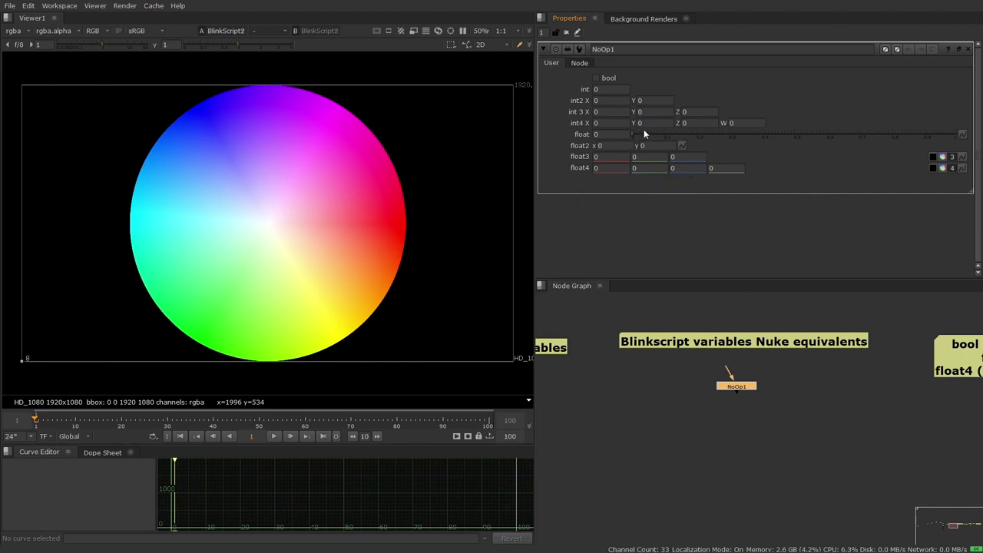
mouse_move(645, 142)
left_mouse_down()
mouse_move(818, 150)
mouse_move(596, 147)
left_mouse_up()
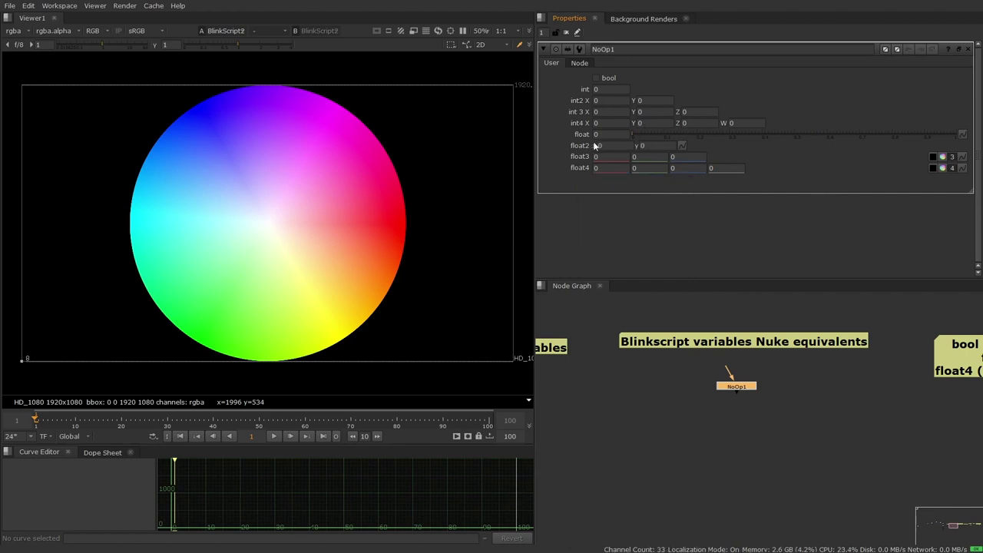
Open BlinkScript1's floating properties, reposition them, and reopen NoOp1's properties alongside
scroll(611, 350, "down", 2)
middle_click_drag(611, 350, 726, 327)
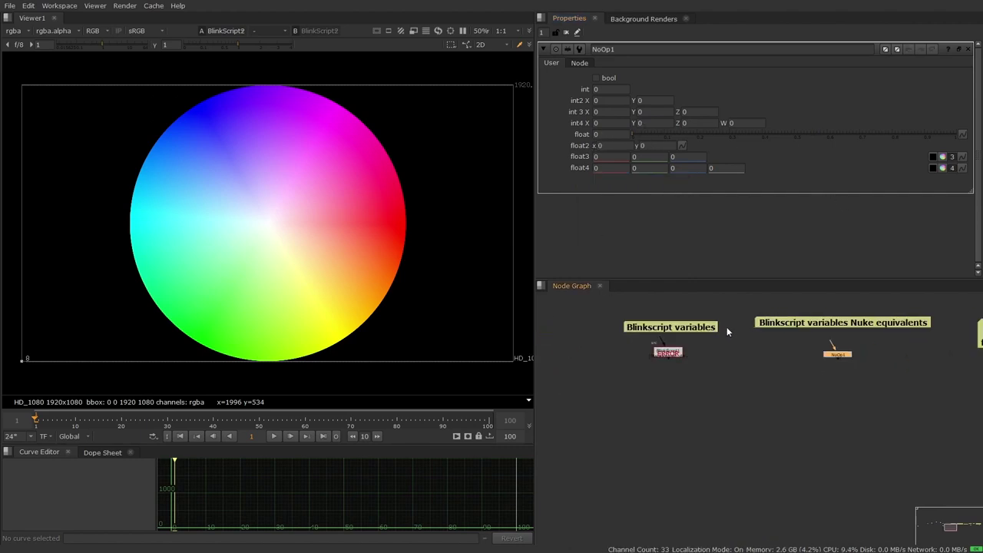
double_click(667, 351)
left_click_drag(461, 252, 318, 141)
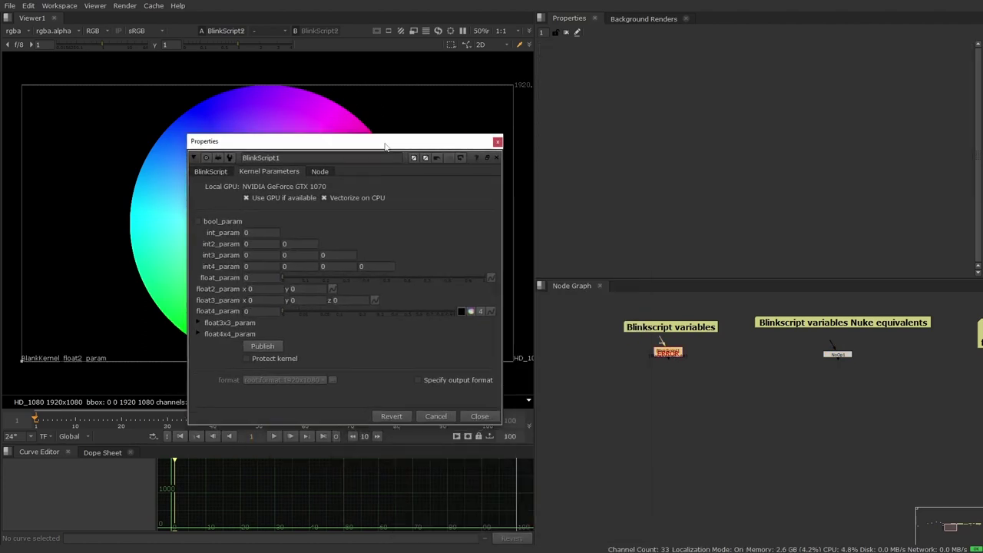
double_click(836, 354)
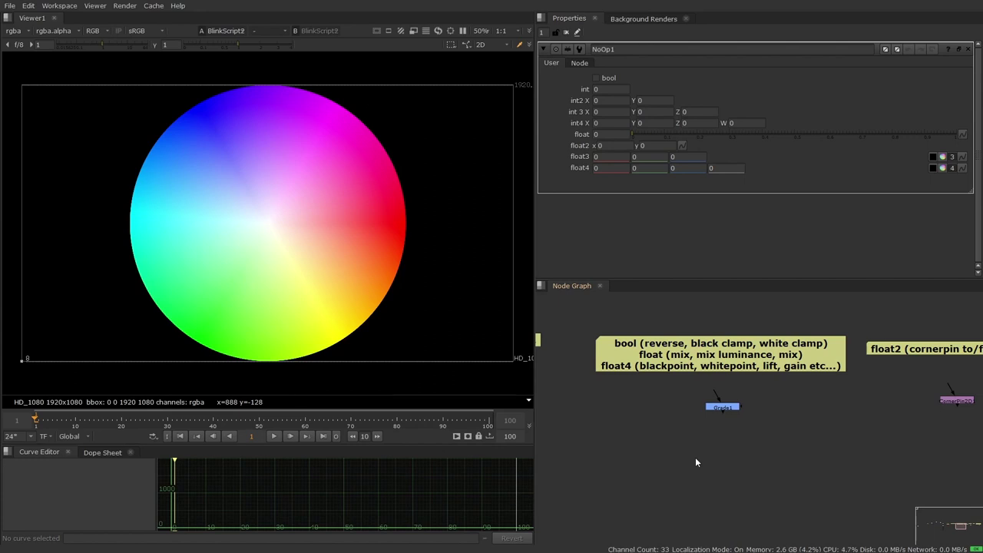
On Grade1, enable white clamp, set gain to 0, and return mix luminance to 0
double_click(721, 410)
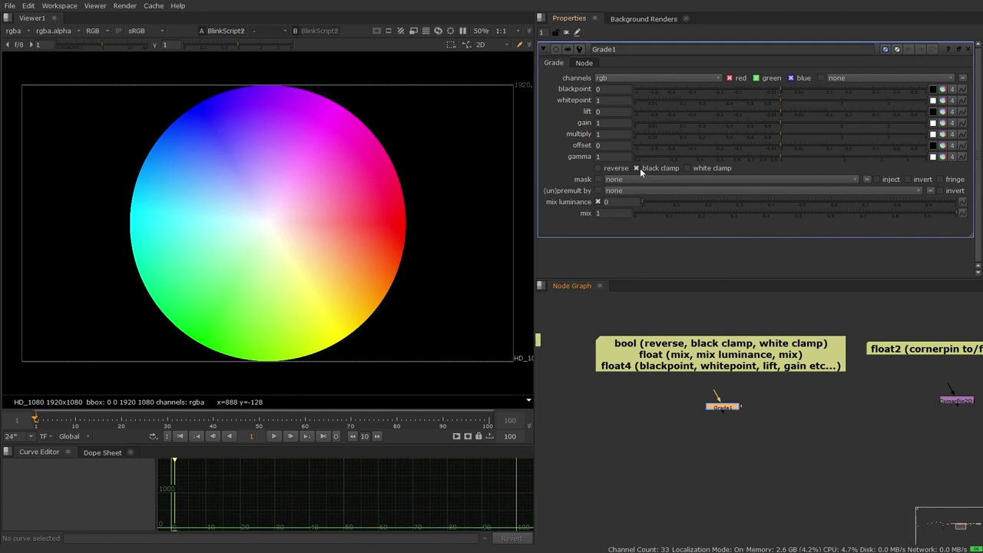
left_click(700, 172)
left_click(827, 453)
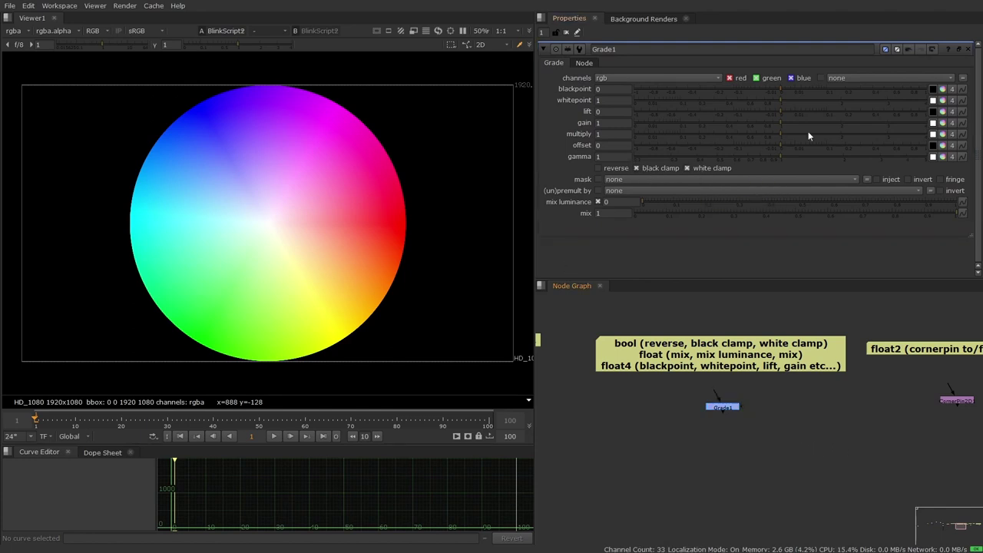
left_click_drag(893, 126, 707, 123)
double_click(607, 122)
type("0")
key("Return")
left_click(852, 204)
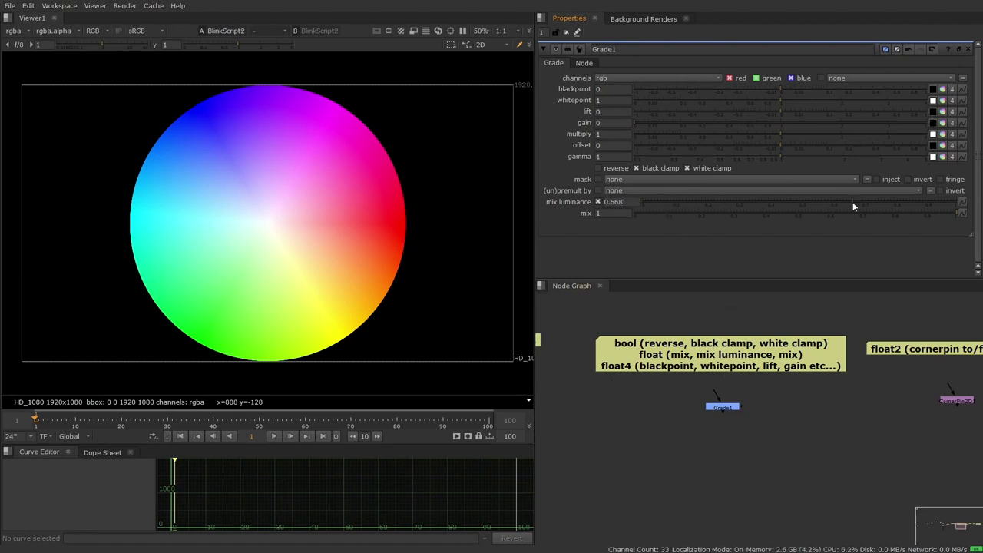
left_click_drag(852, 206, 639, 204)
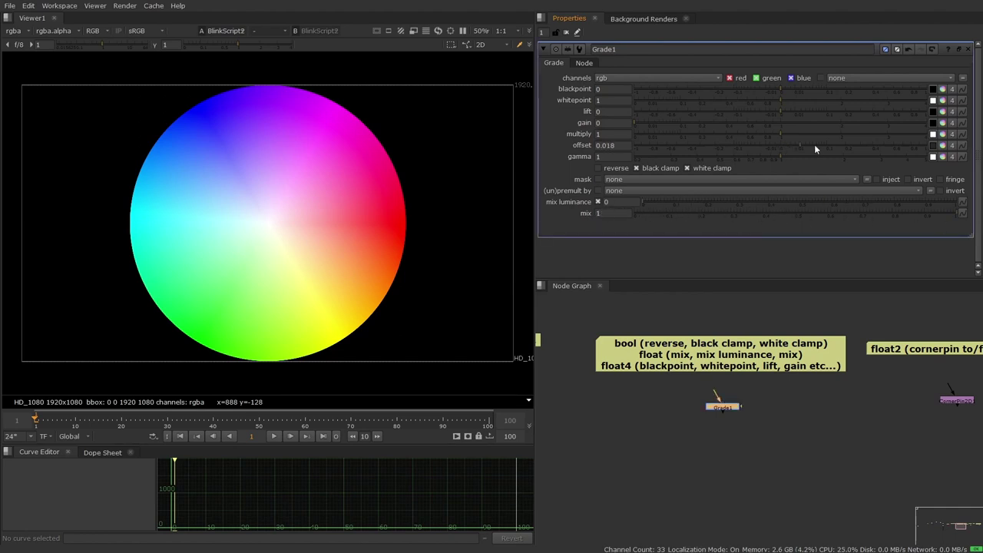
Split Grade1's offset into per-channel values tinted toward blue
left_click(942, 145)
left_click_drag(814, 178, 795, 166)
left_click_drag(832, 356, 841, 364)
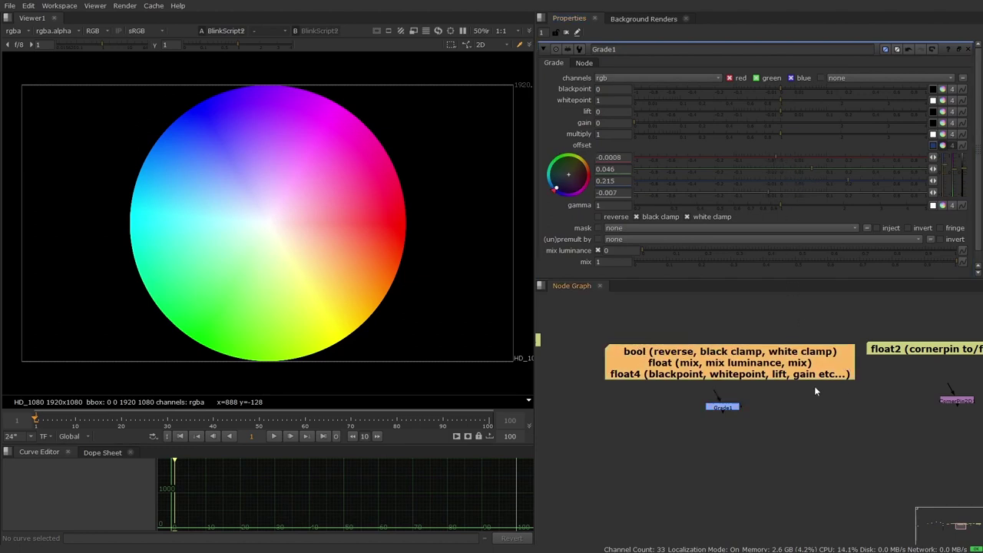
left_click(840, 389)
middle_click_drag(841, 389, 611, 393)
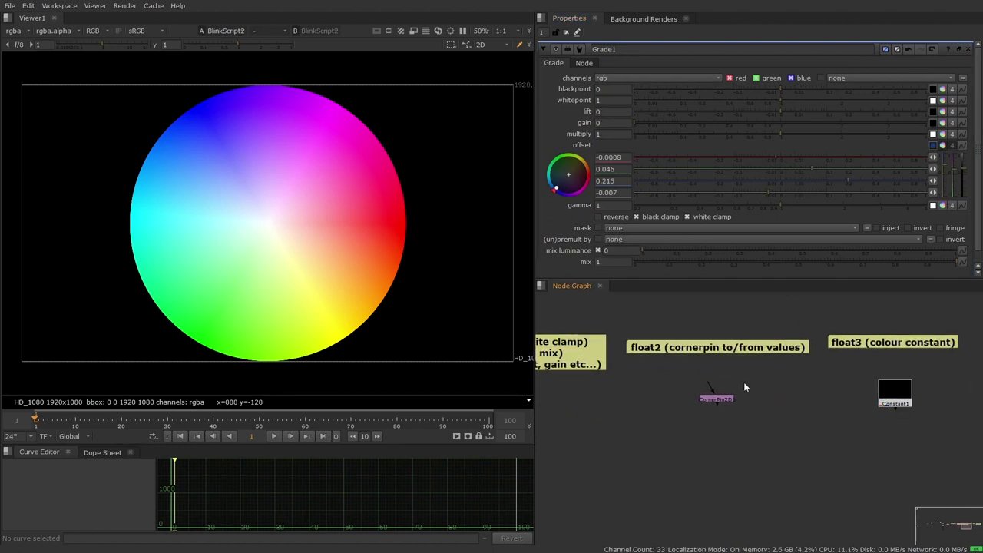
Drag CornerPin2D1's to1 corner up and right into the frame, then view Constant1's properties
double_click(725, 397)
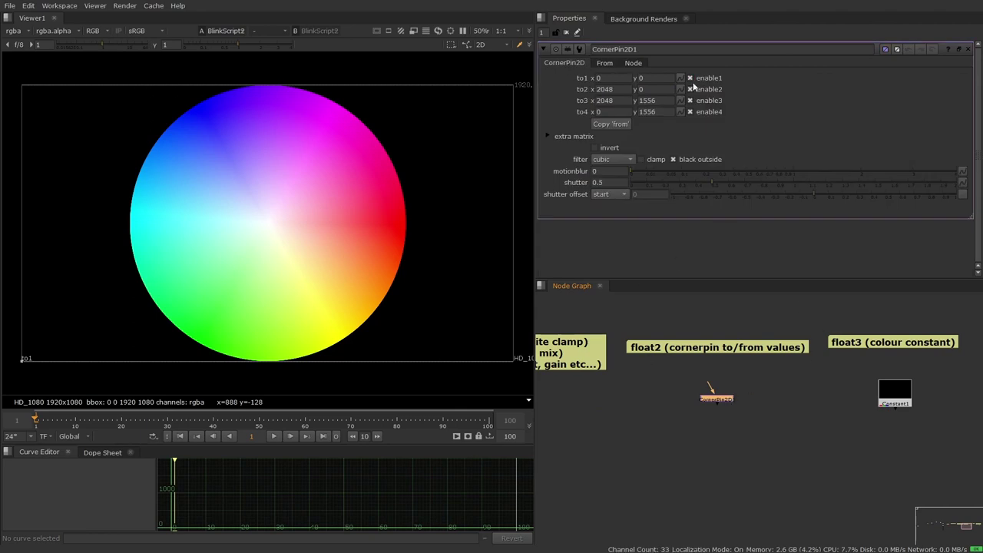
left_click_drag(26, 359, 80, 253)
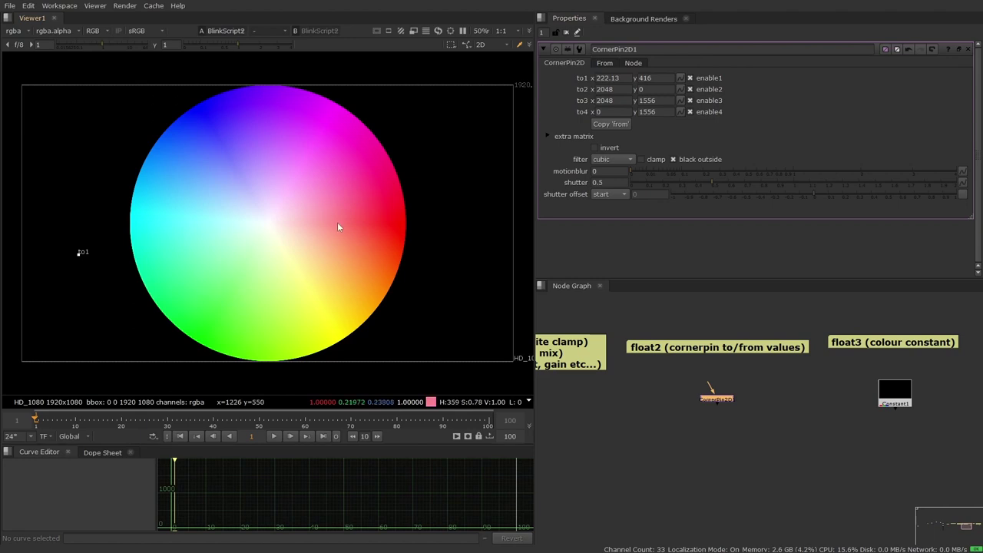
middle_click_drag(869, 395, 689, 381)
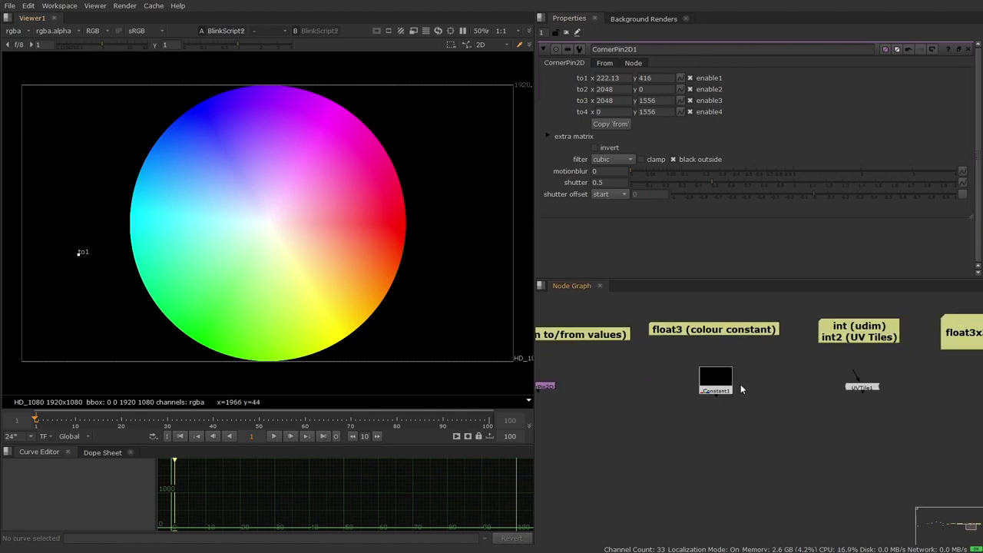
double_click(716, 378)
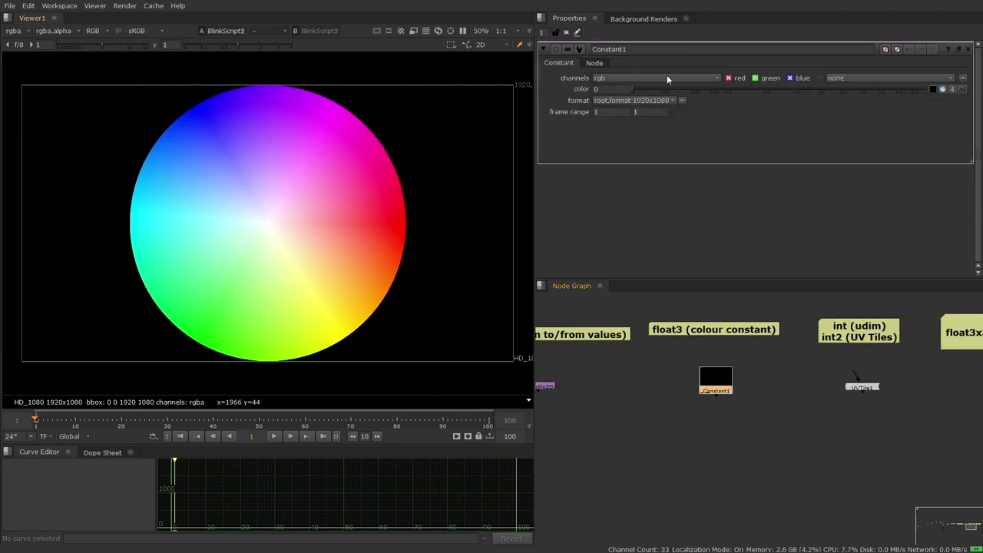
On UVTile1, turn off udim and set both u and v to 3
middle_click_drag(796, 403, 635, 411)
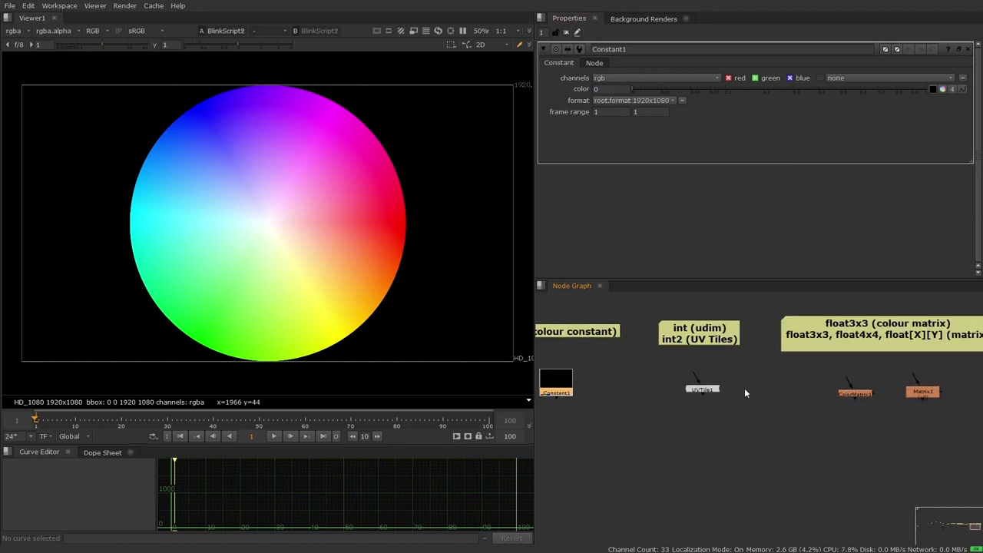
double_click(736, 392)
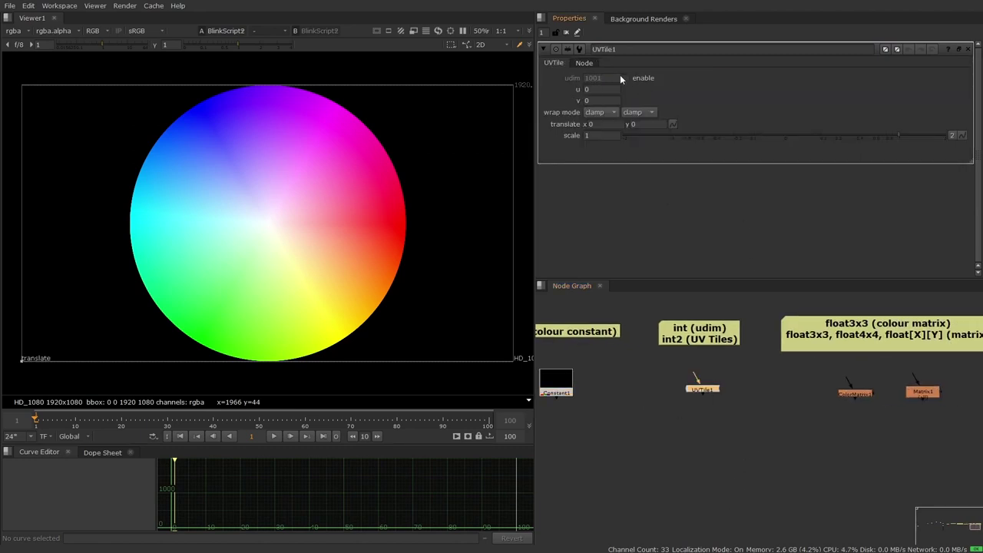
left_click(603, 78)
scroll(602, 78, "up", 5)
scroll(603, 77, "down", 5)
left_click(644, 78)
left_click(602, 89)
left_click(596, 100)
scroll(596, 100, "up", 1)
key("Return")
left_click(770, 374)
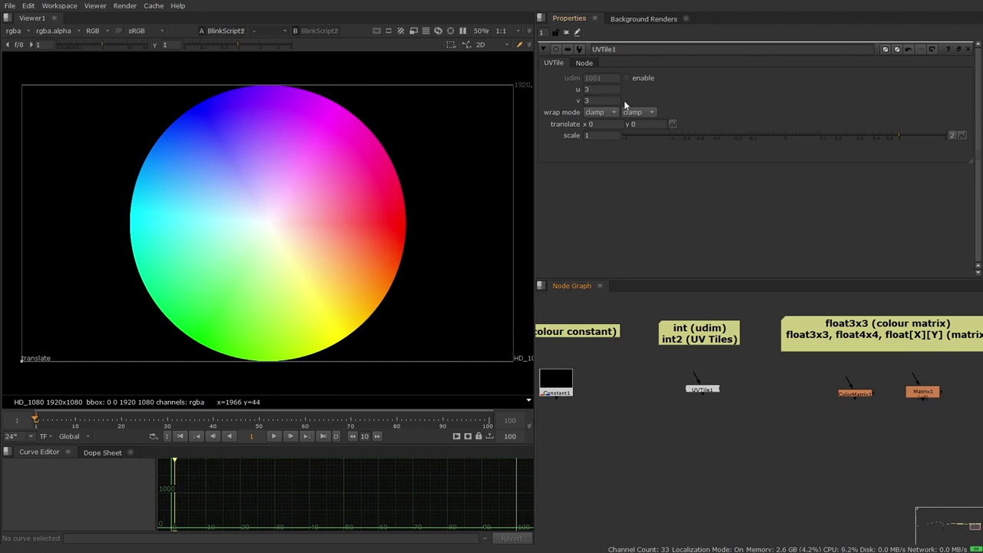
middle_click_drag(889, 365, 722, 362)
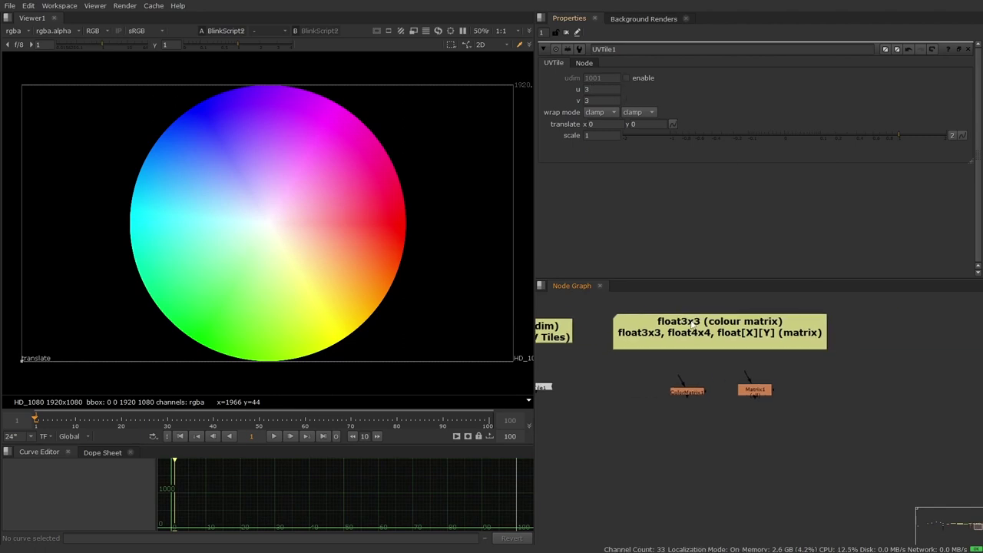
Open ColorMatrix1 and Matrix1 properties to view their matrices
double_click(699, 393)
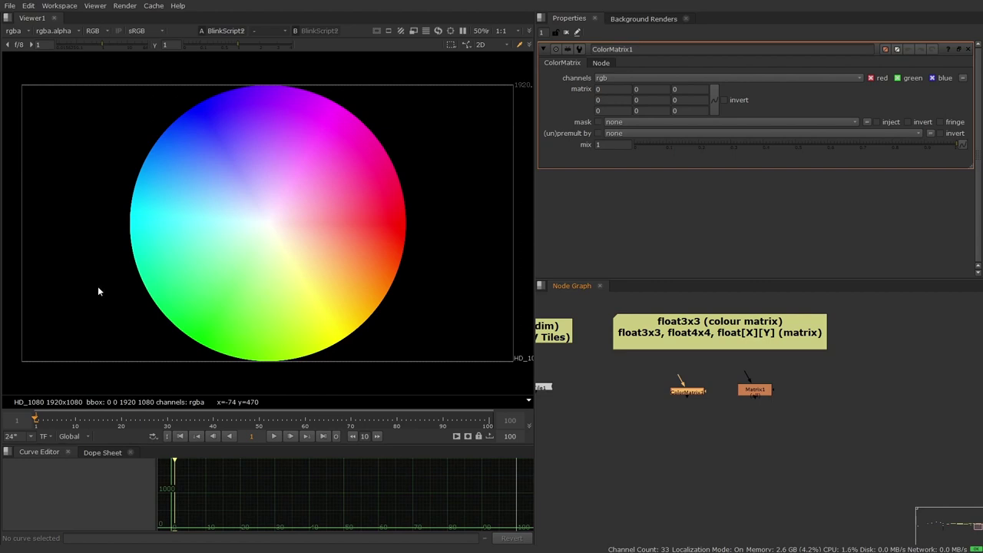
left_click(726, 397)
double_click(766, 393)
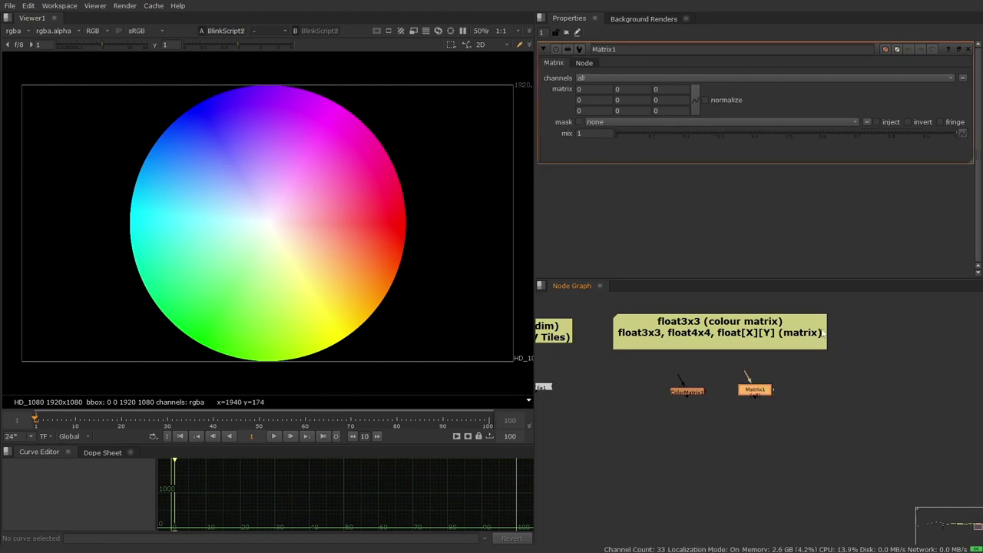
left_click(724, 443)
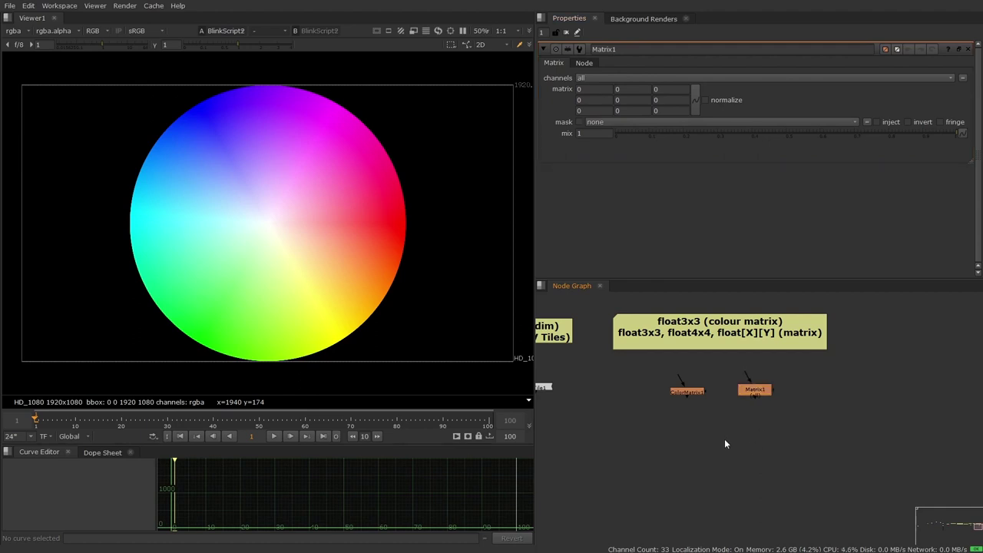
Add a trial 5 by 6 Matrix node, then delete it
key("Tab")
type("matrix")
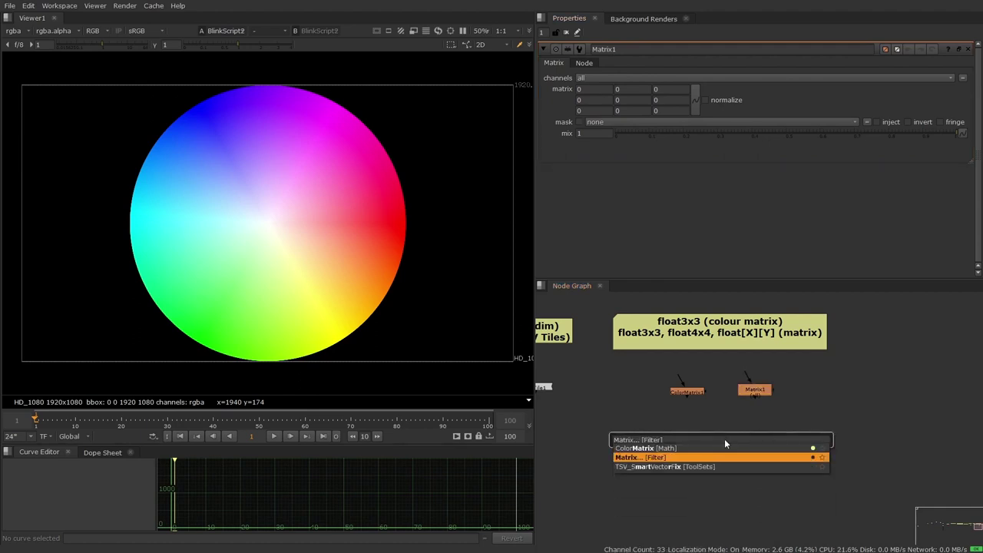
key("Return")
type("5")
key("Tab")
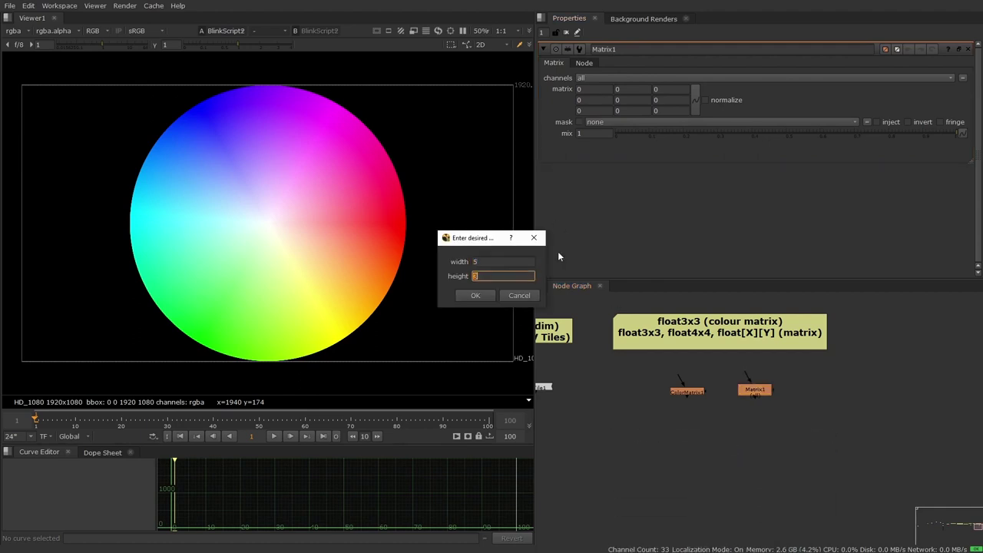
type("6")
key("Return")
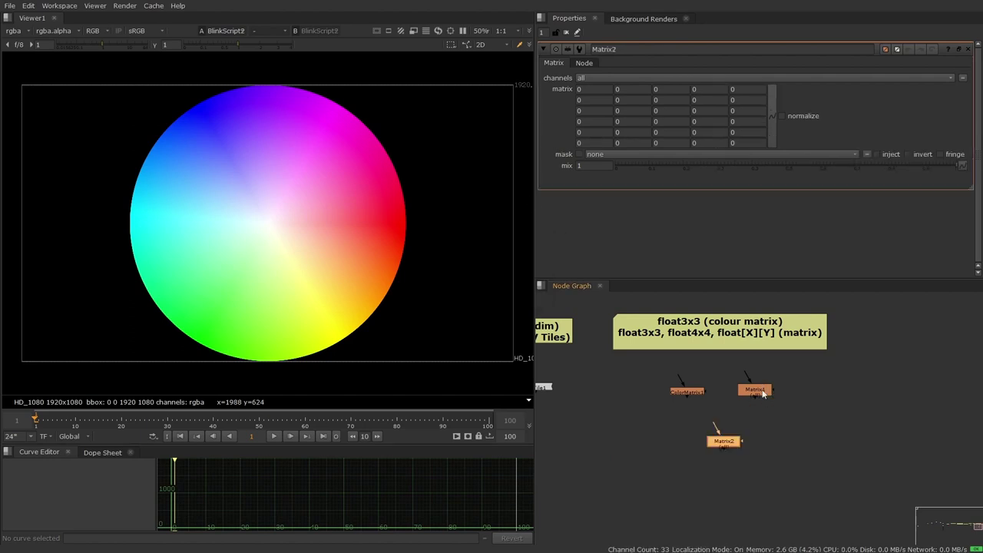
left_click_drag(760, 417, 670, 479)
key("Delete")
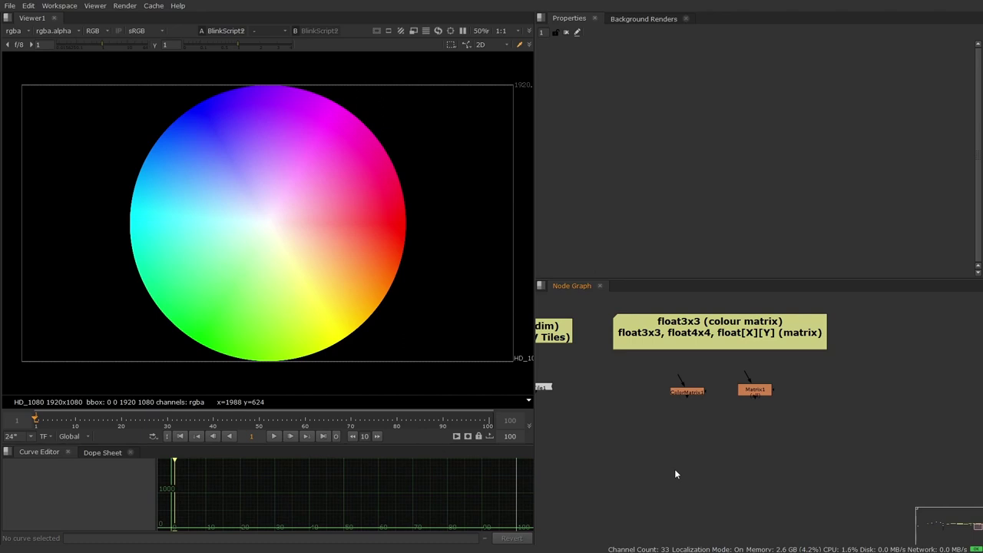
Zoom the node graph out and back in on the Blinkscript variables notes
scroll(676, 465, "down", 6)
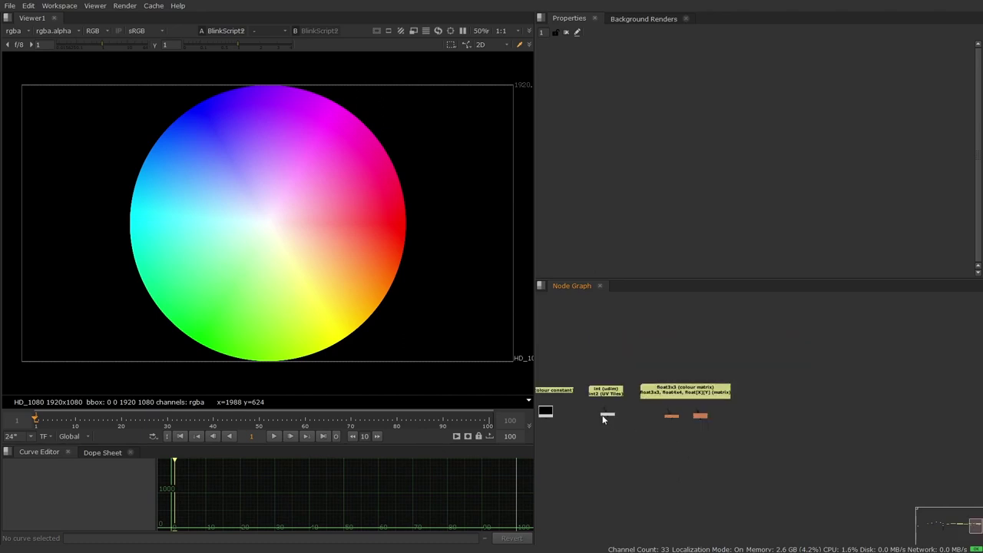
scroll(772, 416, "up", 3)
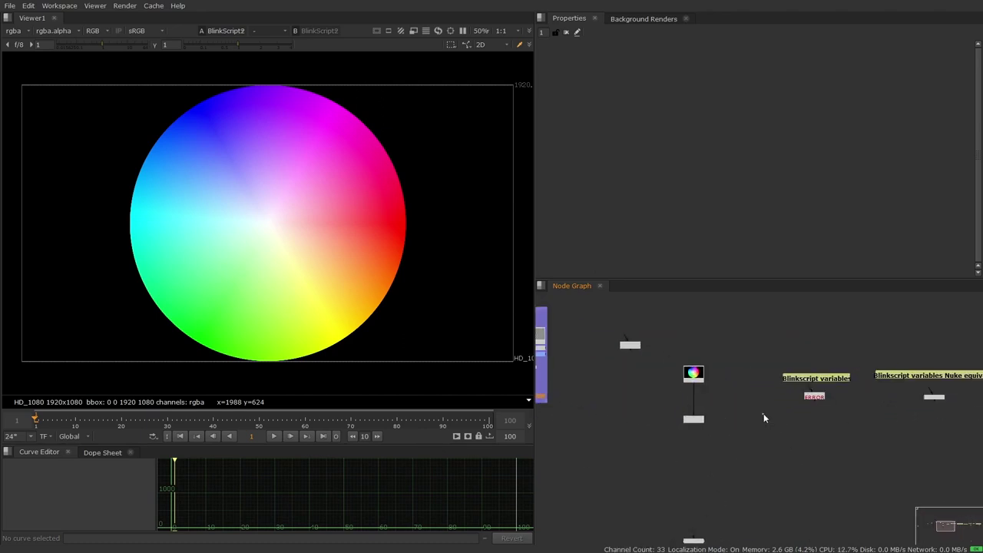